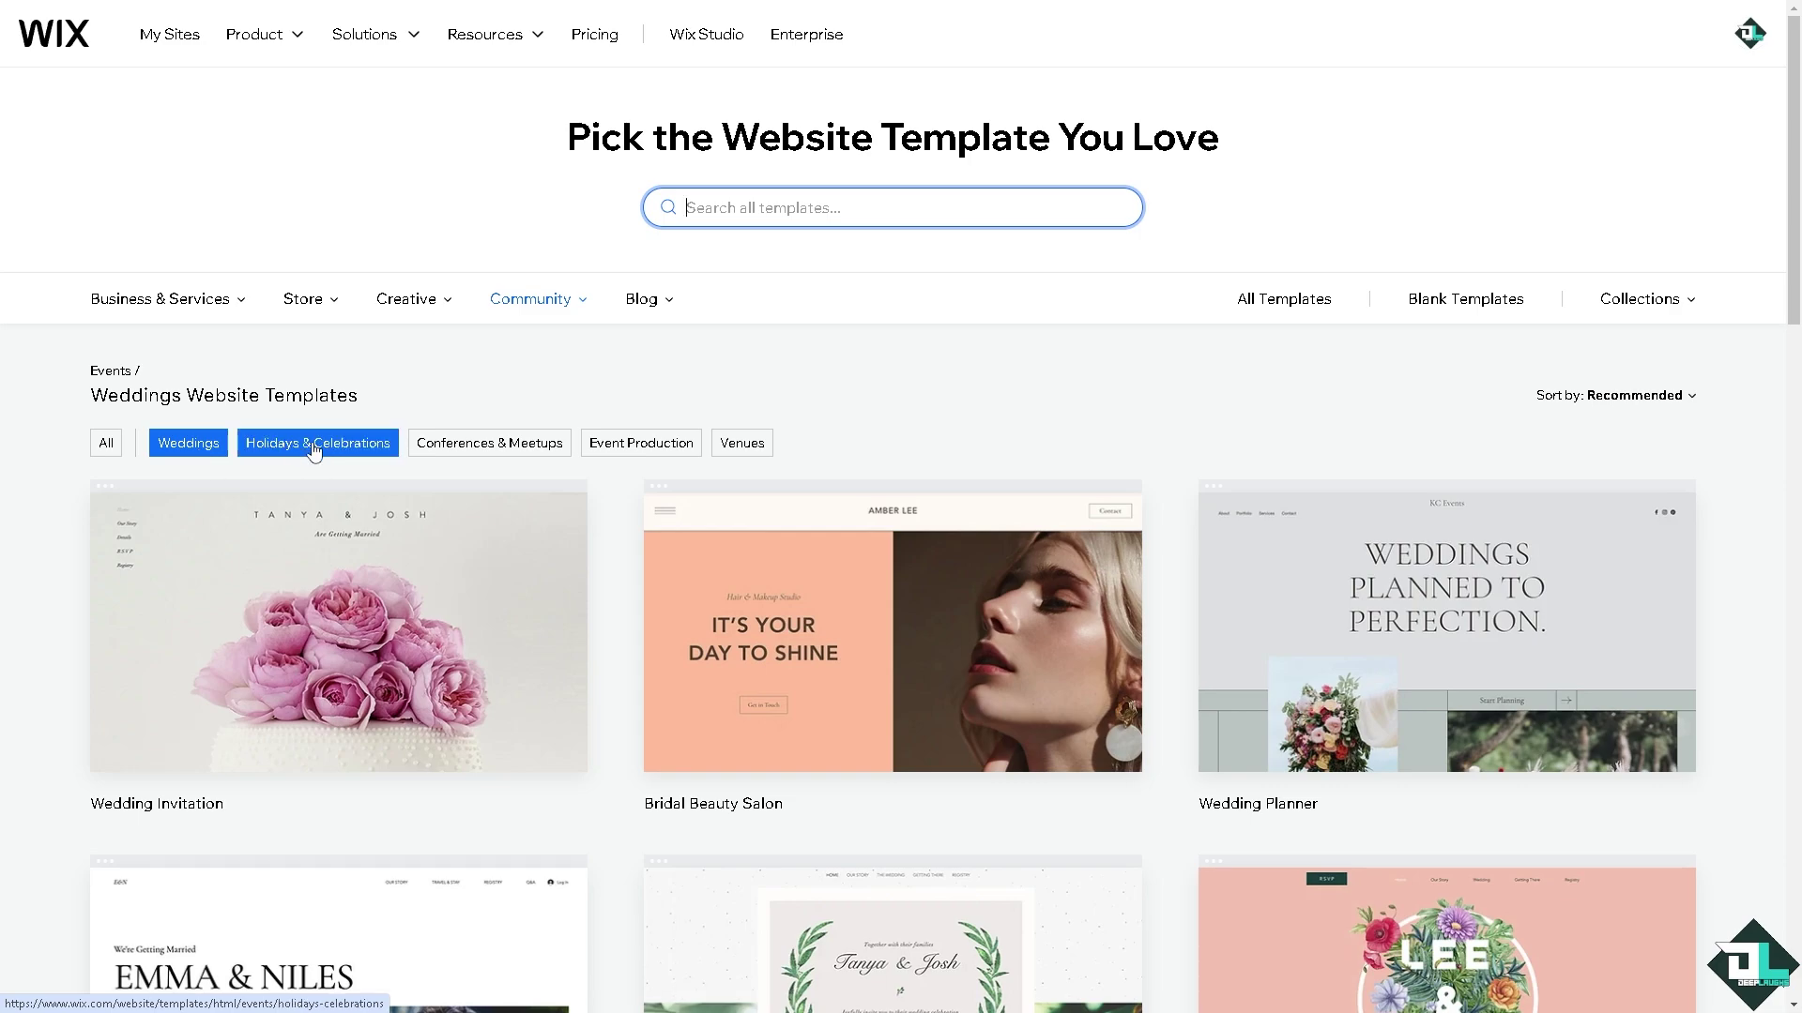
Browse the event website templates for Weddings, Holidays & Celebrations, Conferences & Meetups, and Venues, returning to Event Production
scroll(314, 450, "down", 15)
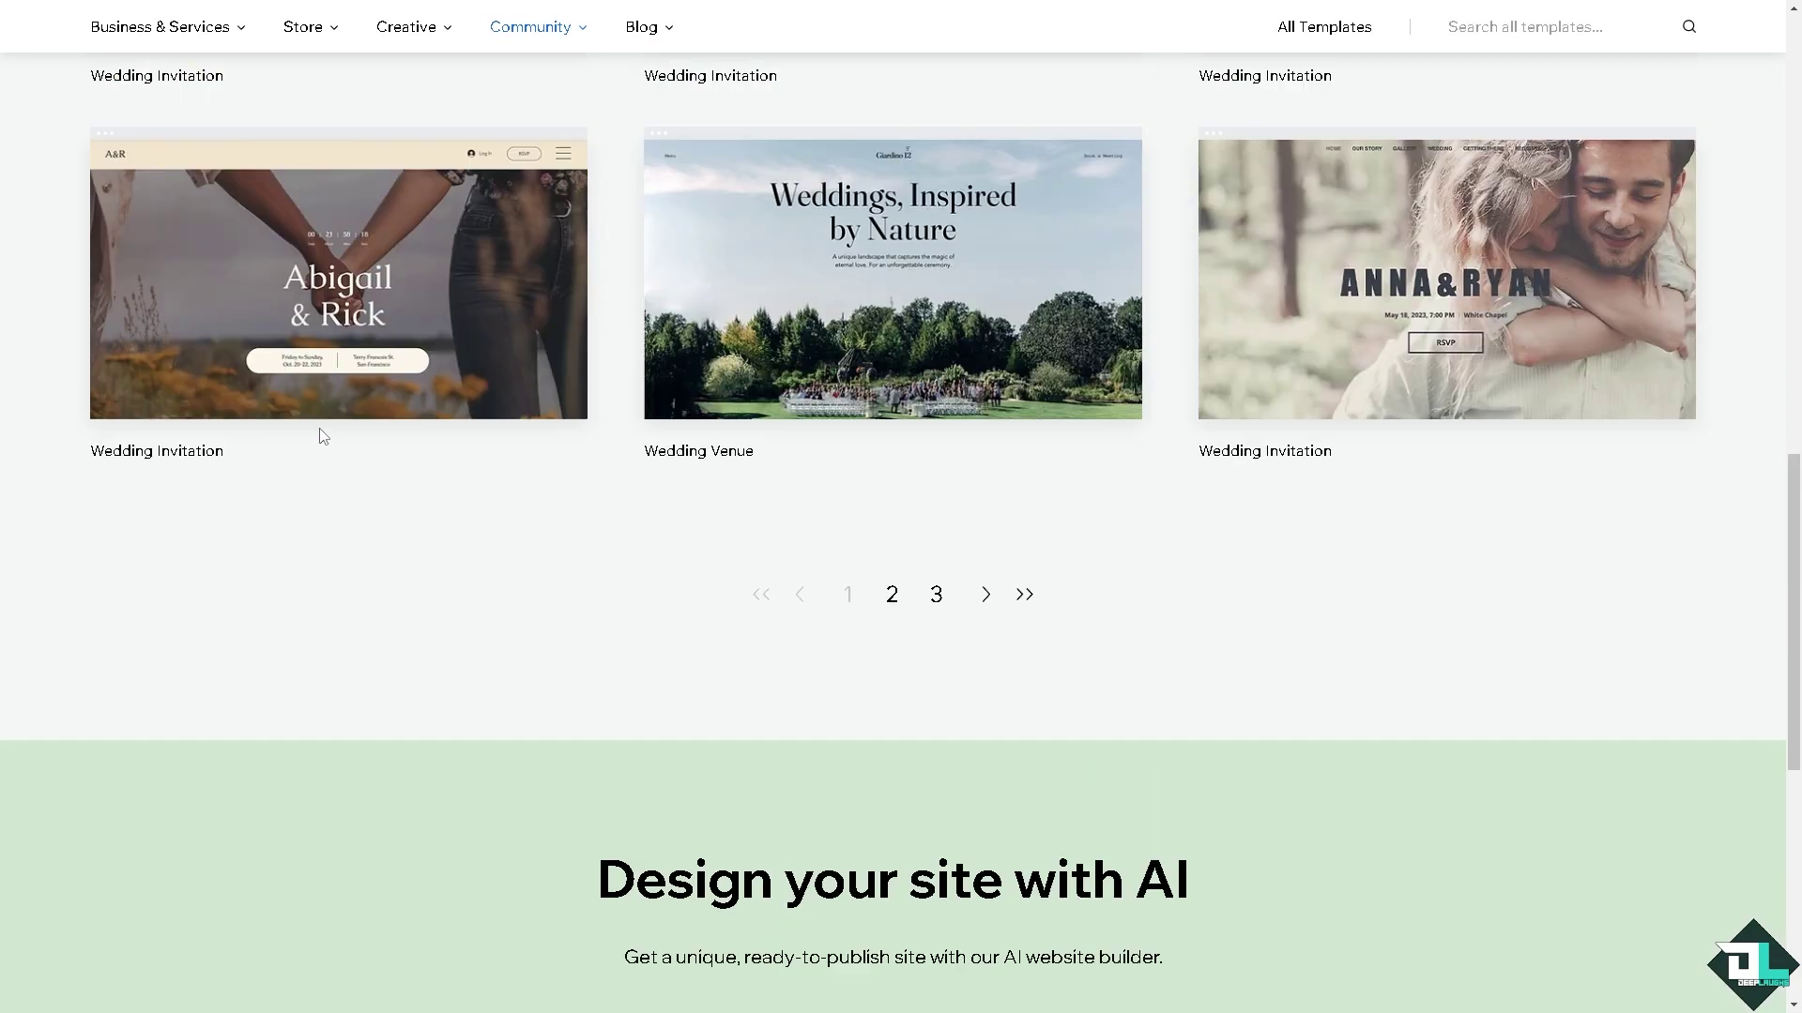
scroll(321, 432, "up", 15)
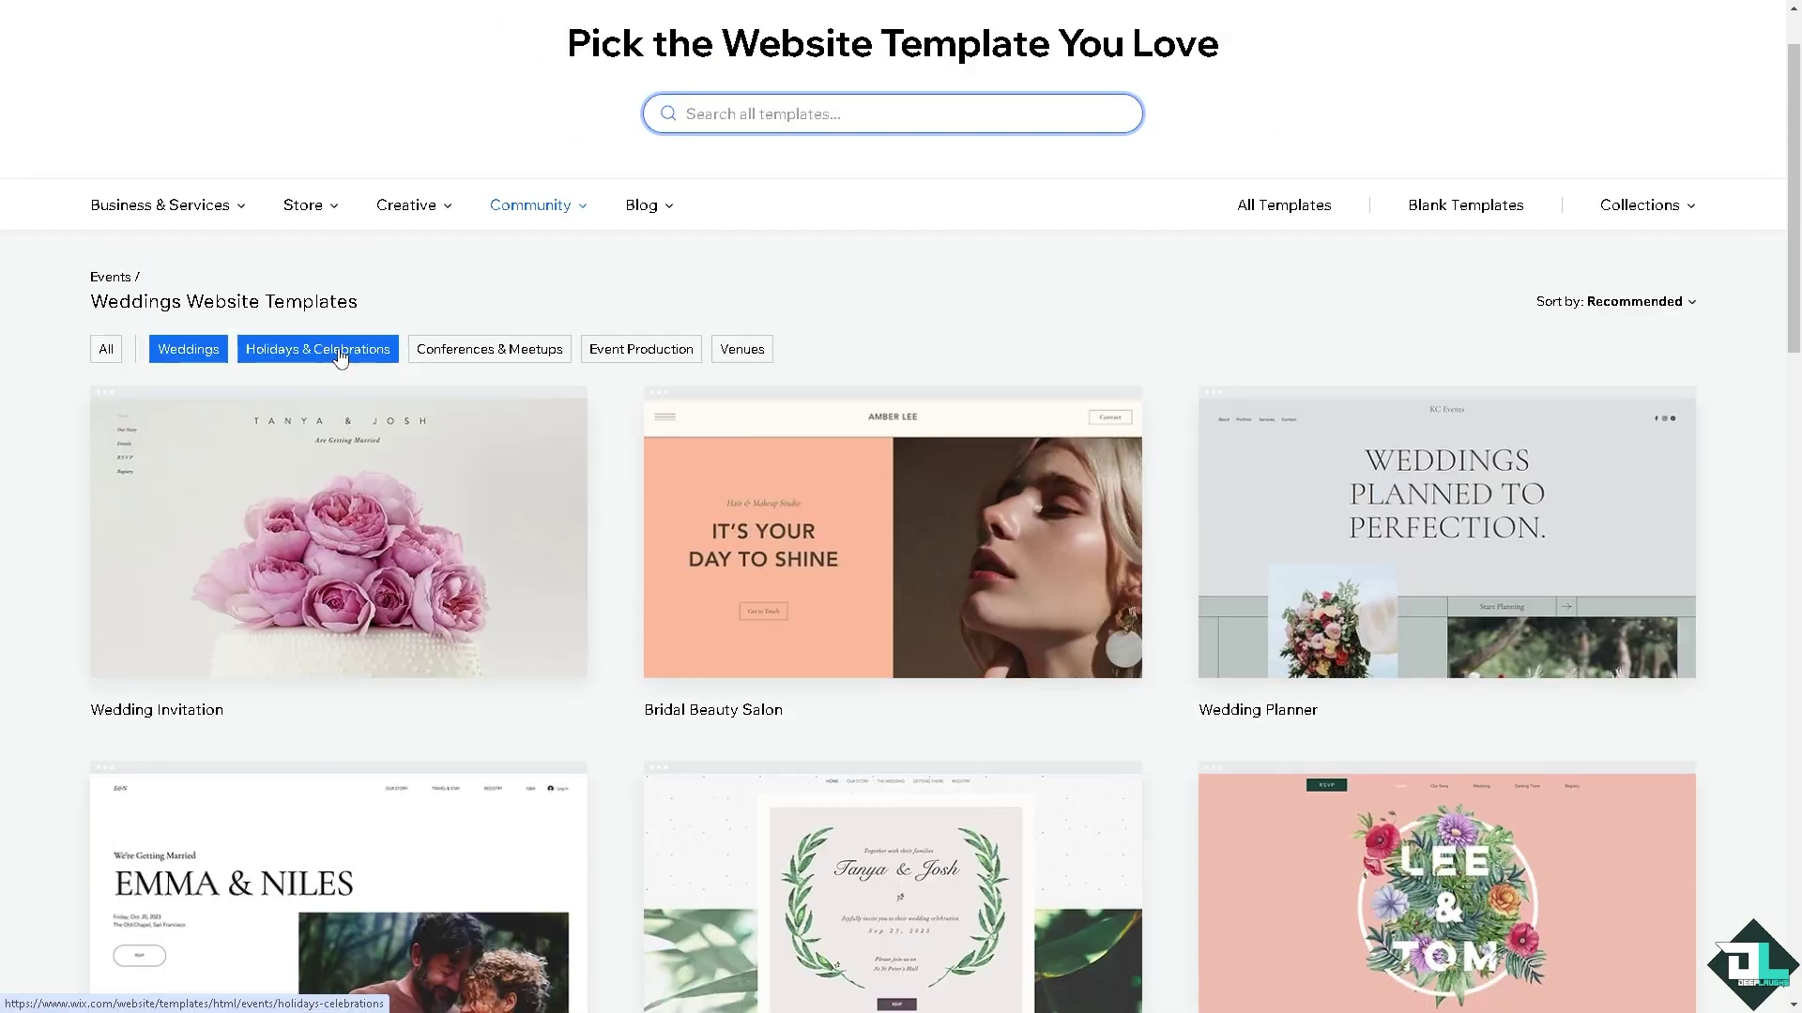
left_click(336, 349)
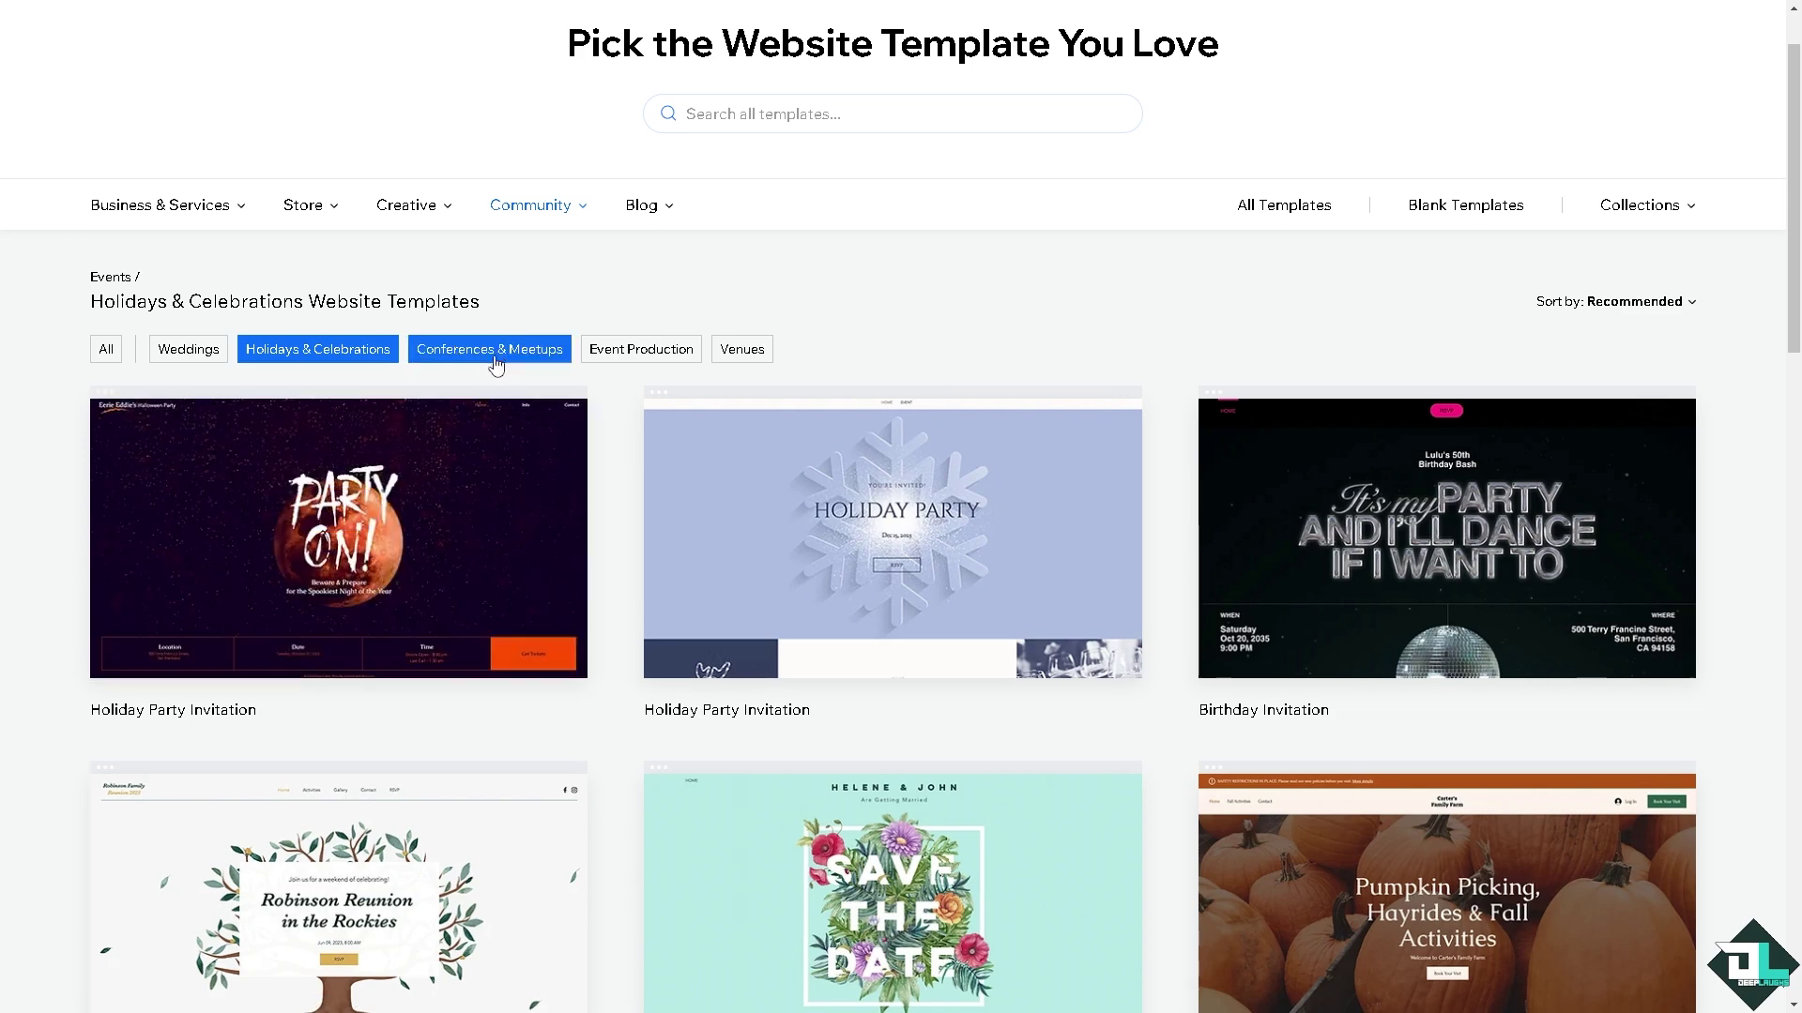
left_click(496, 356)
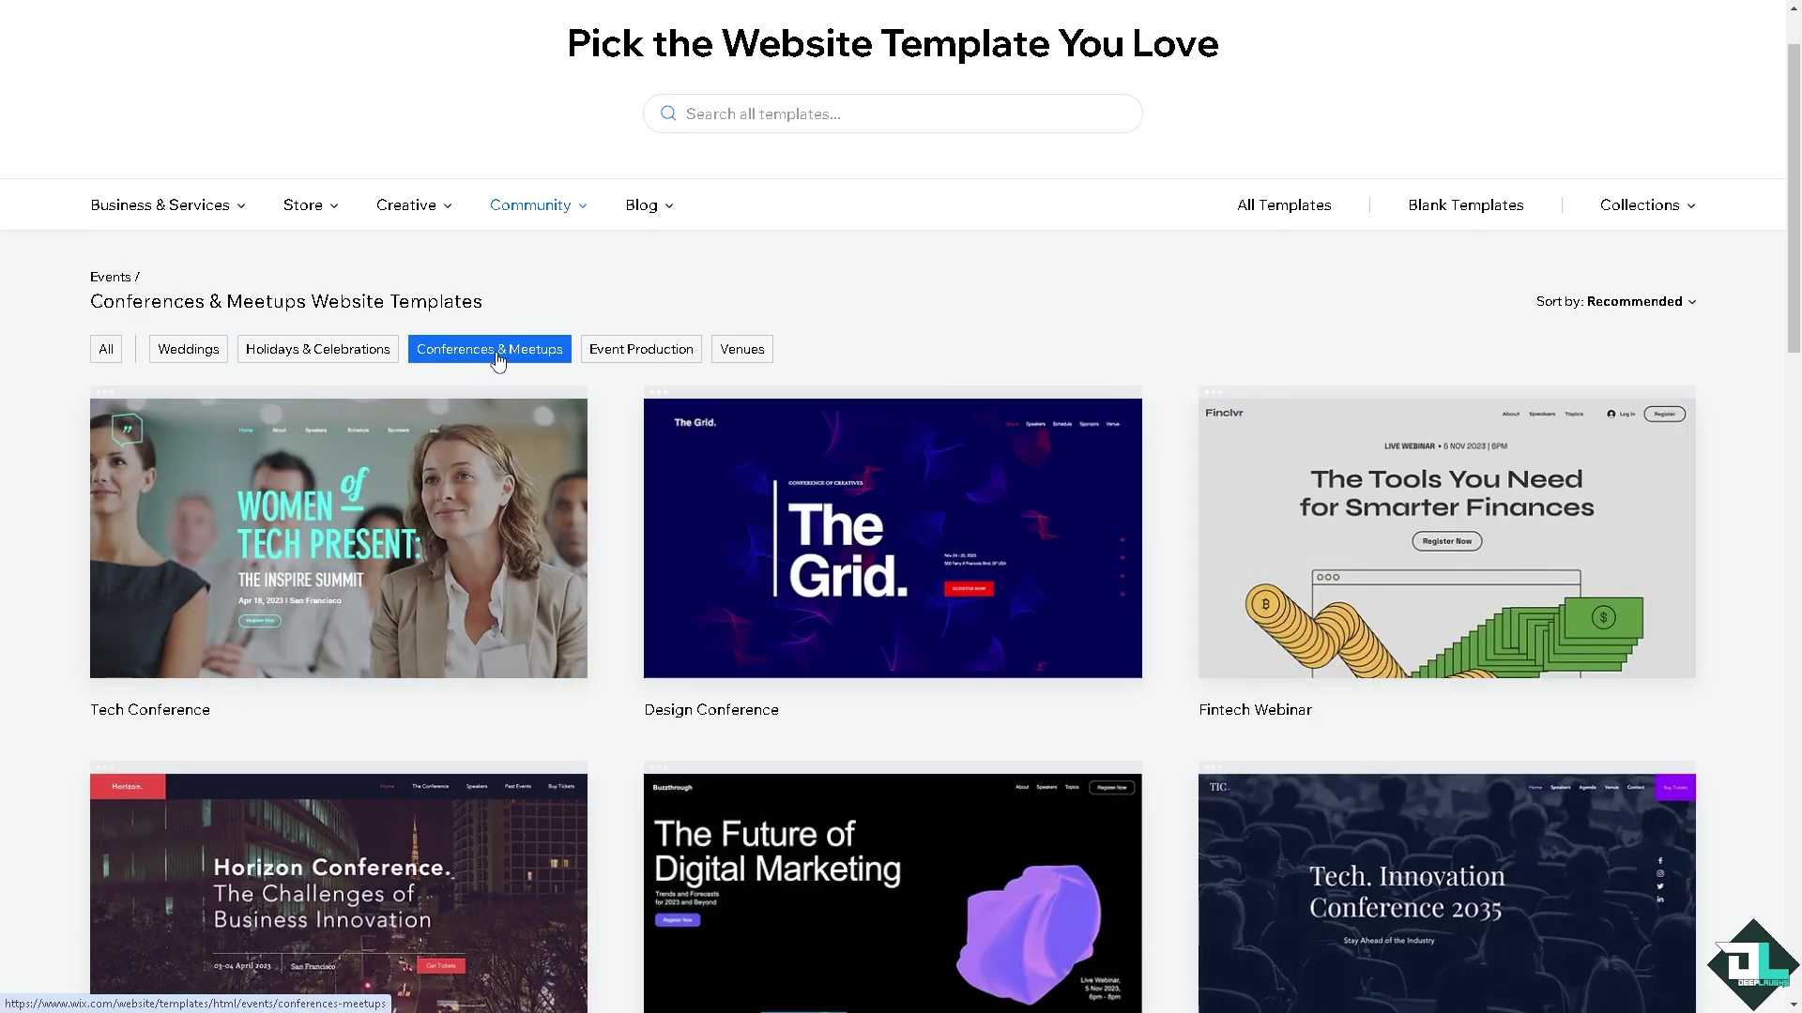
left_click(623, 357)
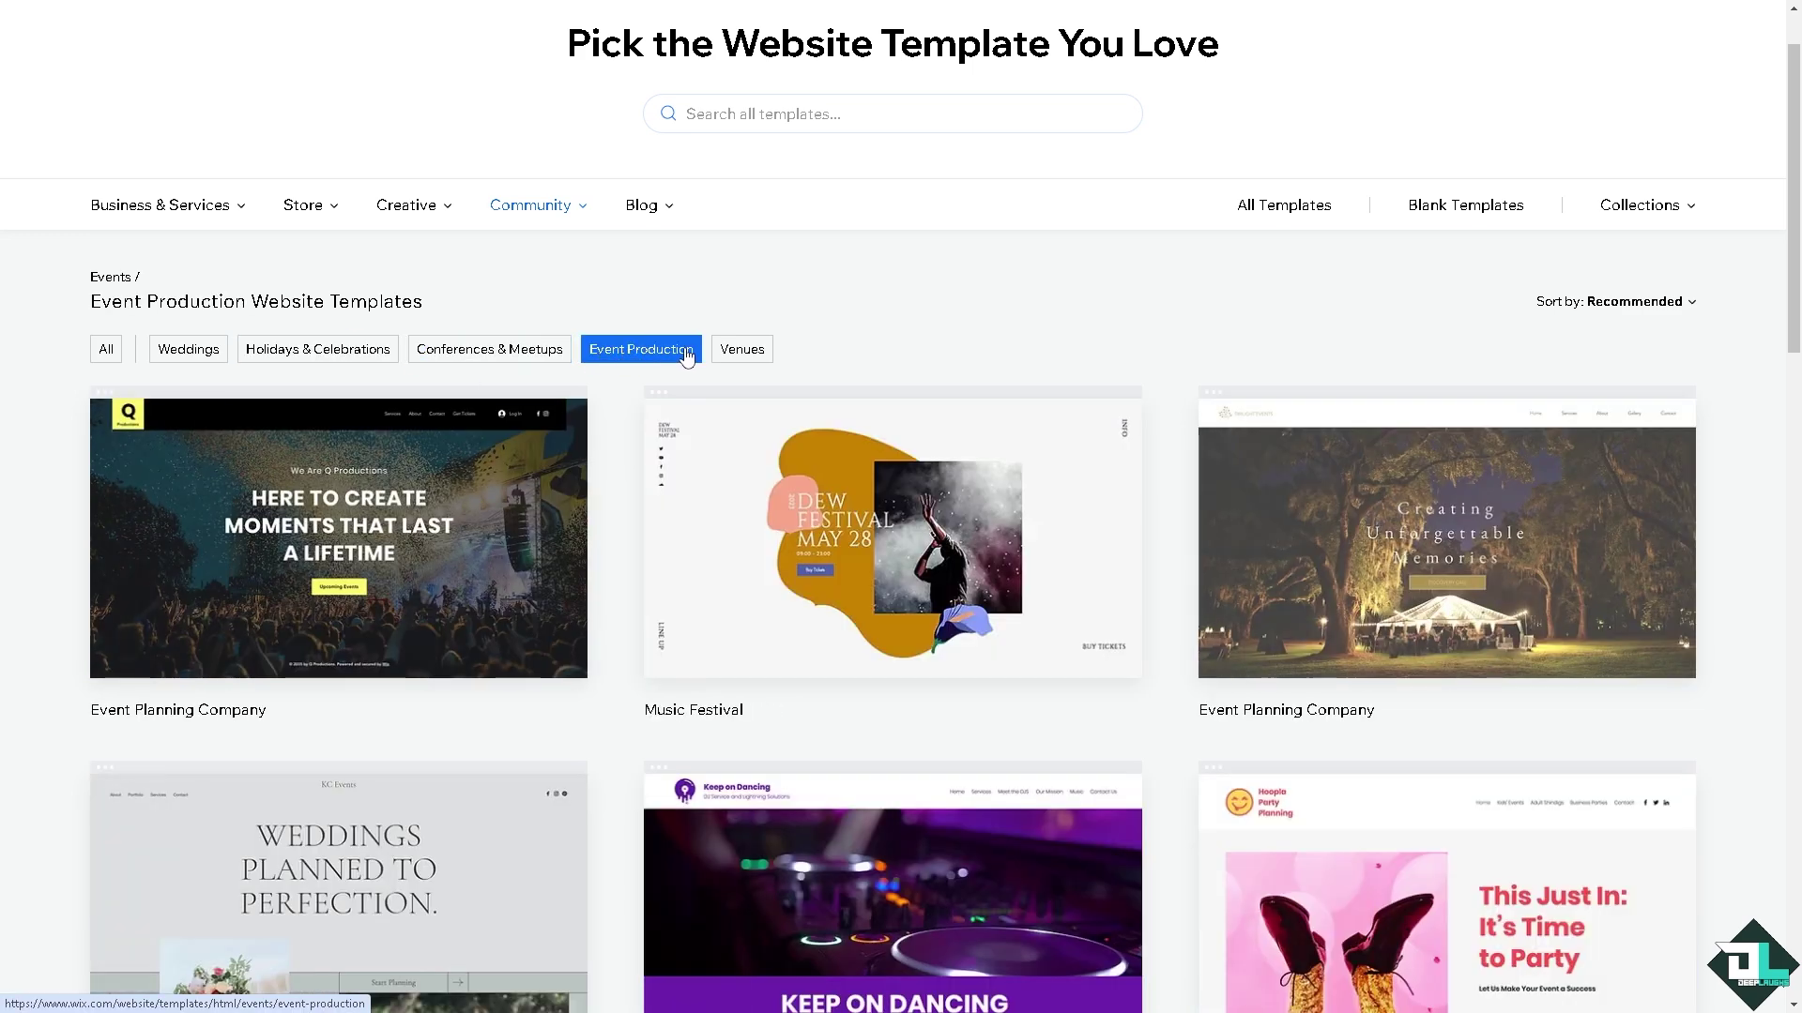
left_click(733, 359)
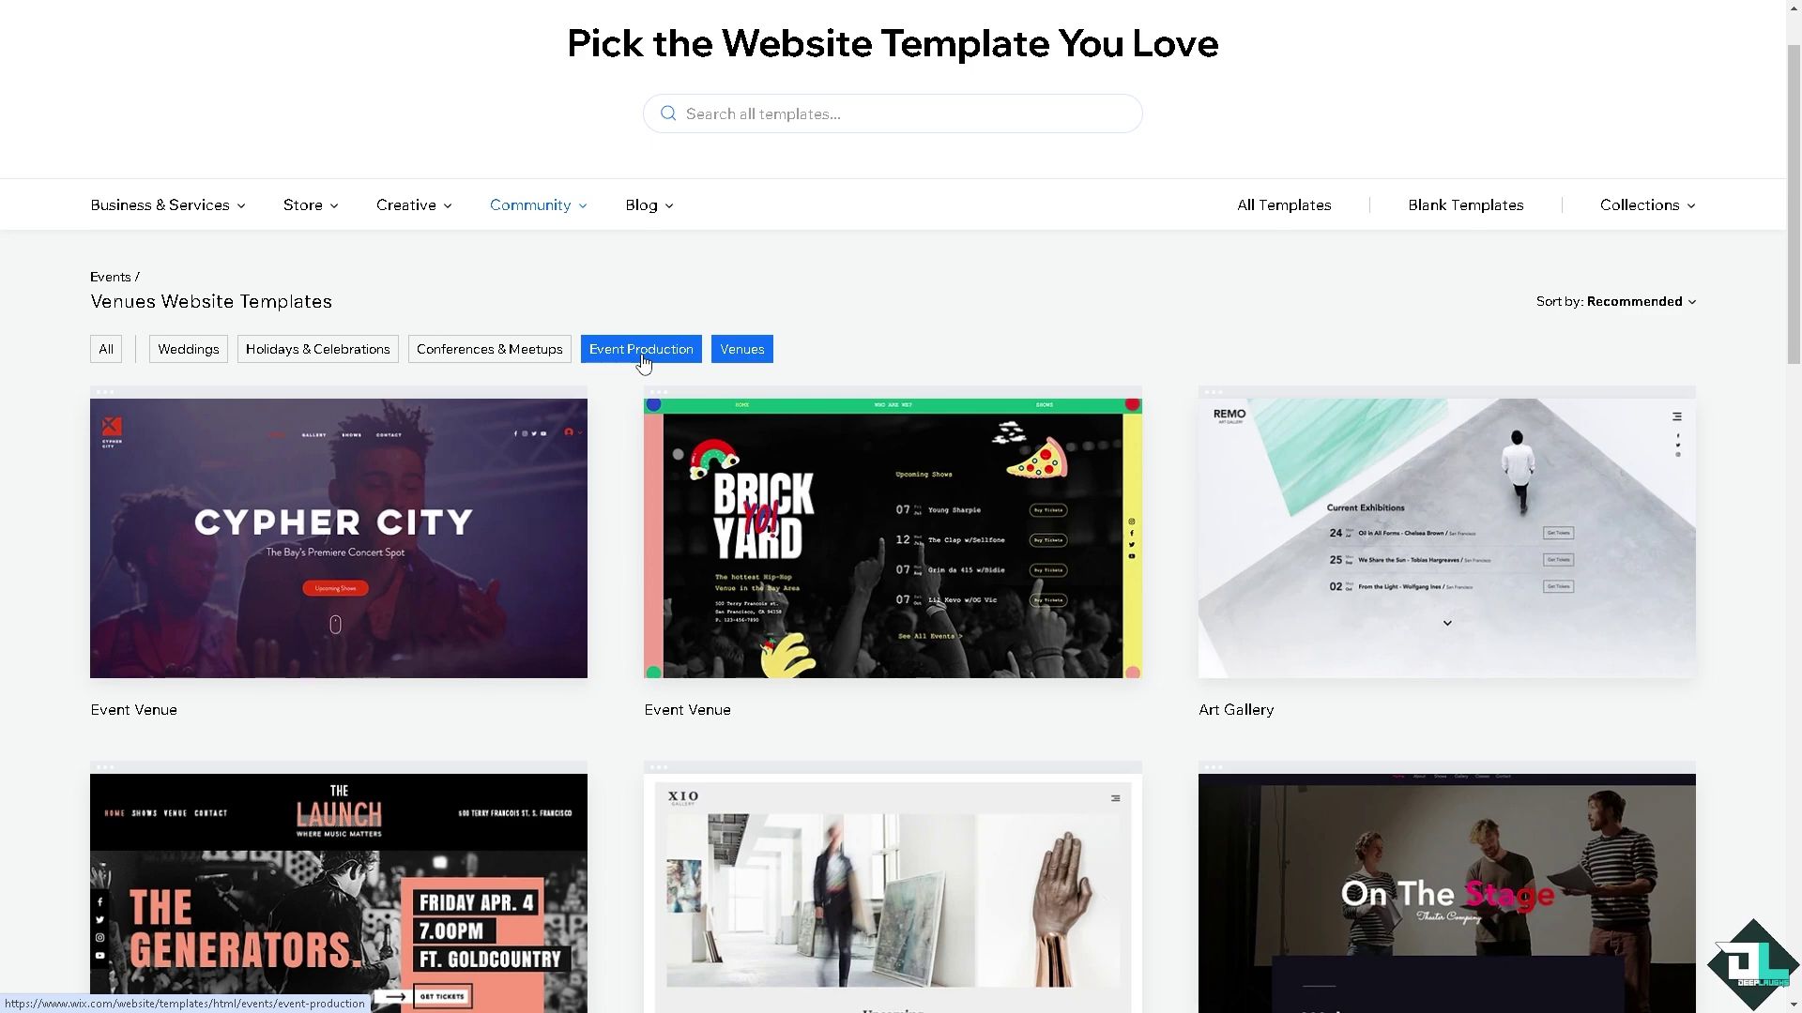
left_click(641, 360)
Preview the first Event Planning Company template and open it for editing, dismissing the introductory pop-ups
mouse_move(523, 477)
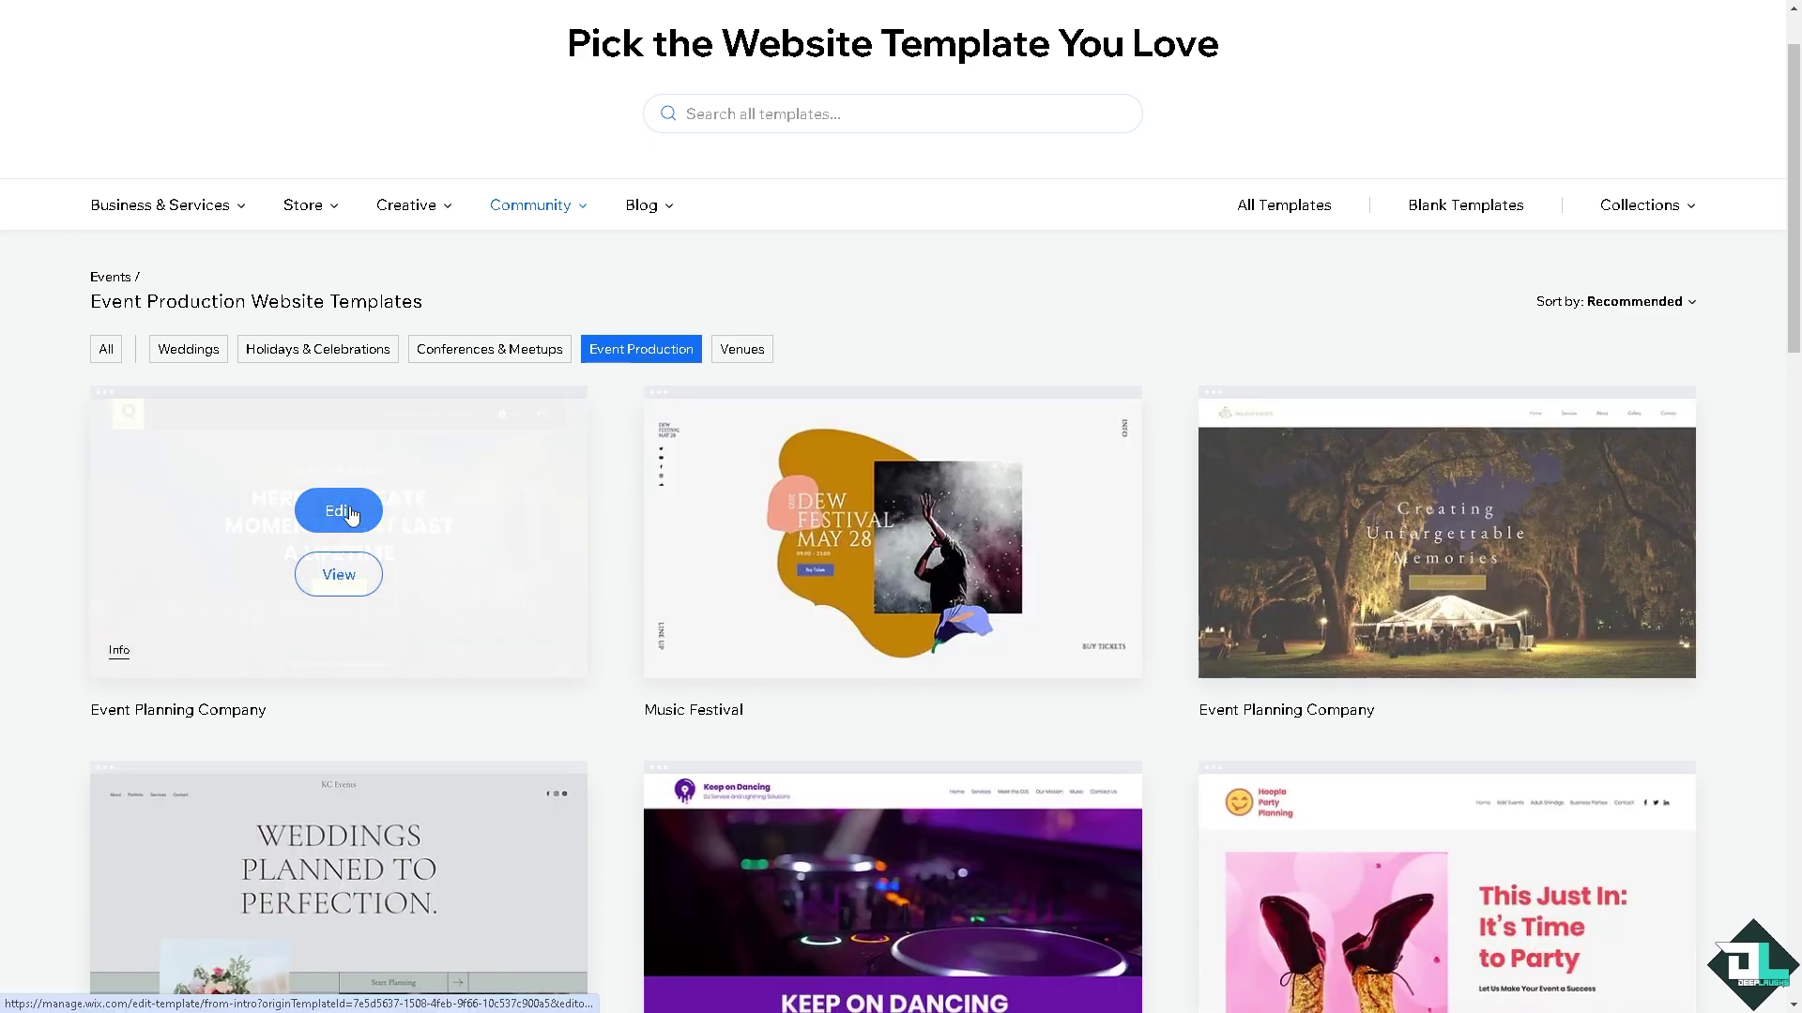
left_click(344, 581)
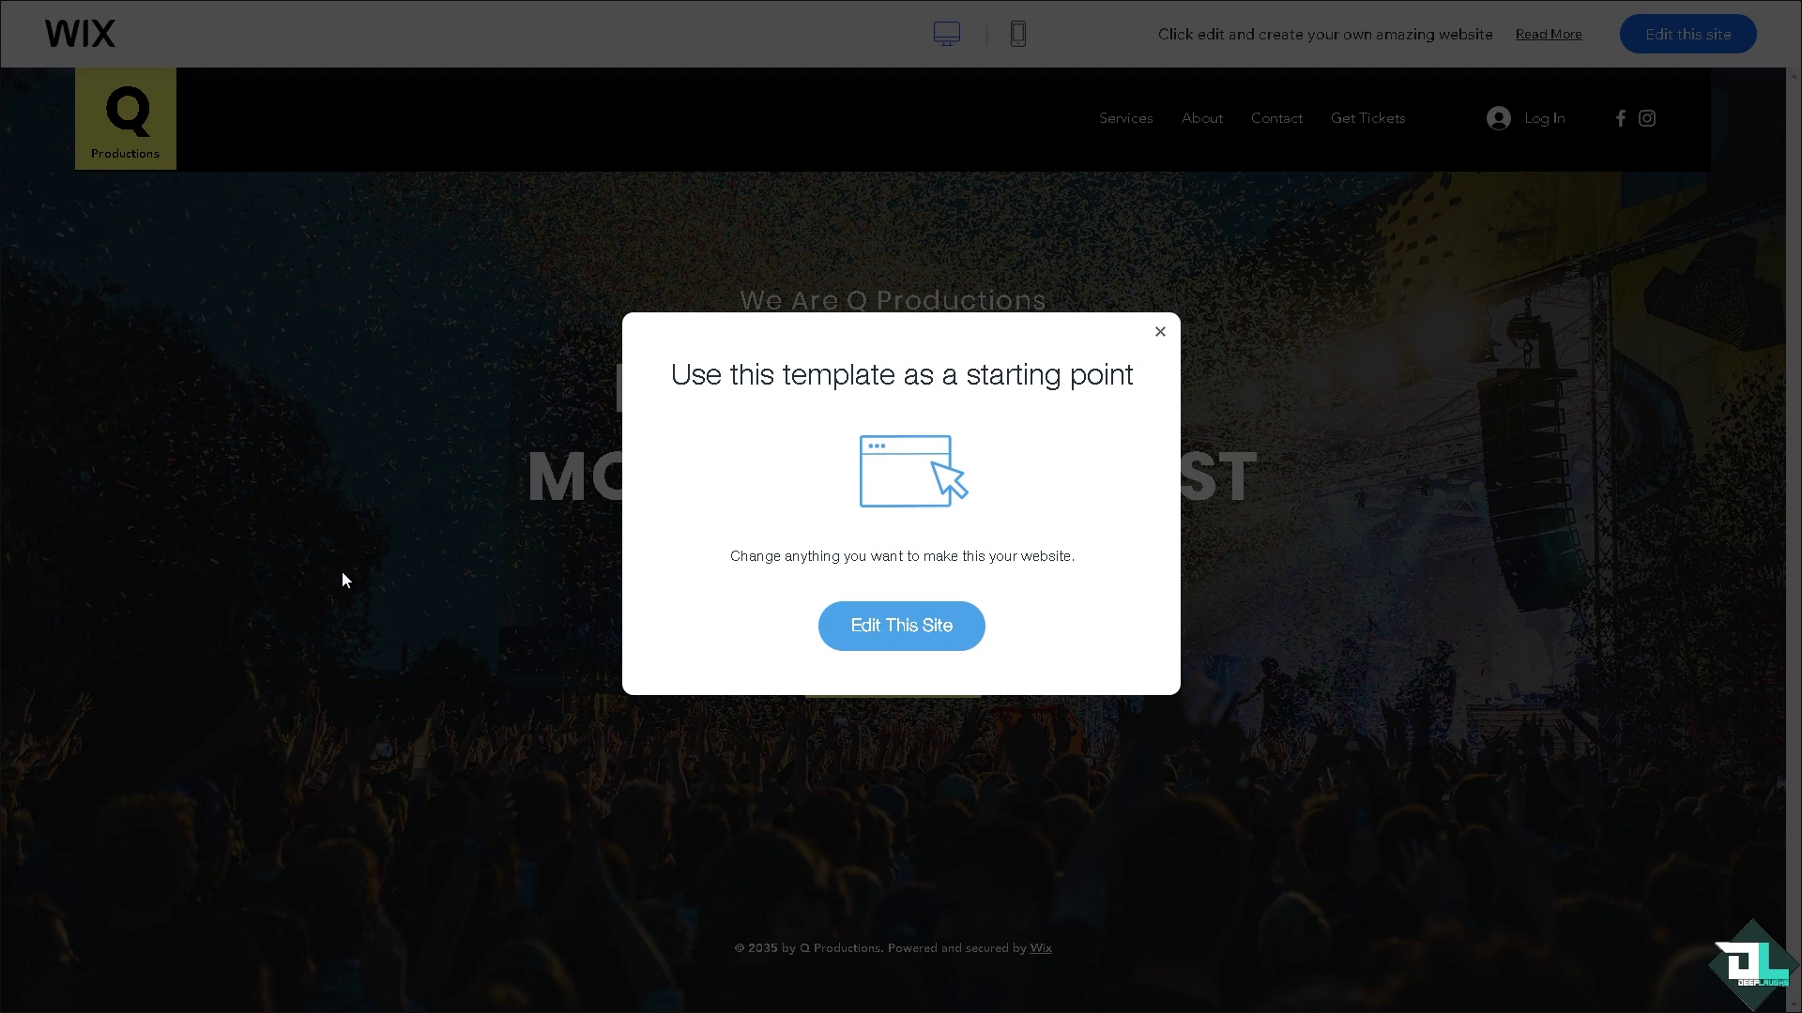
left_click(1161, 331)
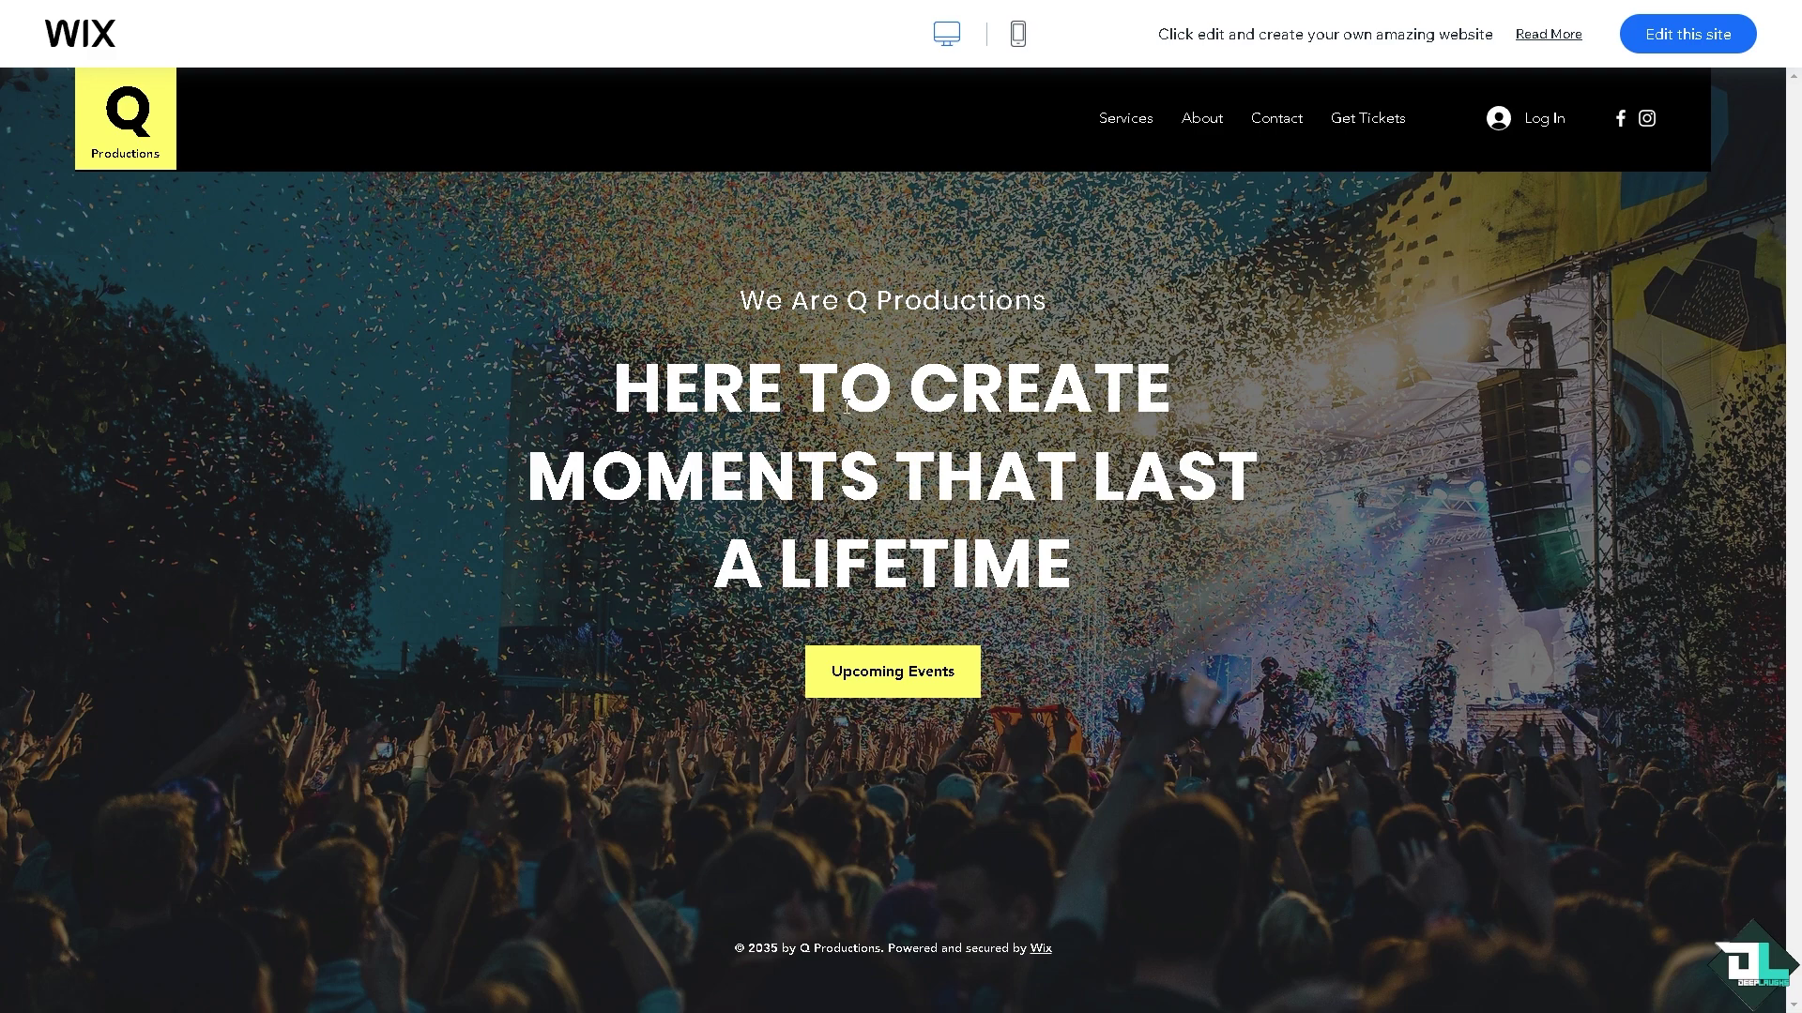
left_click(1672, 41)
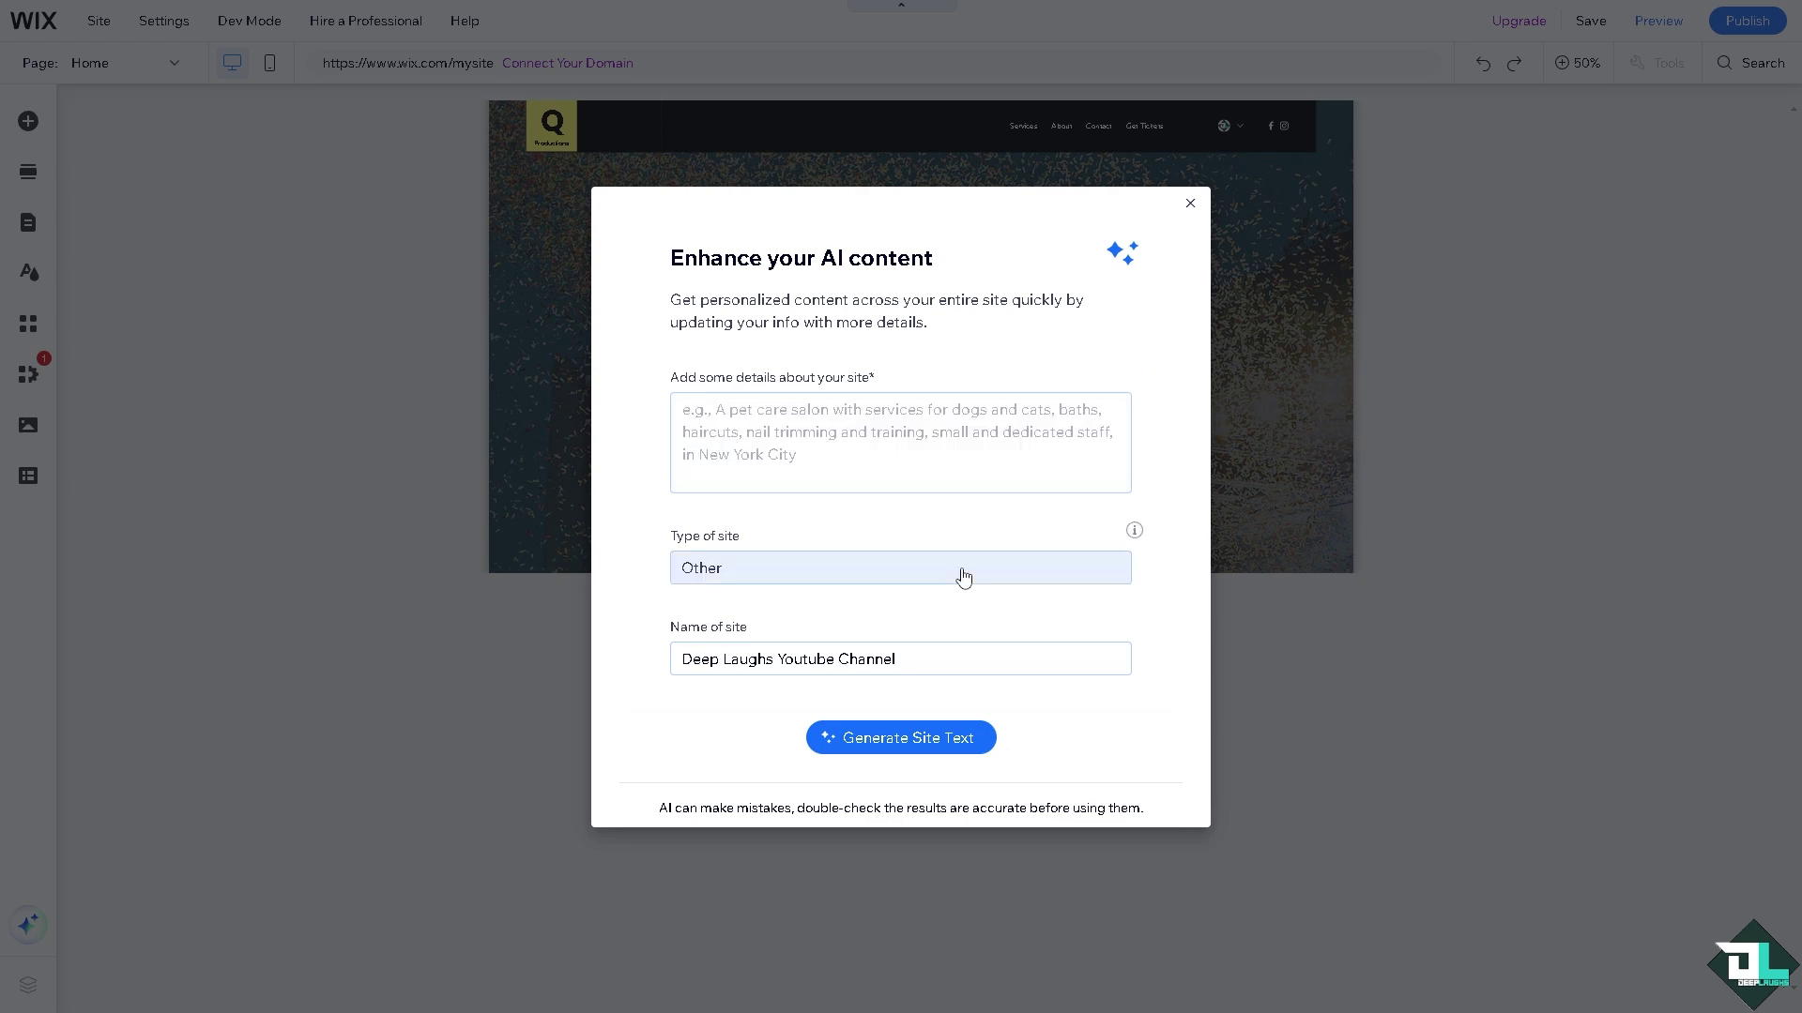
left_click(1190, 204)
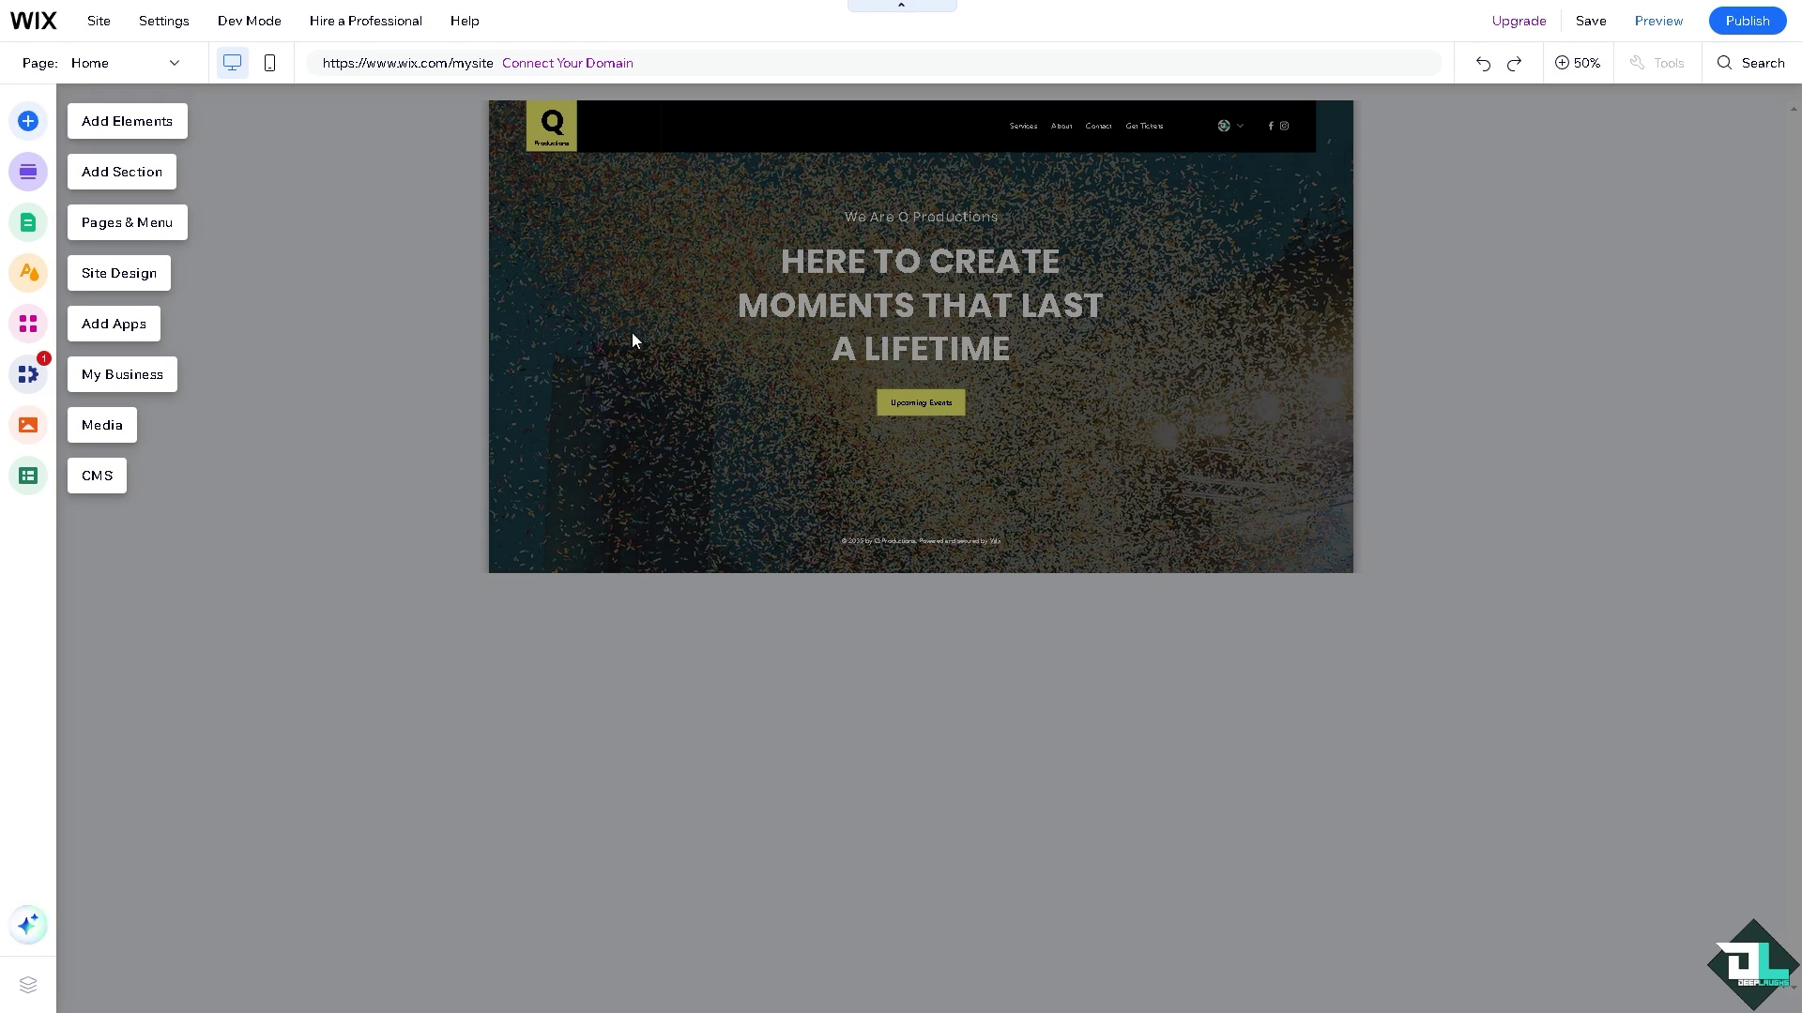
left_click(628, 387)
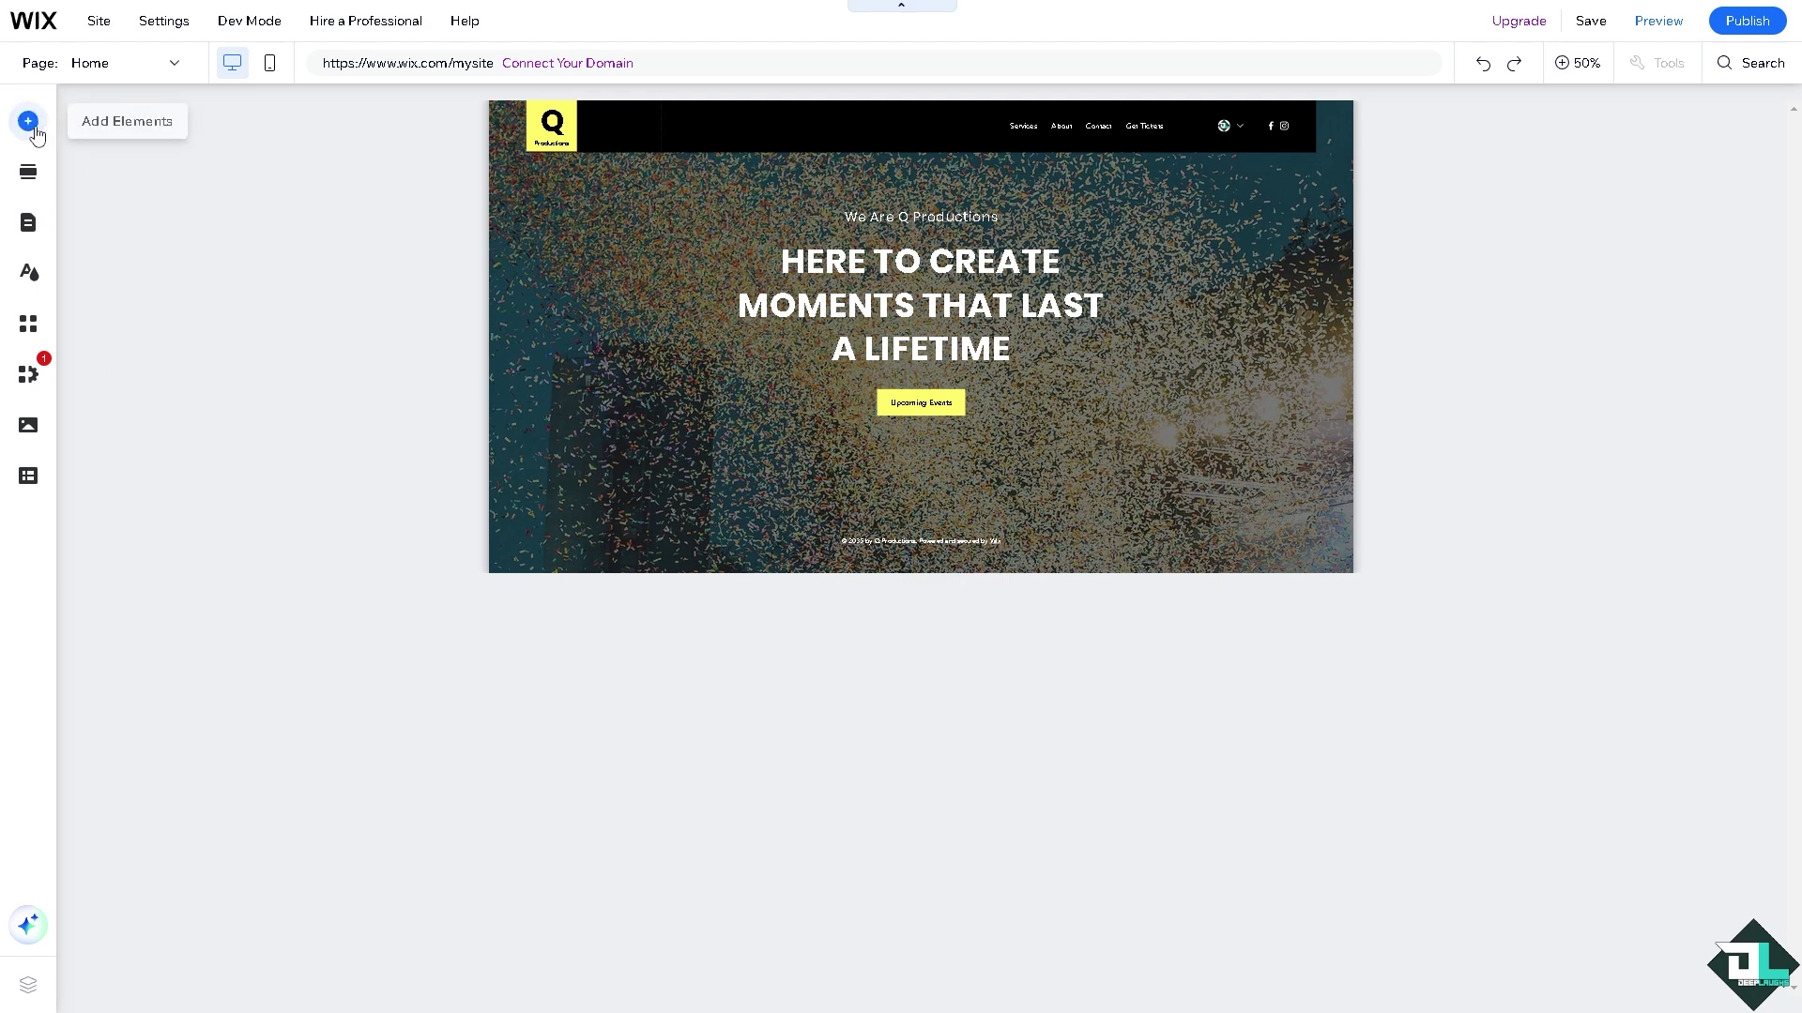
Upload "how to create an event on wix.png" to Site Files and apply it as the Welcome section's background image
left_click(111, 126)
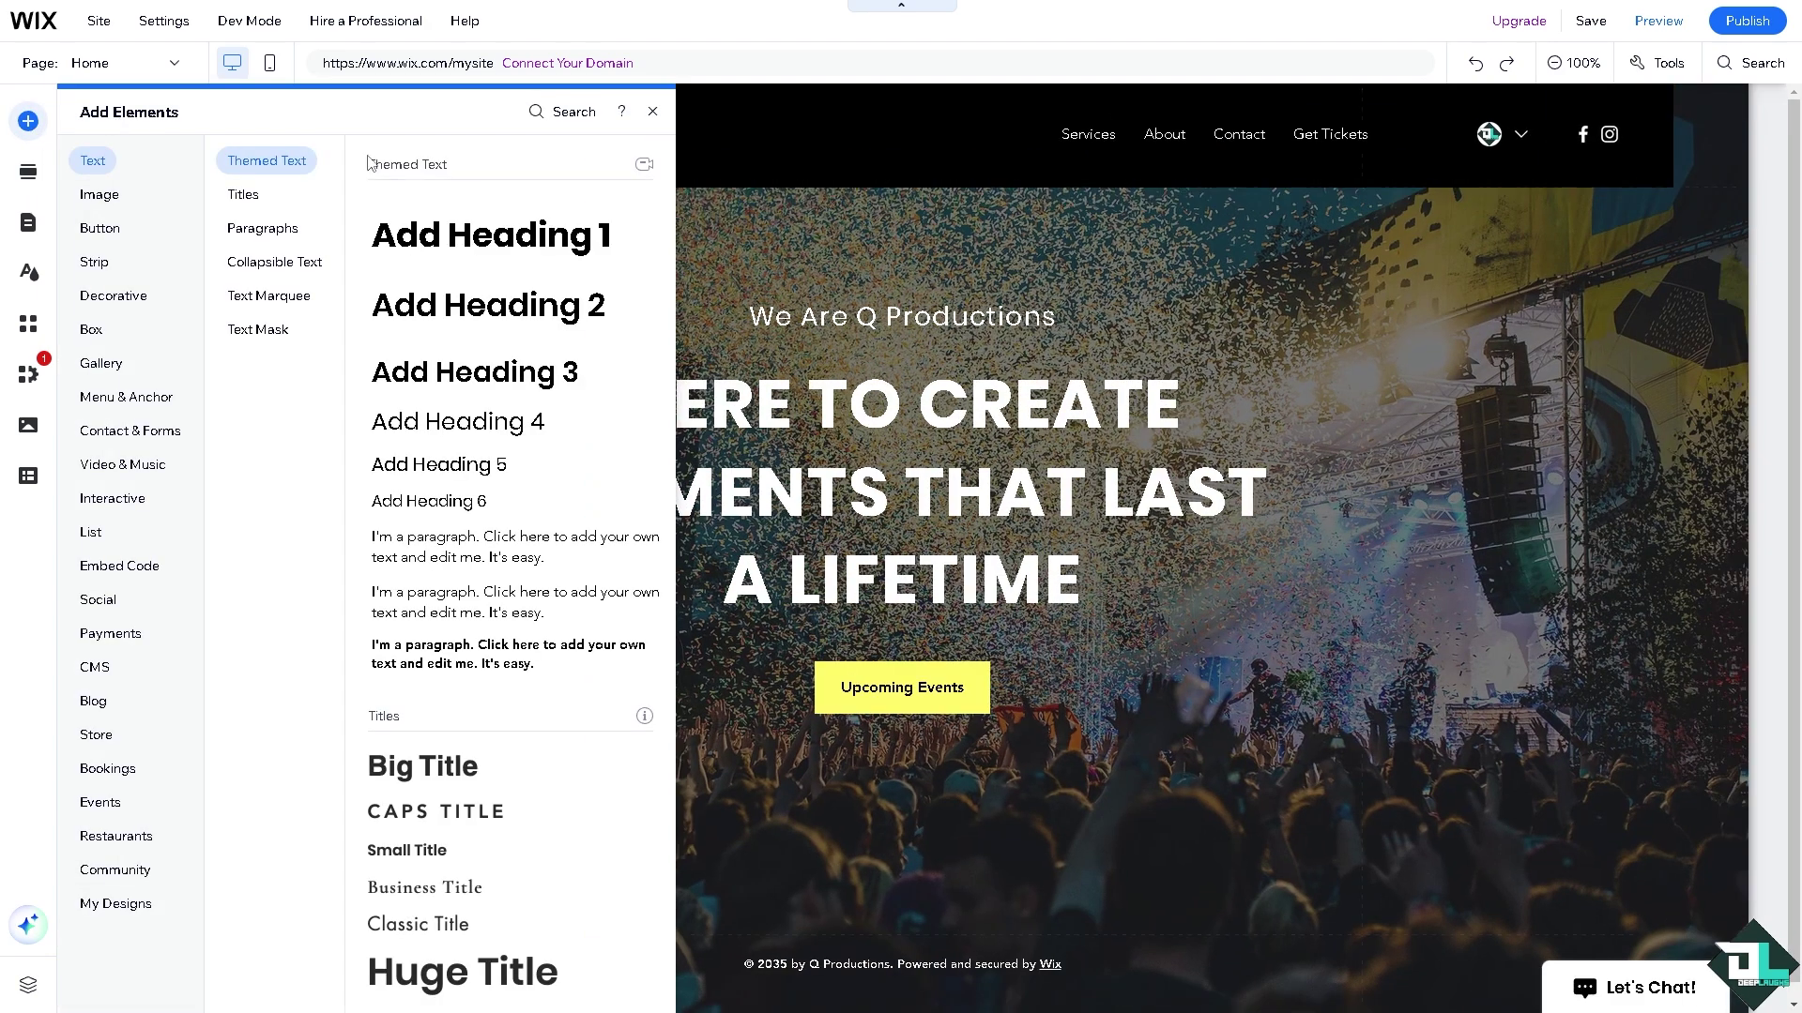
left_click(929, 277)
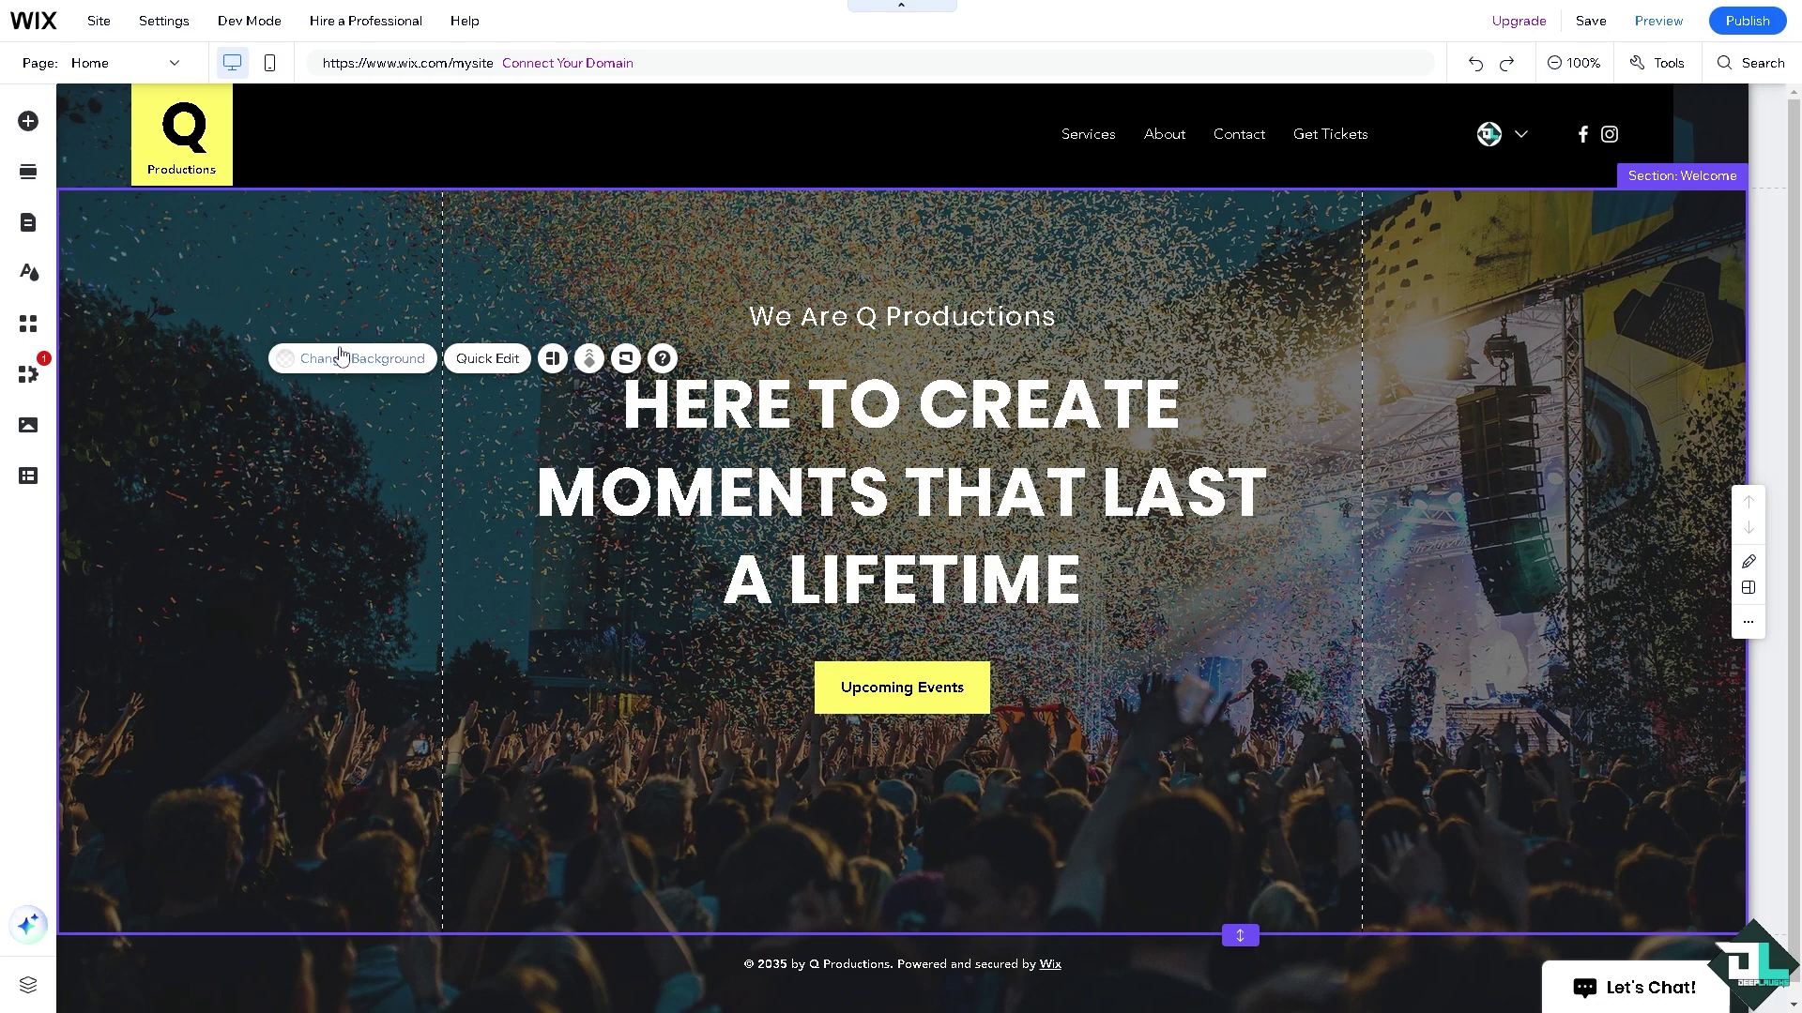
left_click(343, 360)
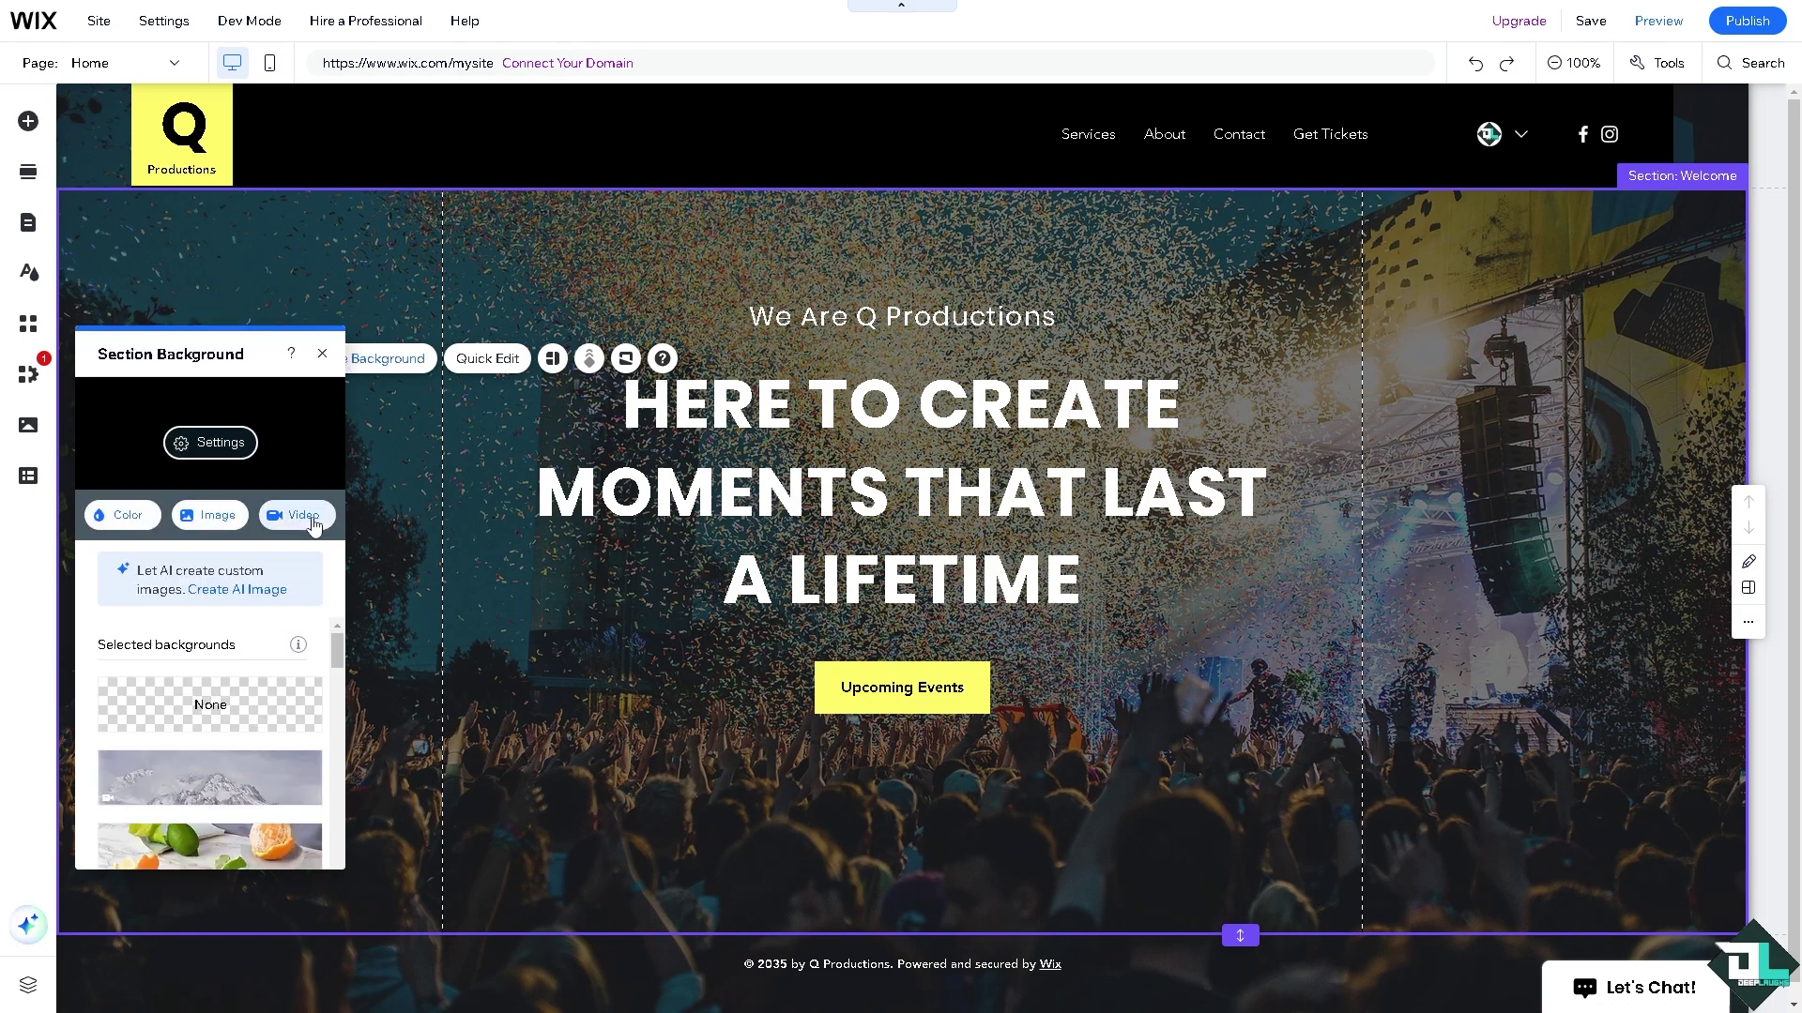
left_click(234, 515)
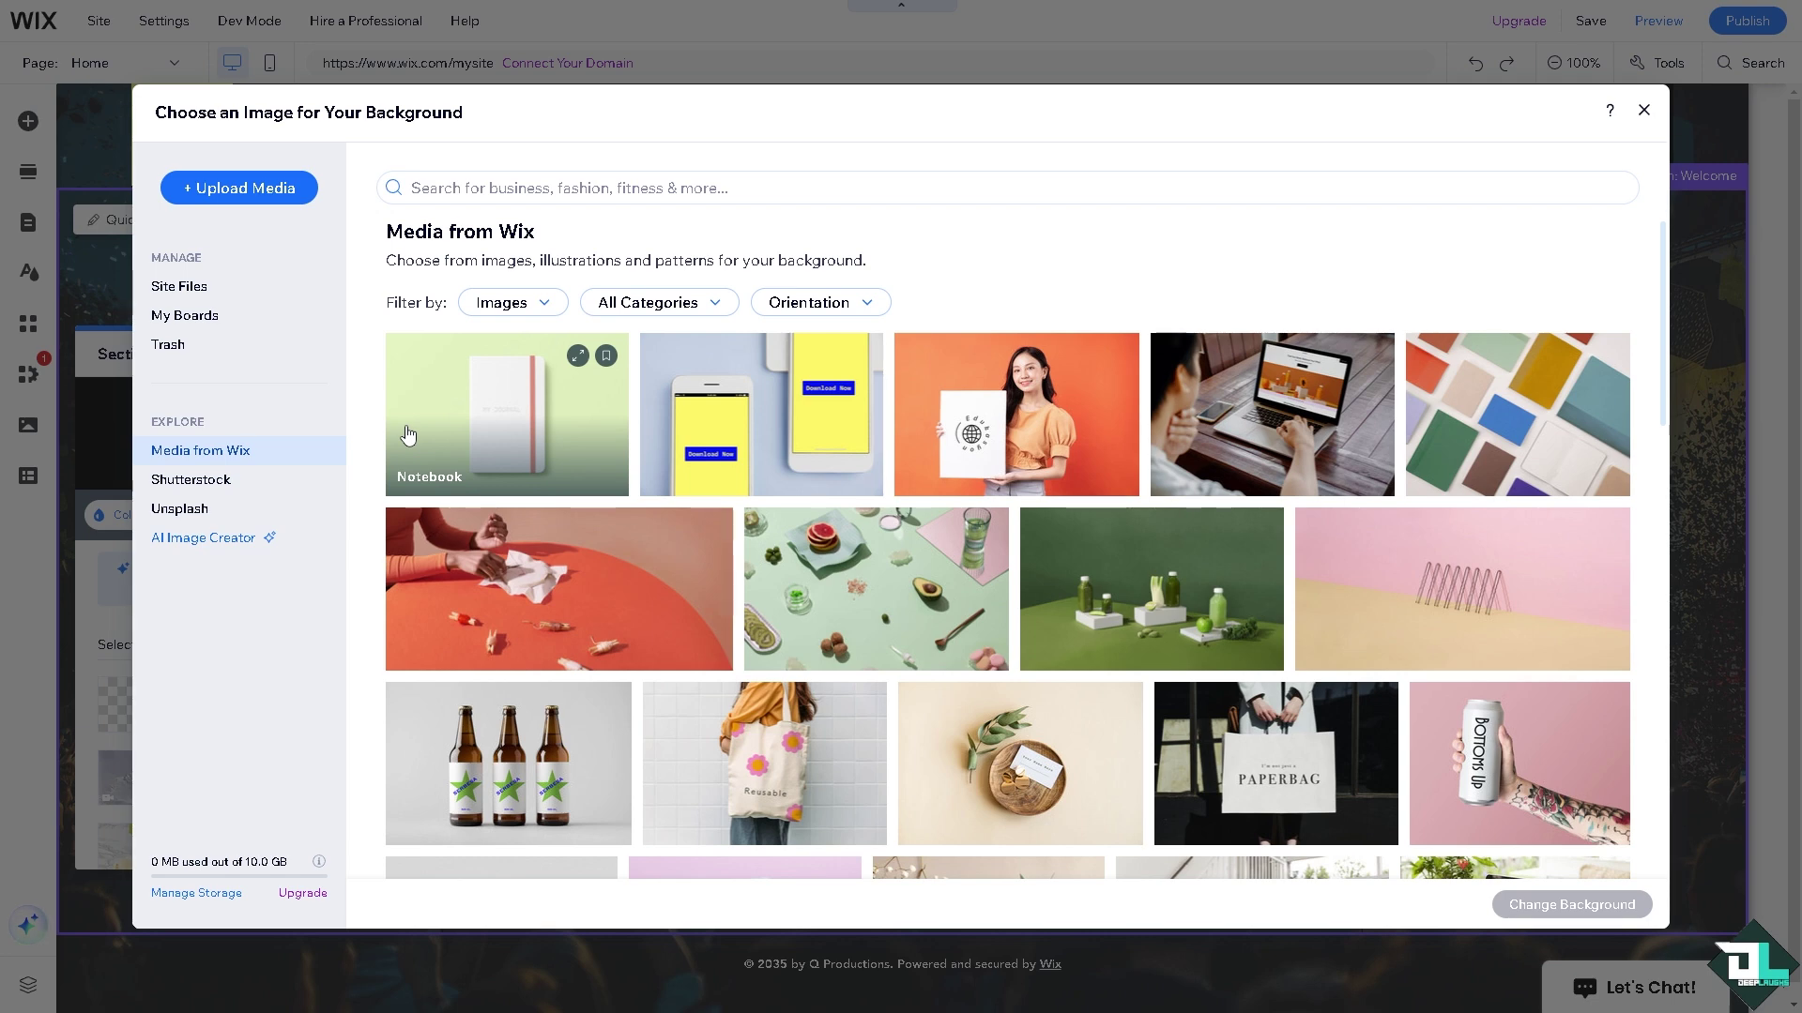
left_click(204, 485)
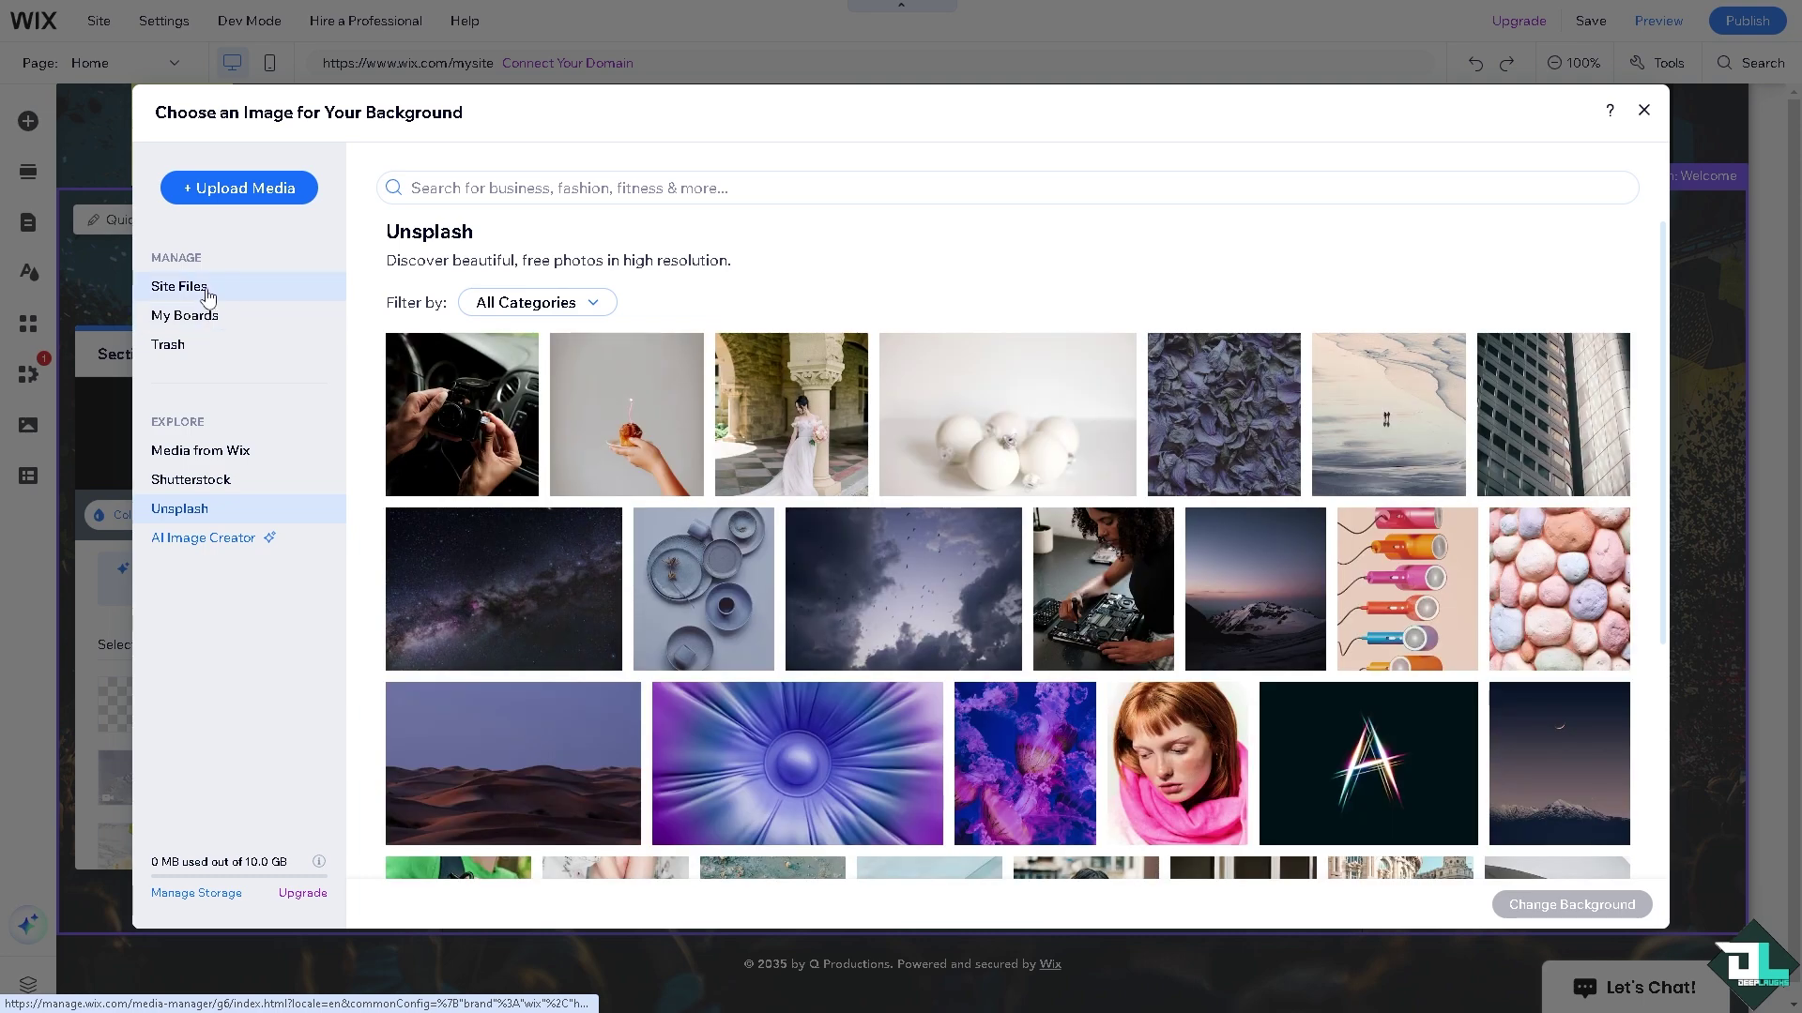
left_click(204, 287)
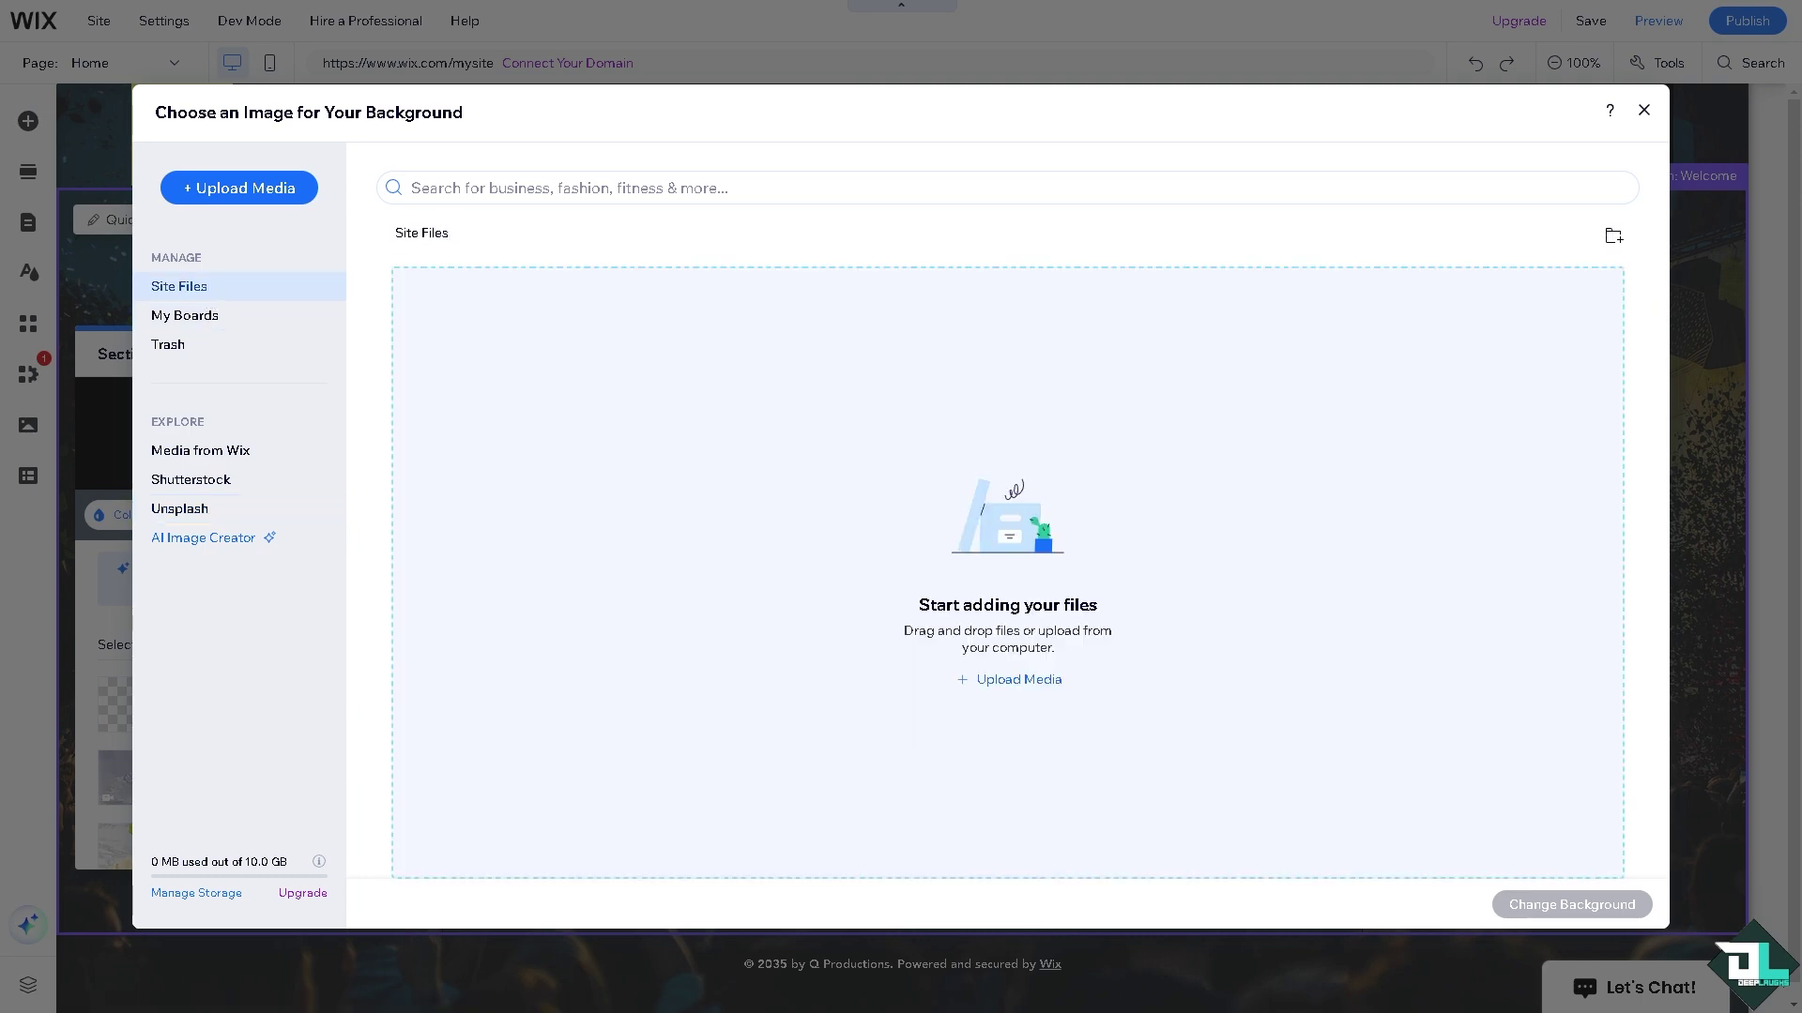
left_click(1006, 681)
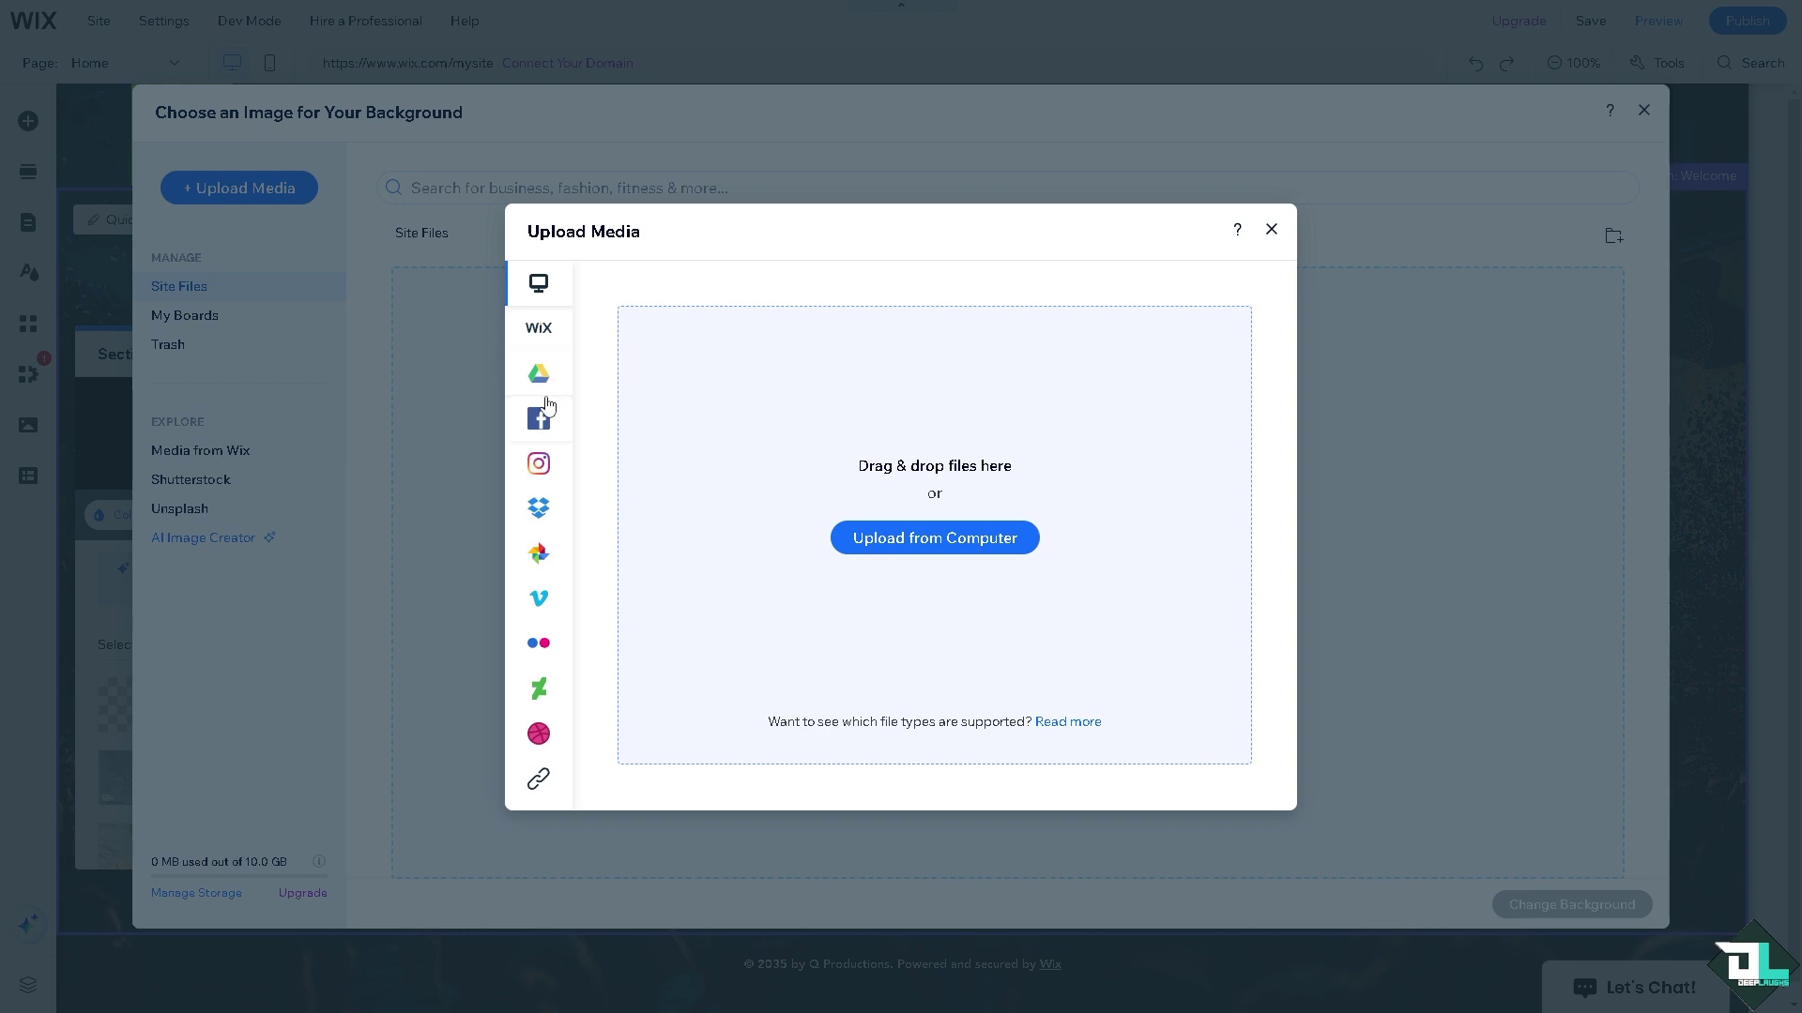
mouse_move(551, 413)
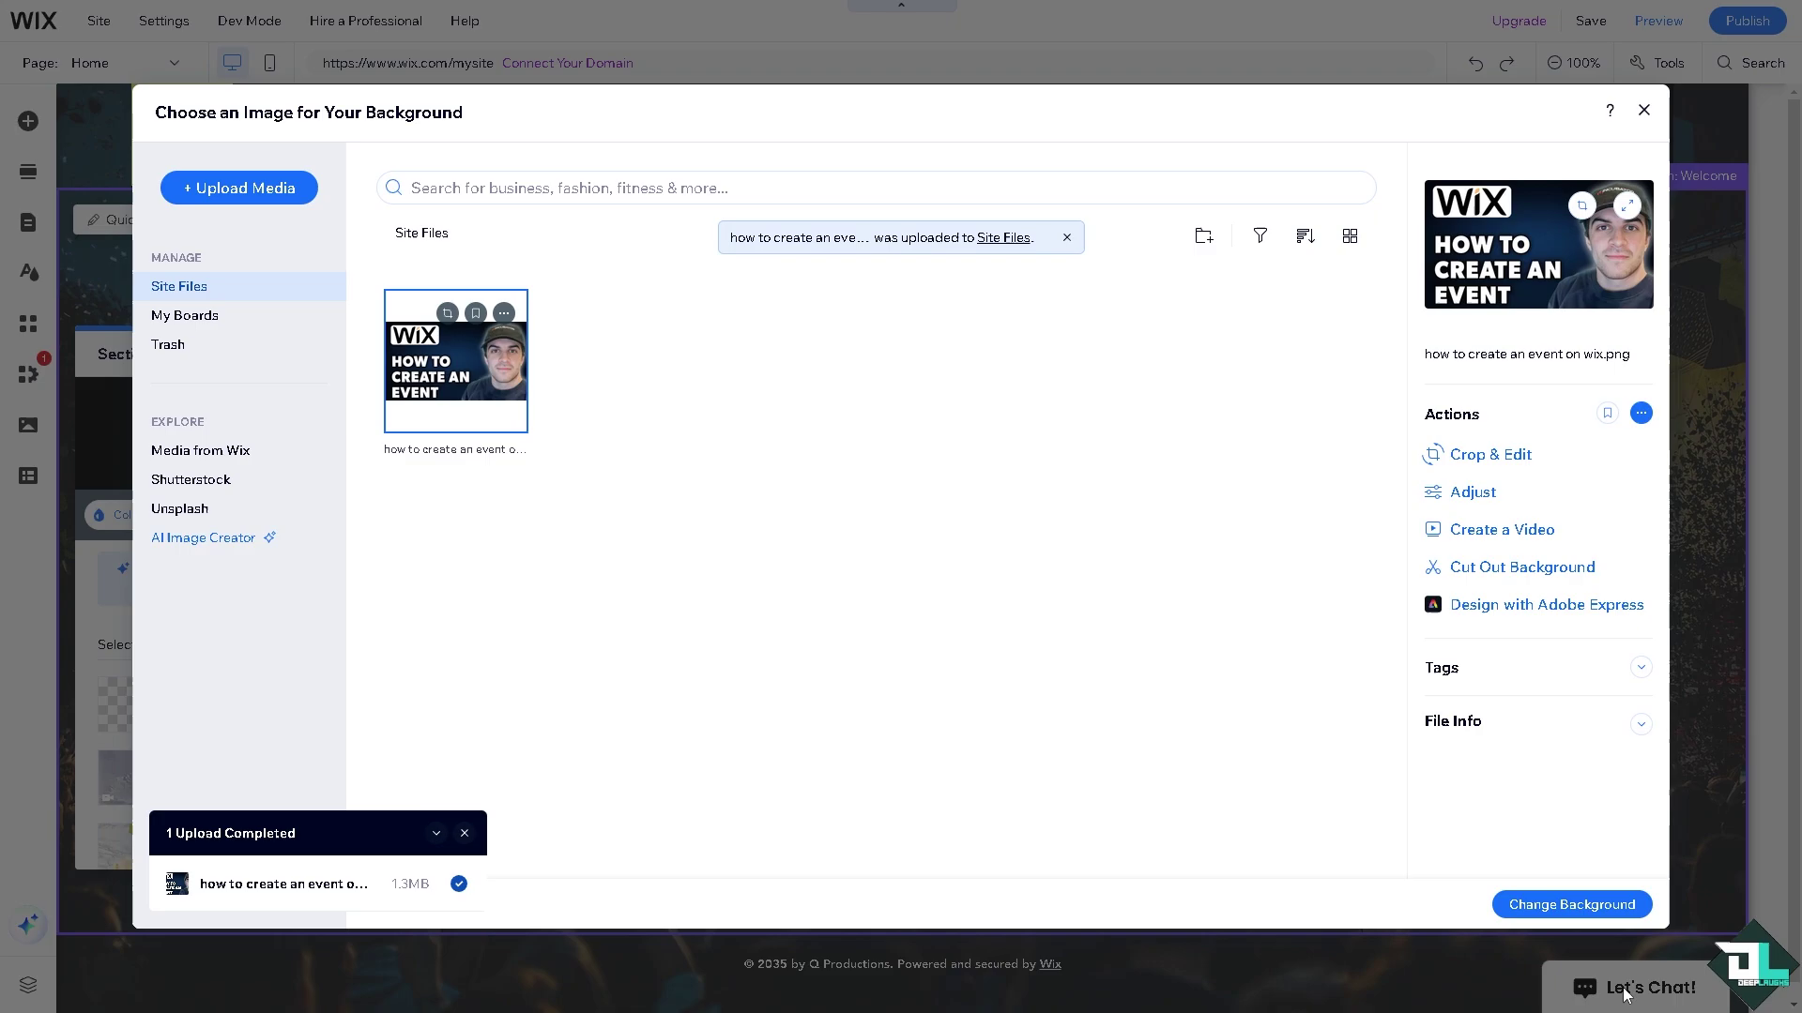
left_click(1571, 904)
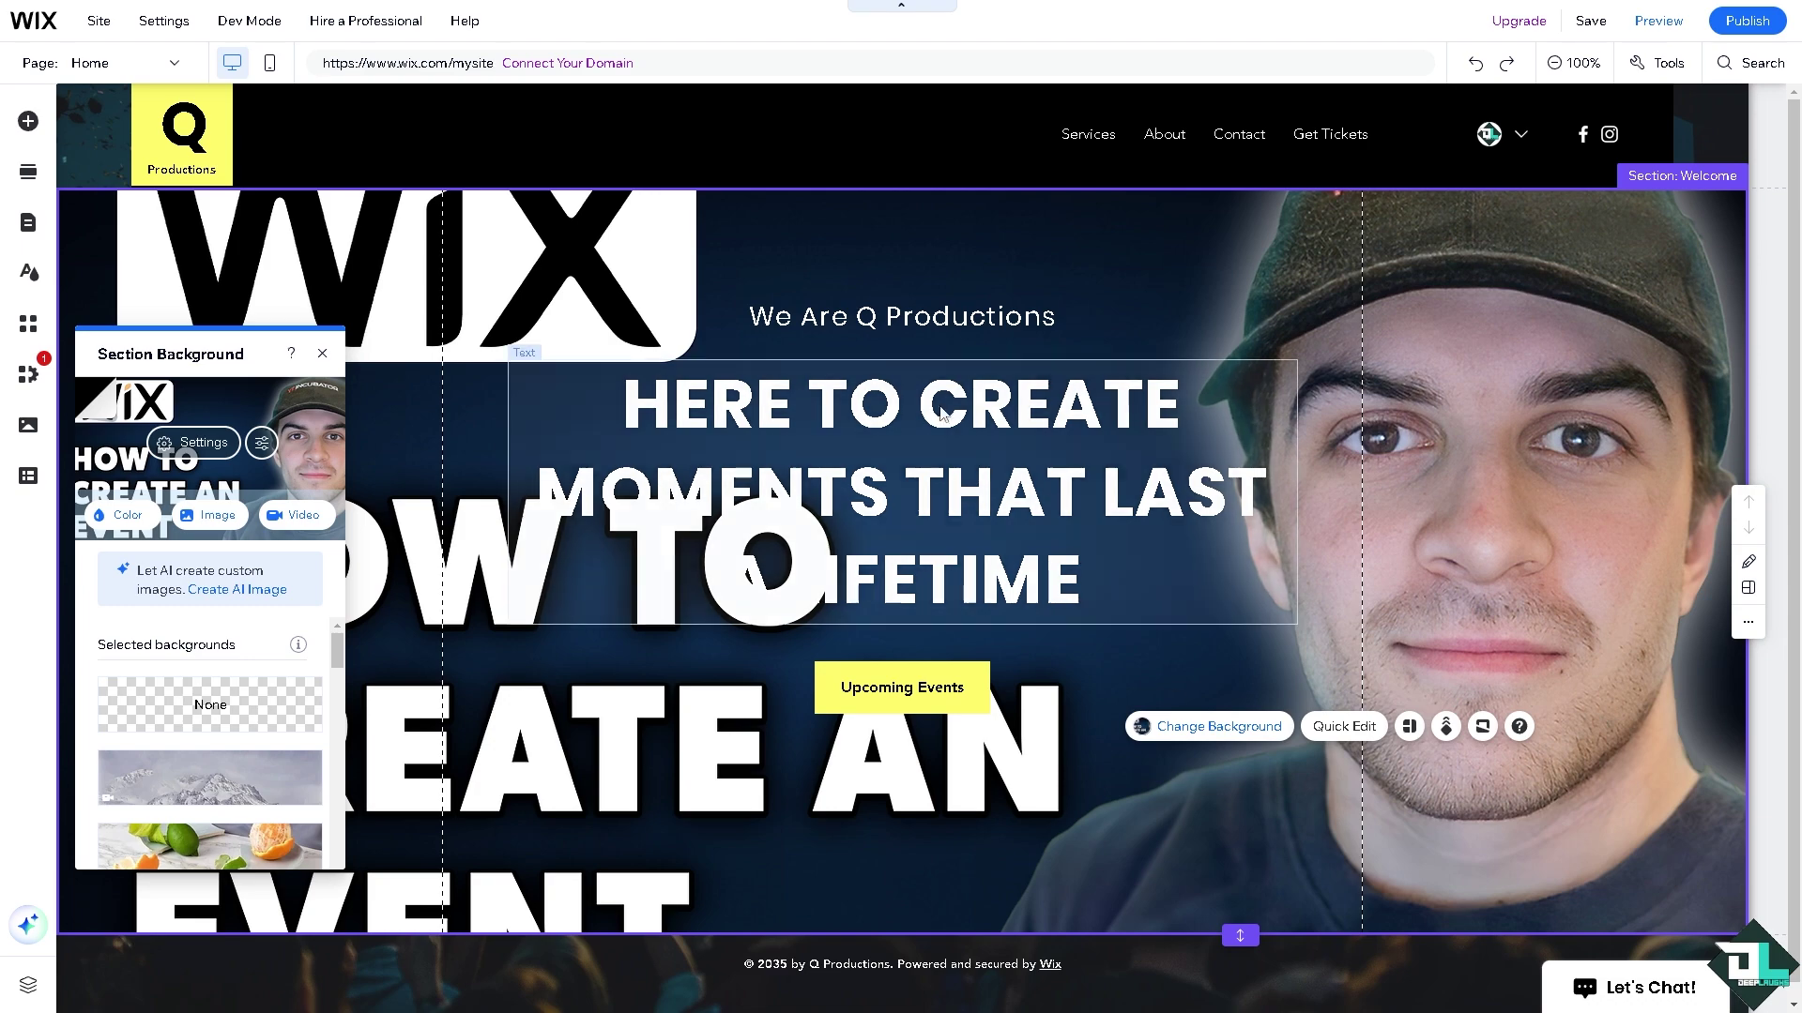
Move the main heading toward the right side of the Welcome section and replace its text with "How to Create an Event on Wix"
left_click(932, 408)
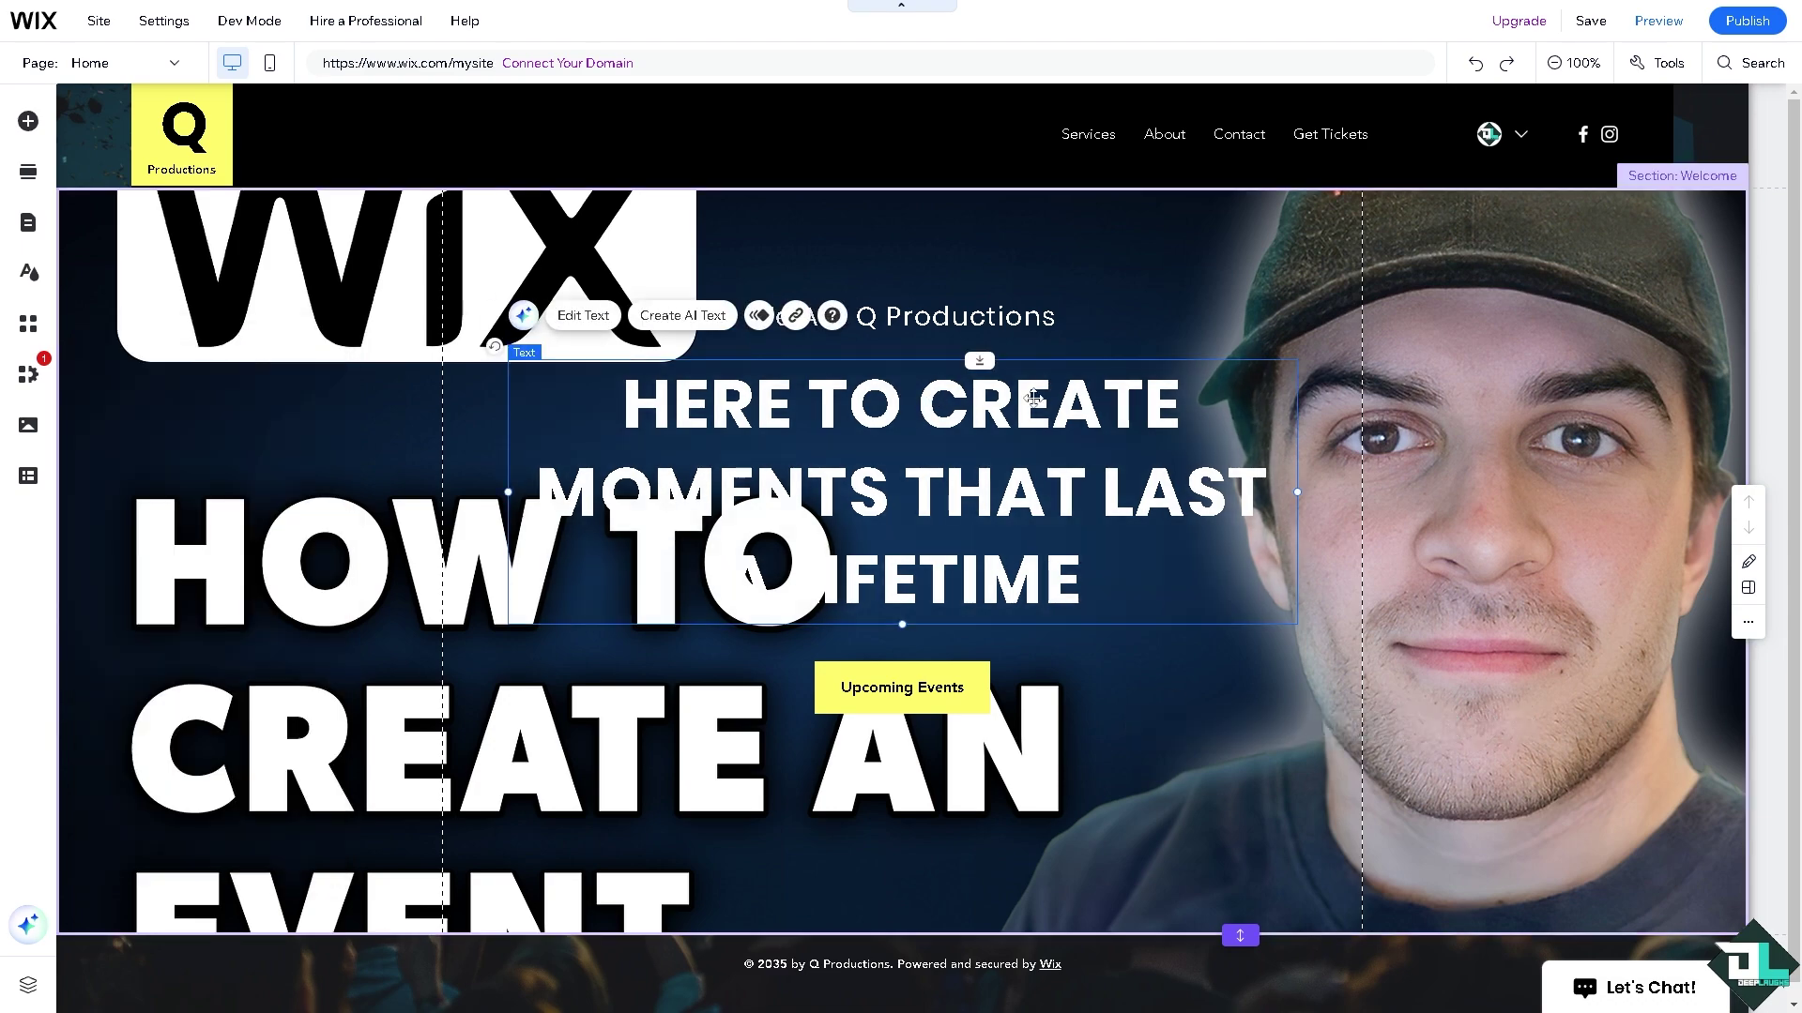
left_click_drag(934, 404, 1262, 391)
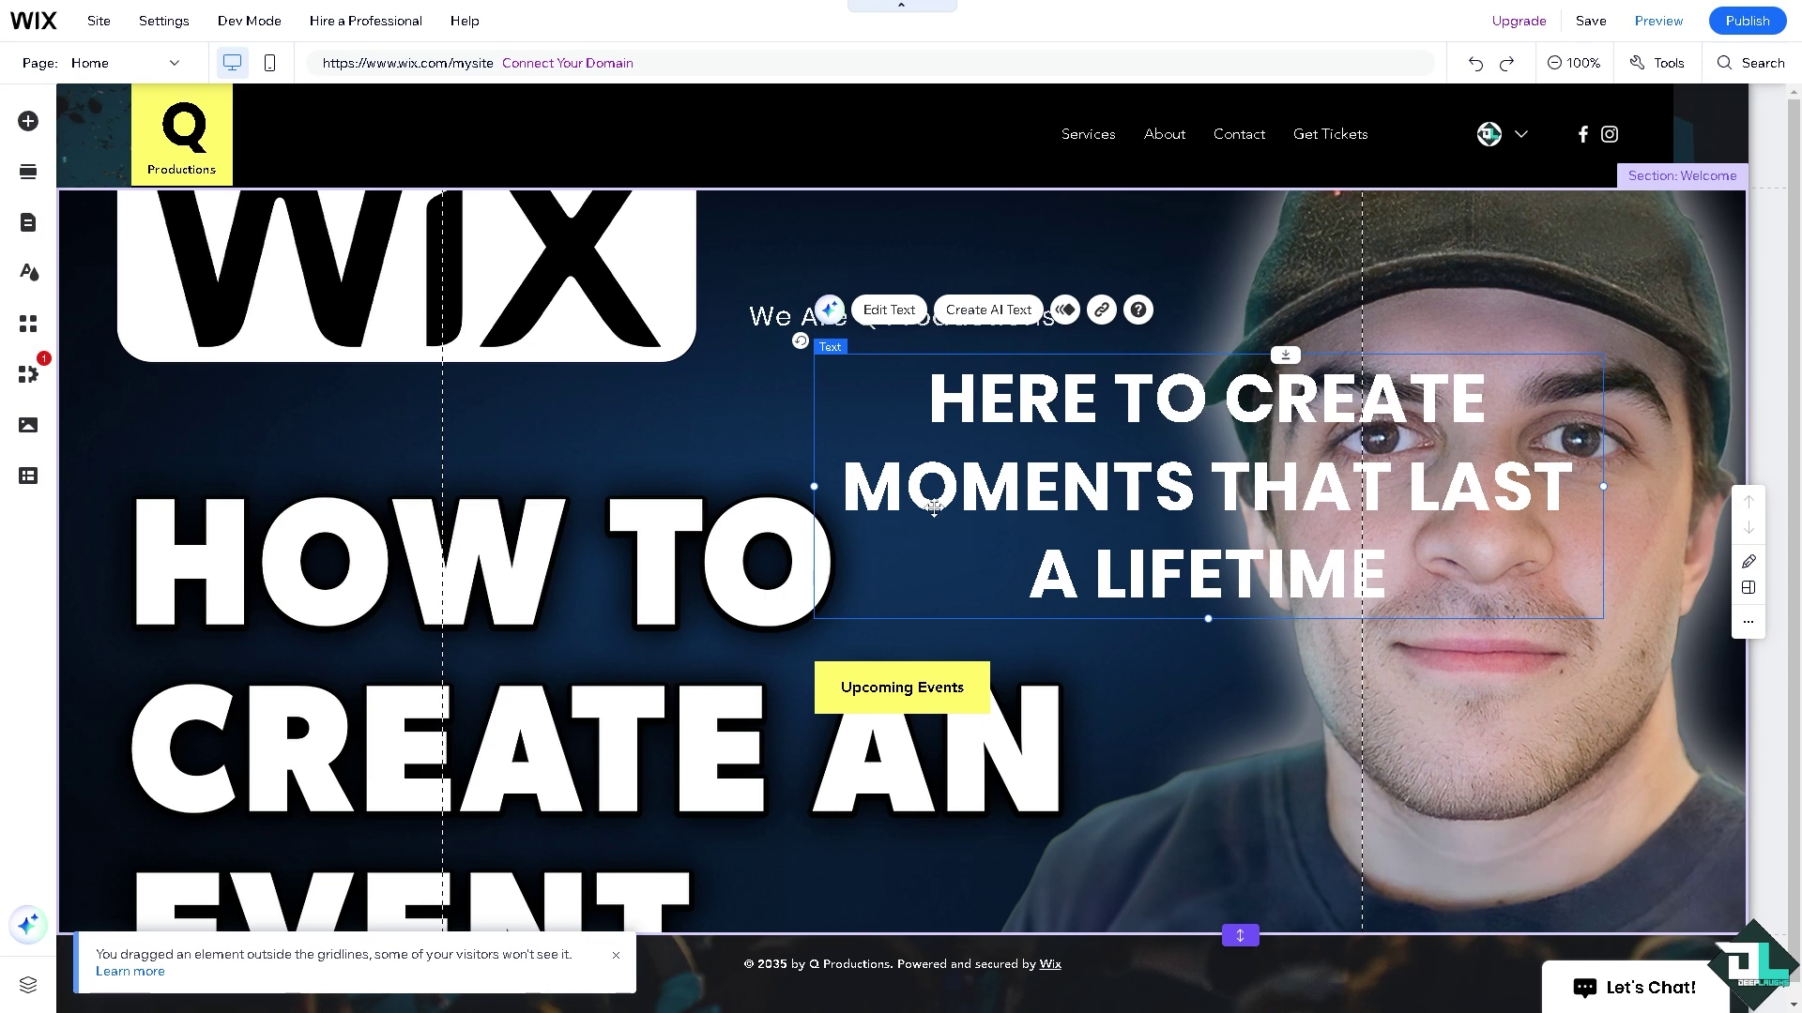
double_click(954, 376)
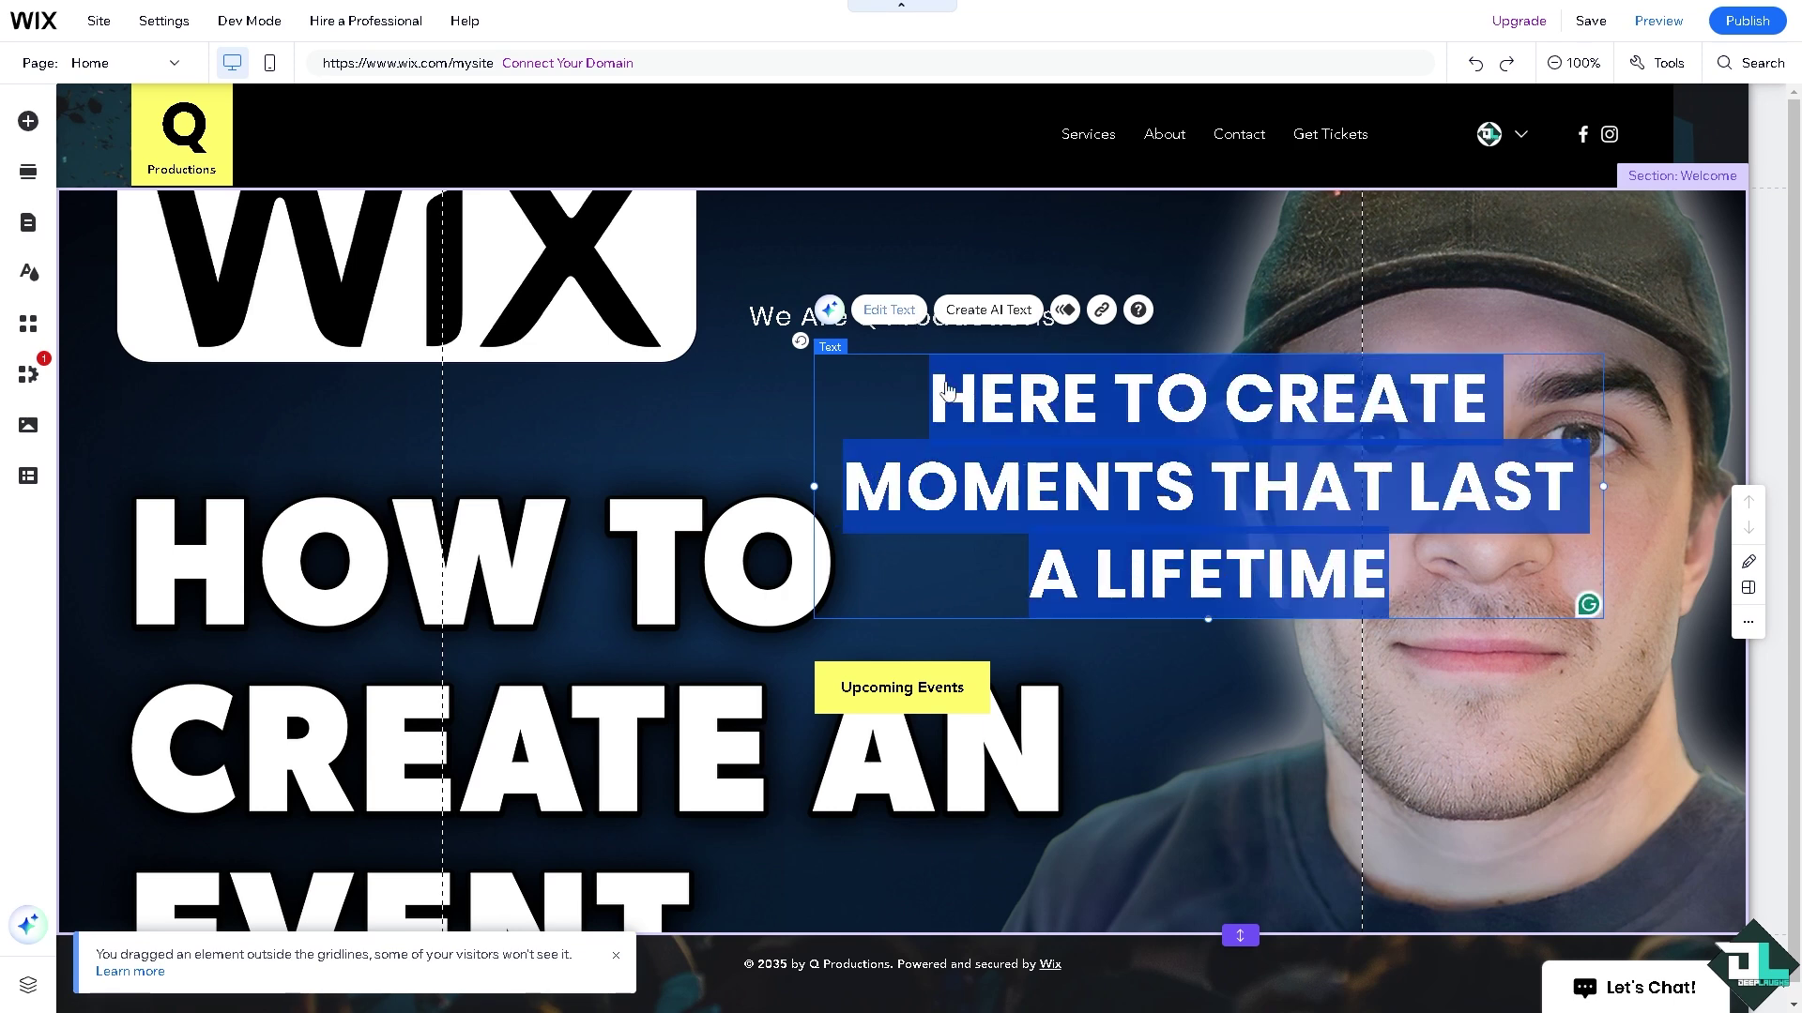
type("How to Create an Event on Wix")
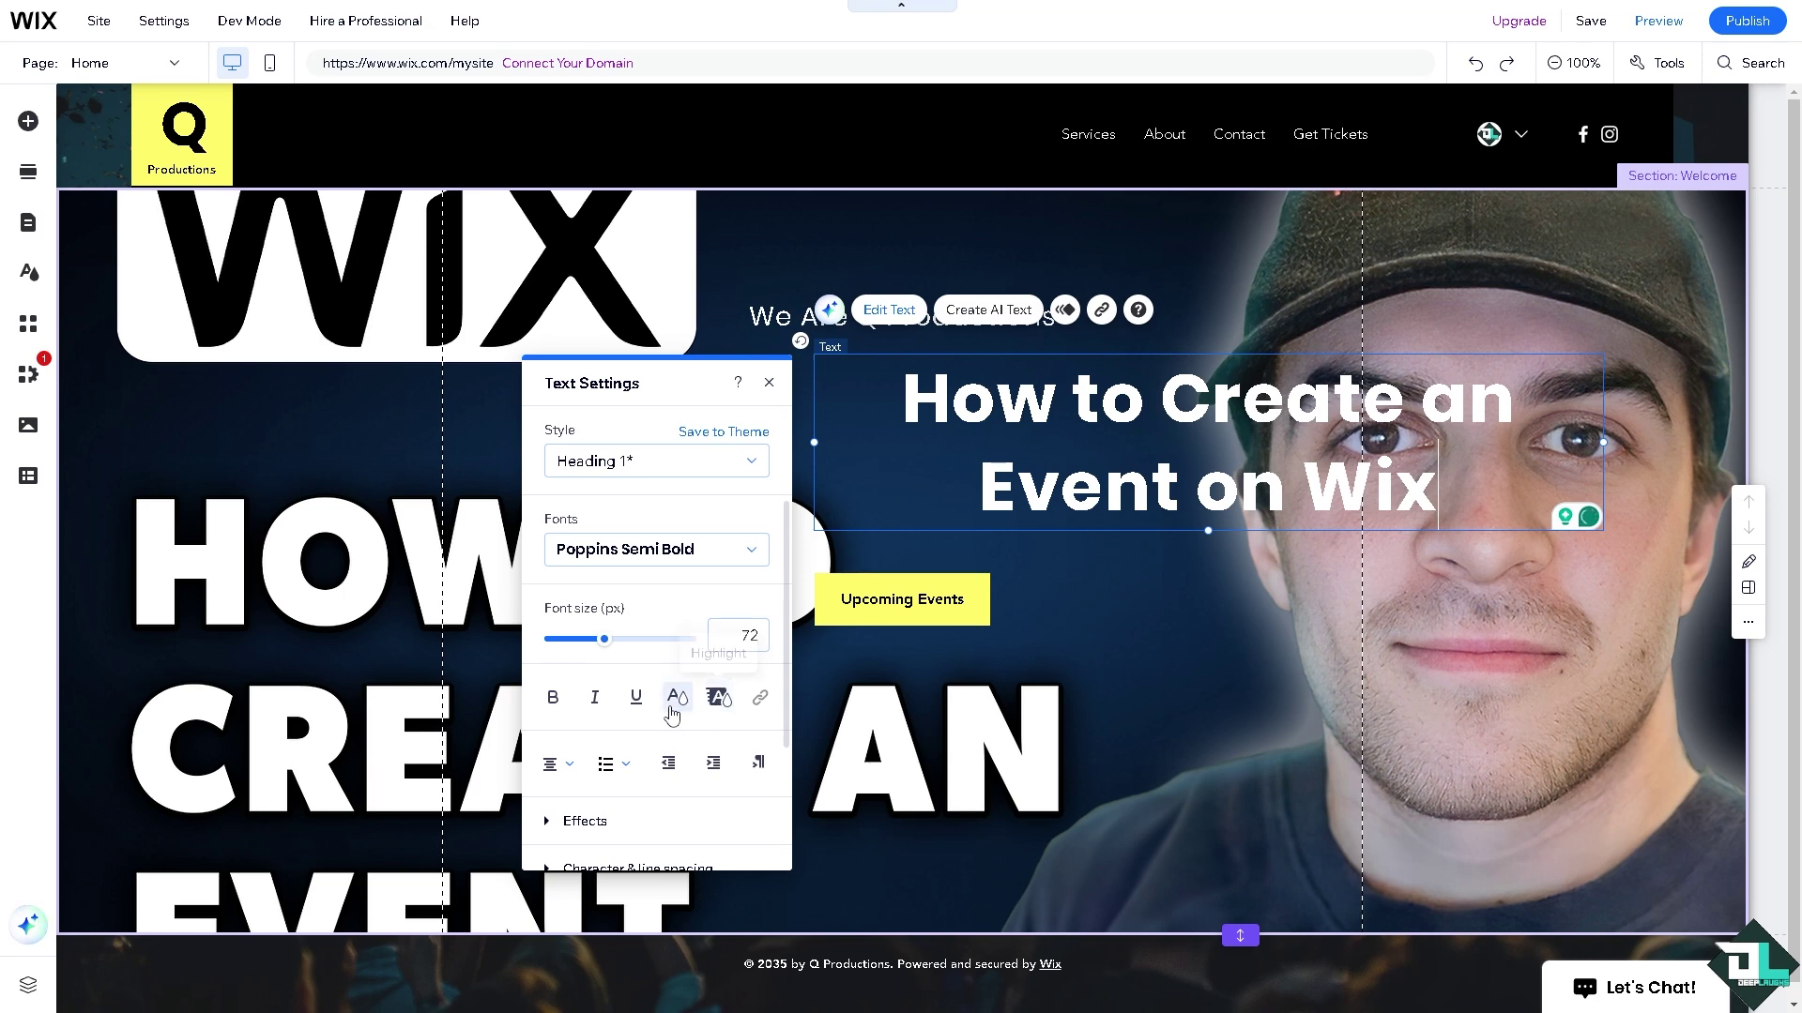
Try to apply the green text colour #BADA55 to the main heading and close its text settings
left_click(679, 699)
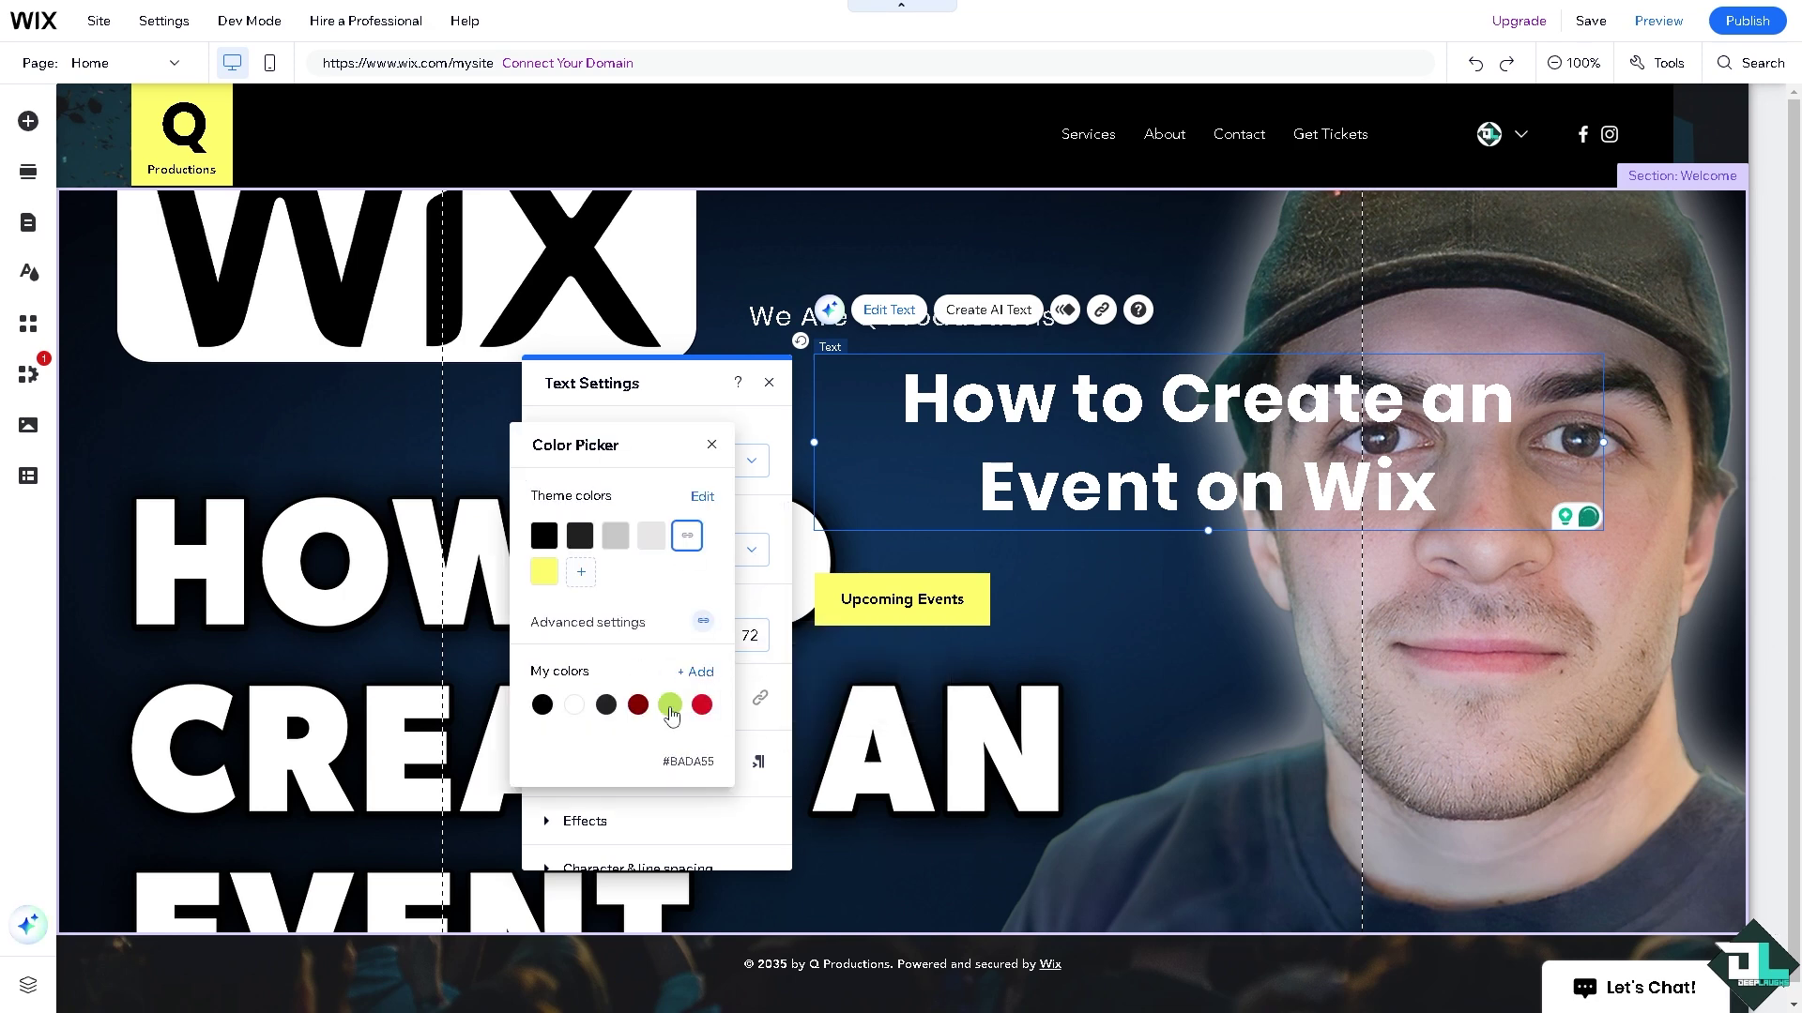
left_click(1307, 704)
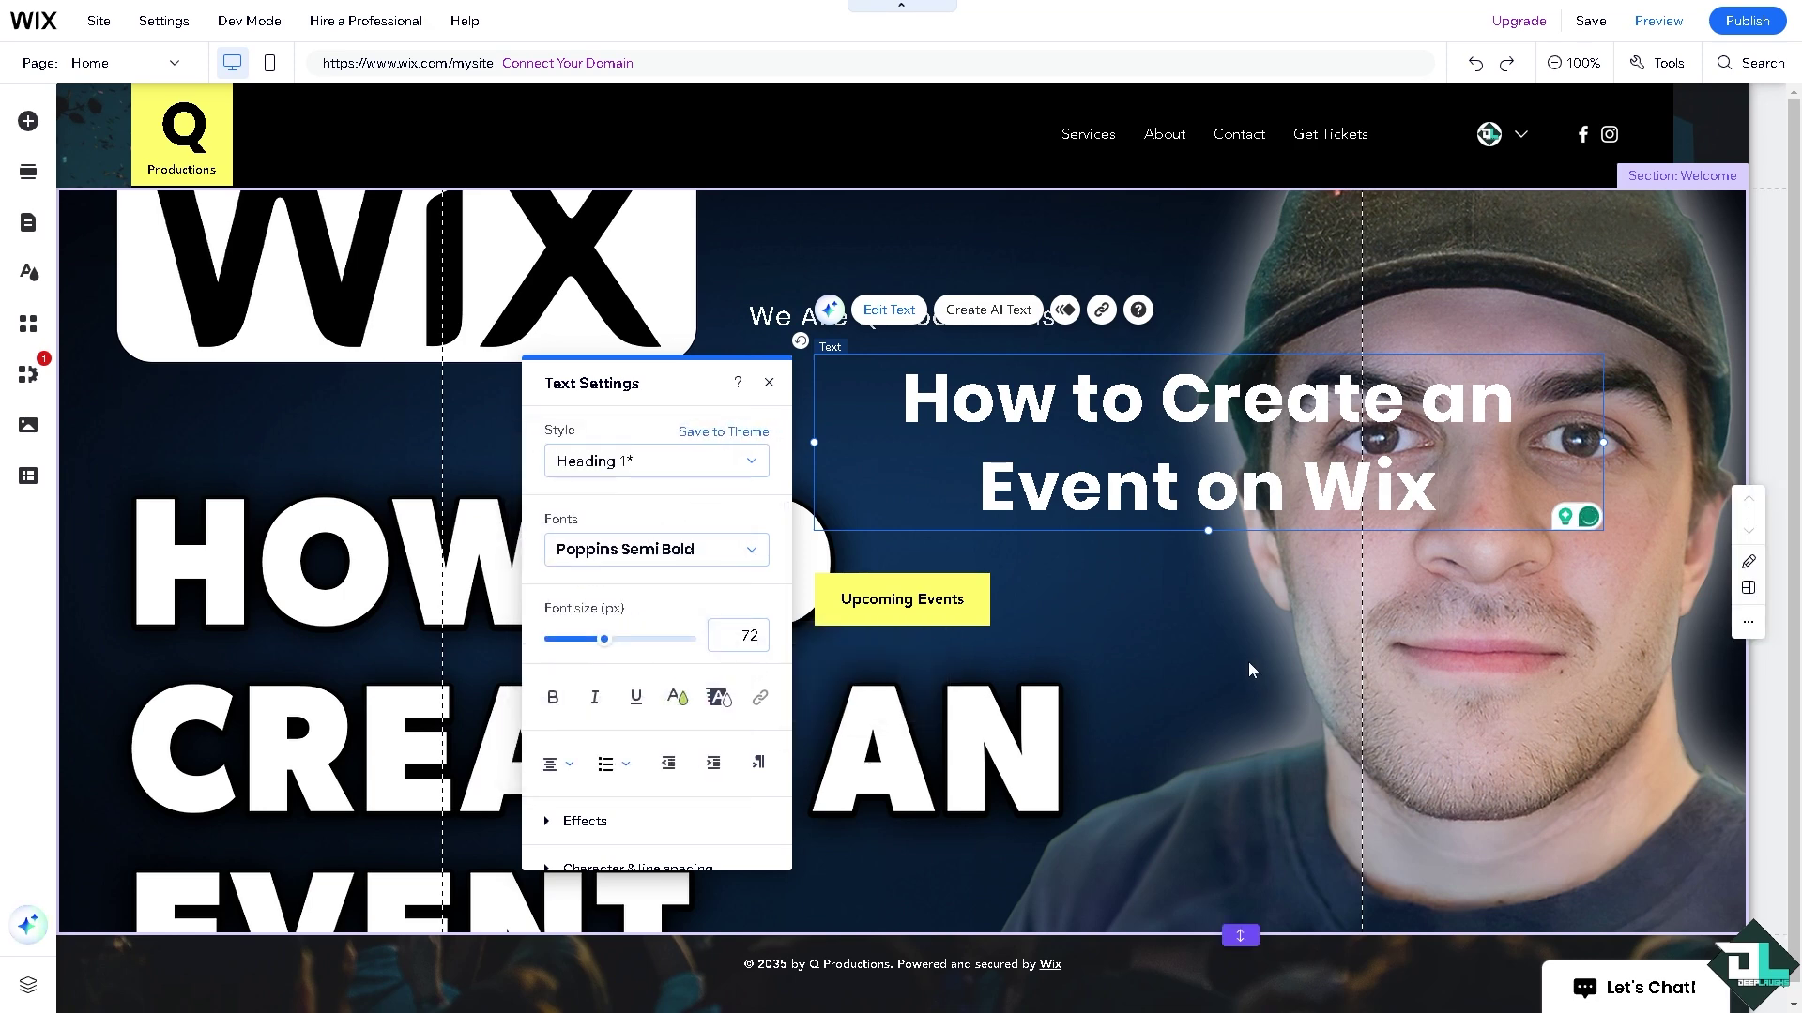
left_click(1218, 644)
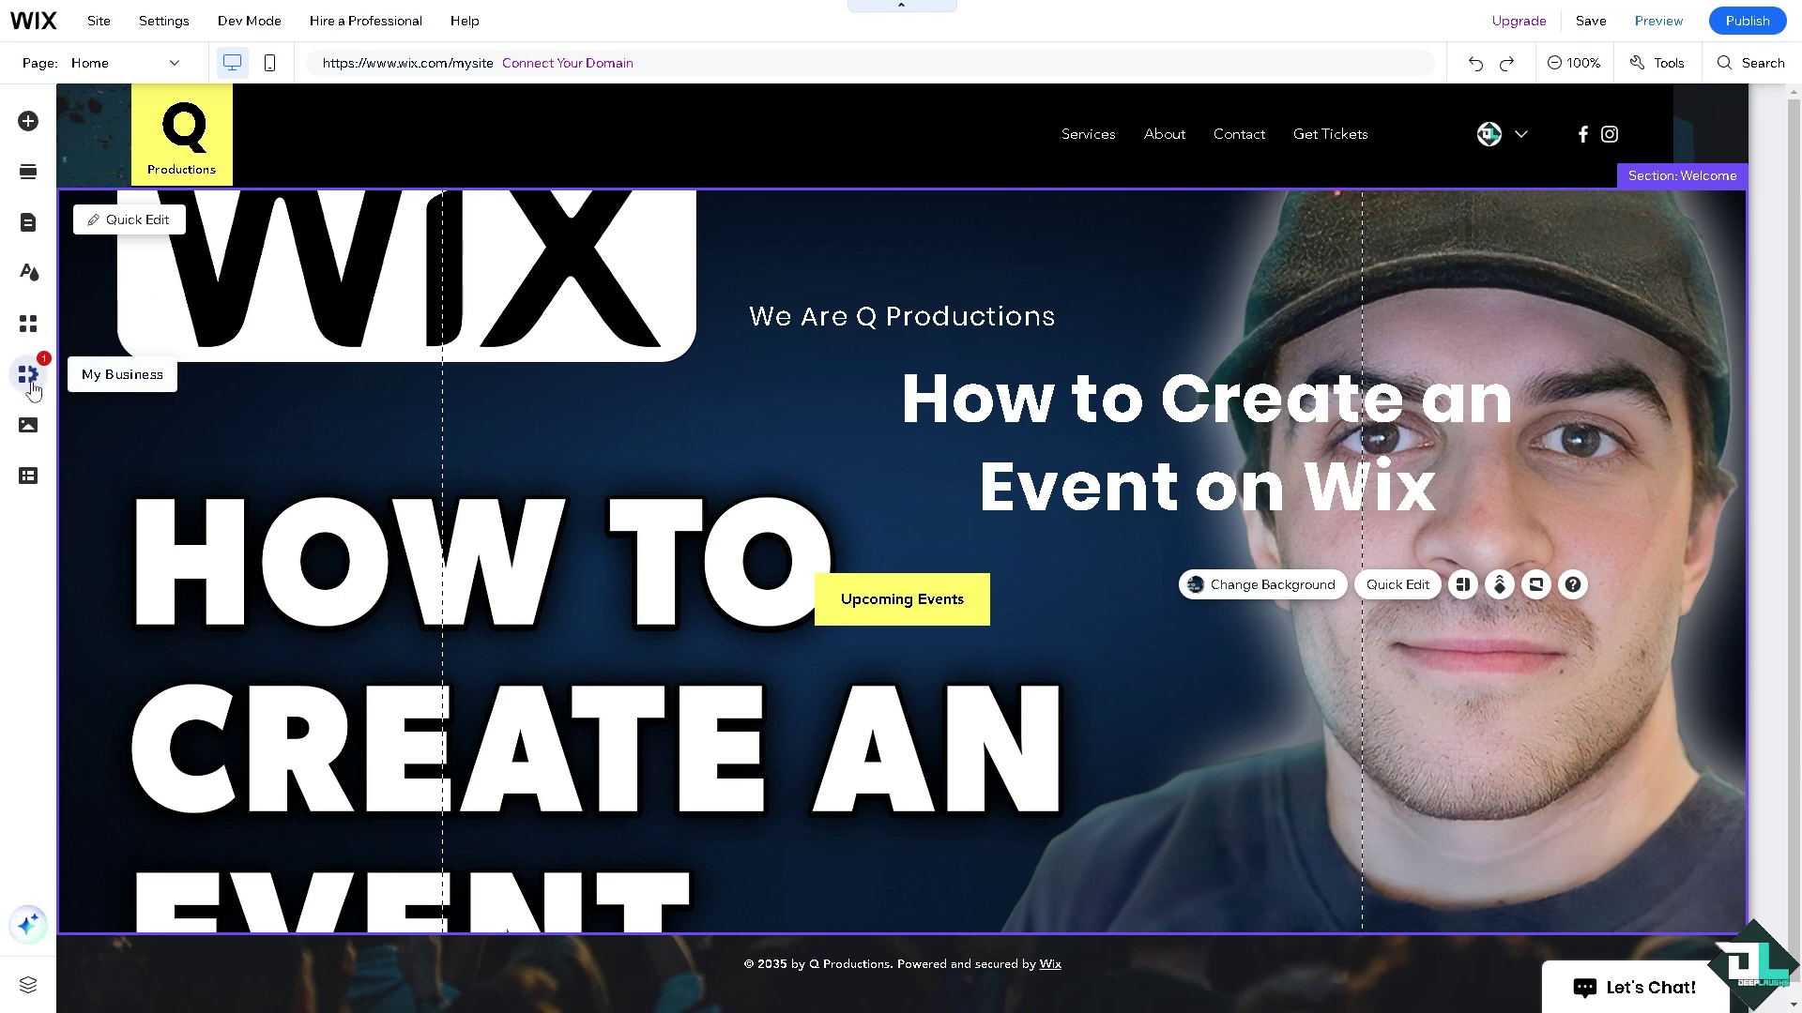
Open the Wix Events & Tickets dashboard for the site and start adding a new event
left_click(29, 376)
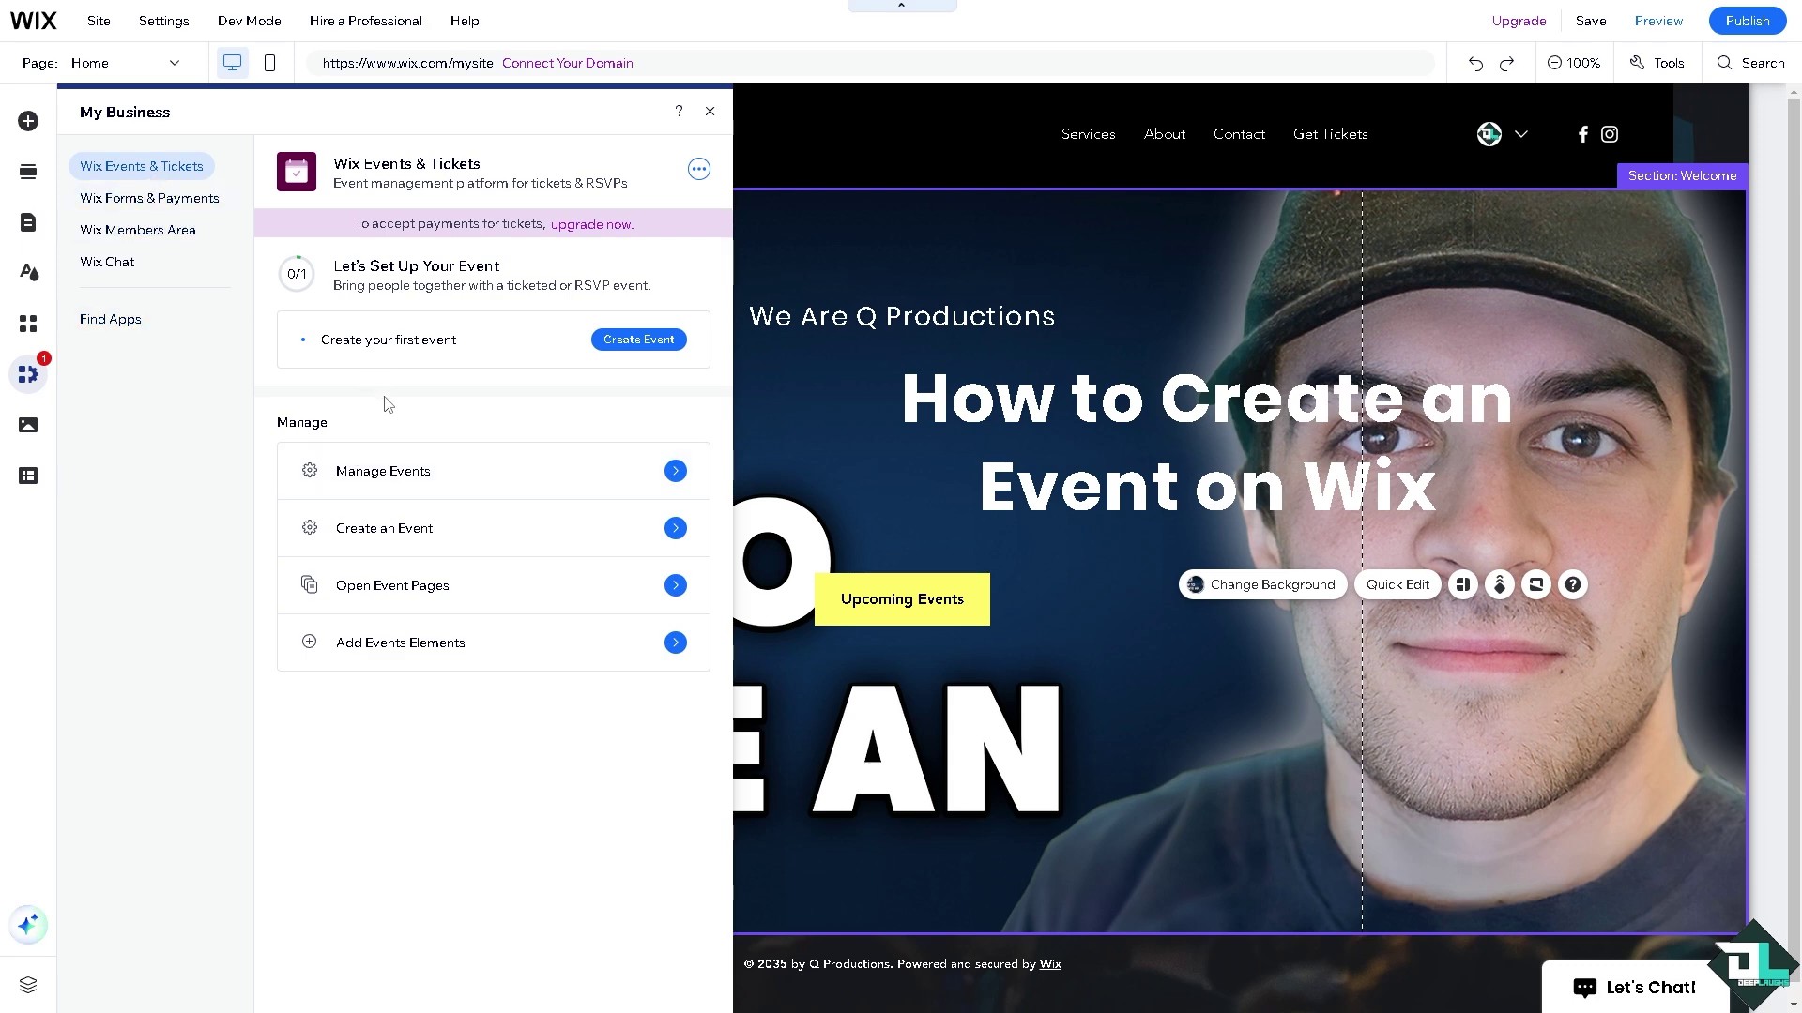
left_click(635, 346)
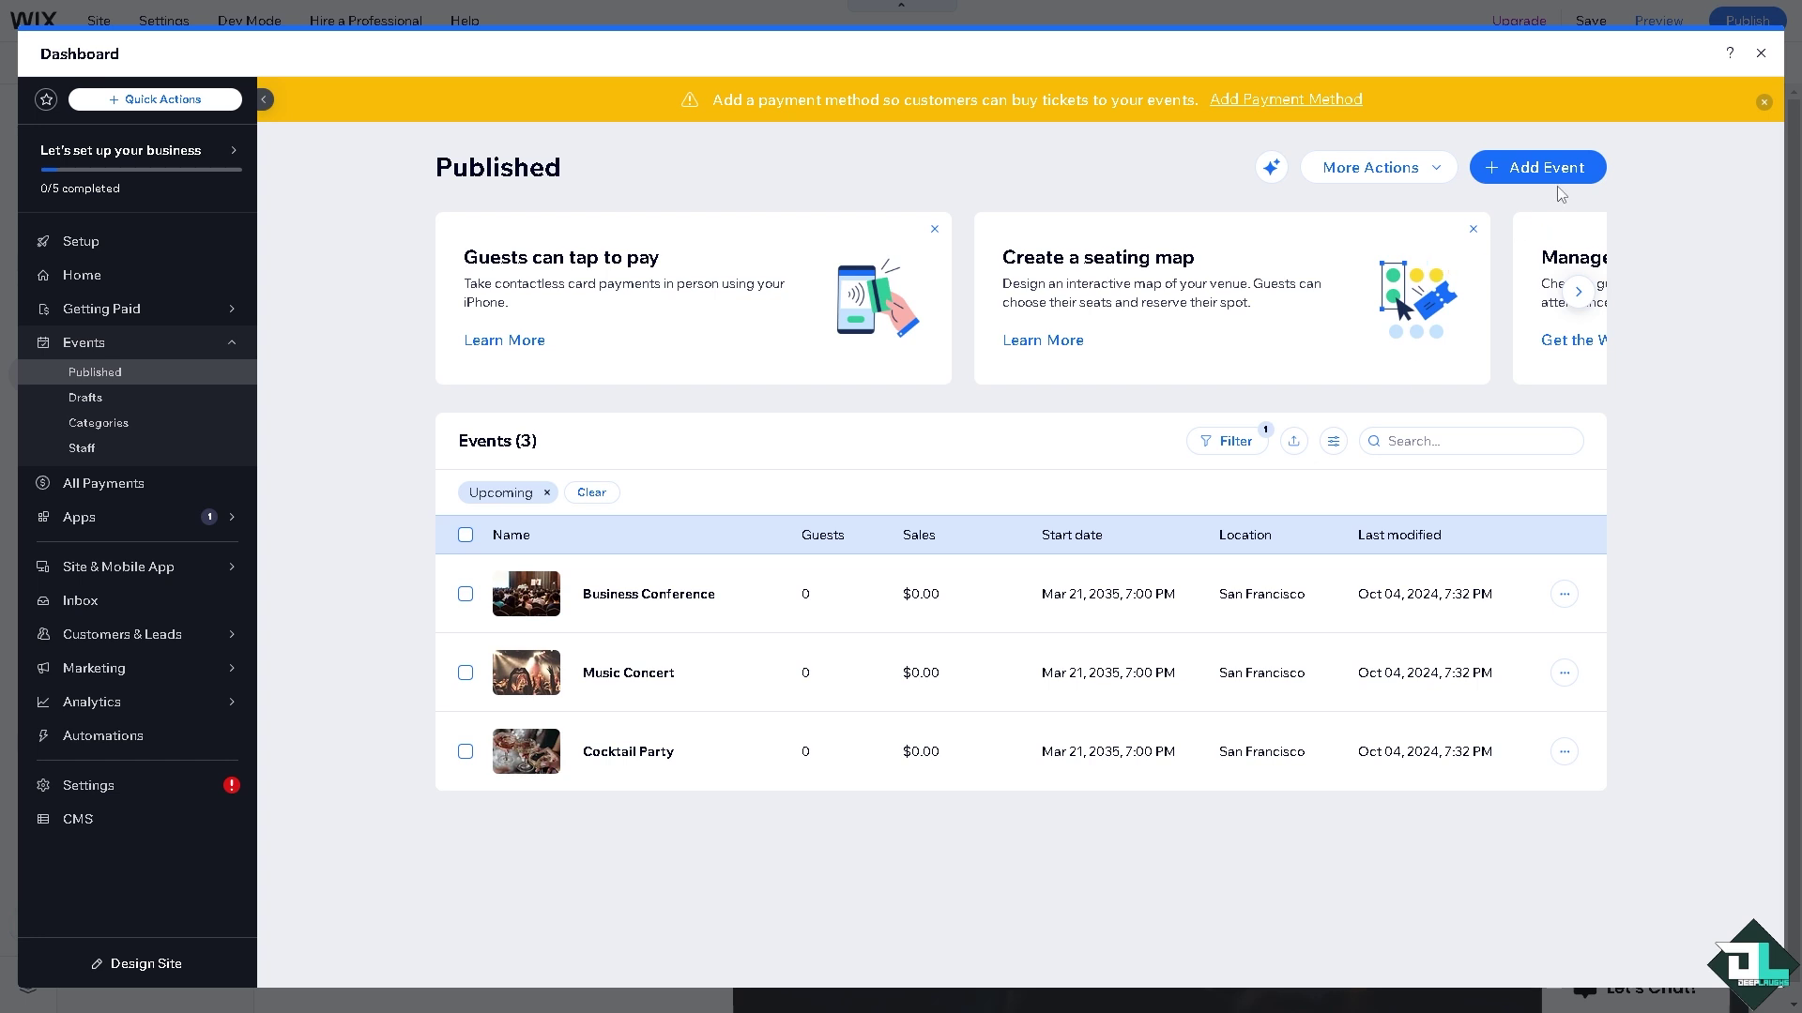
left_click(1521, 175)
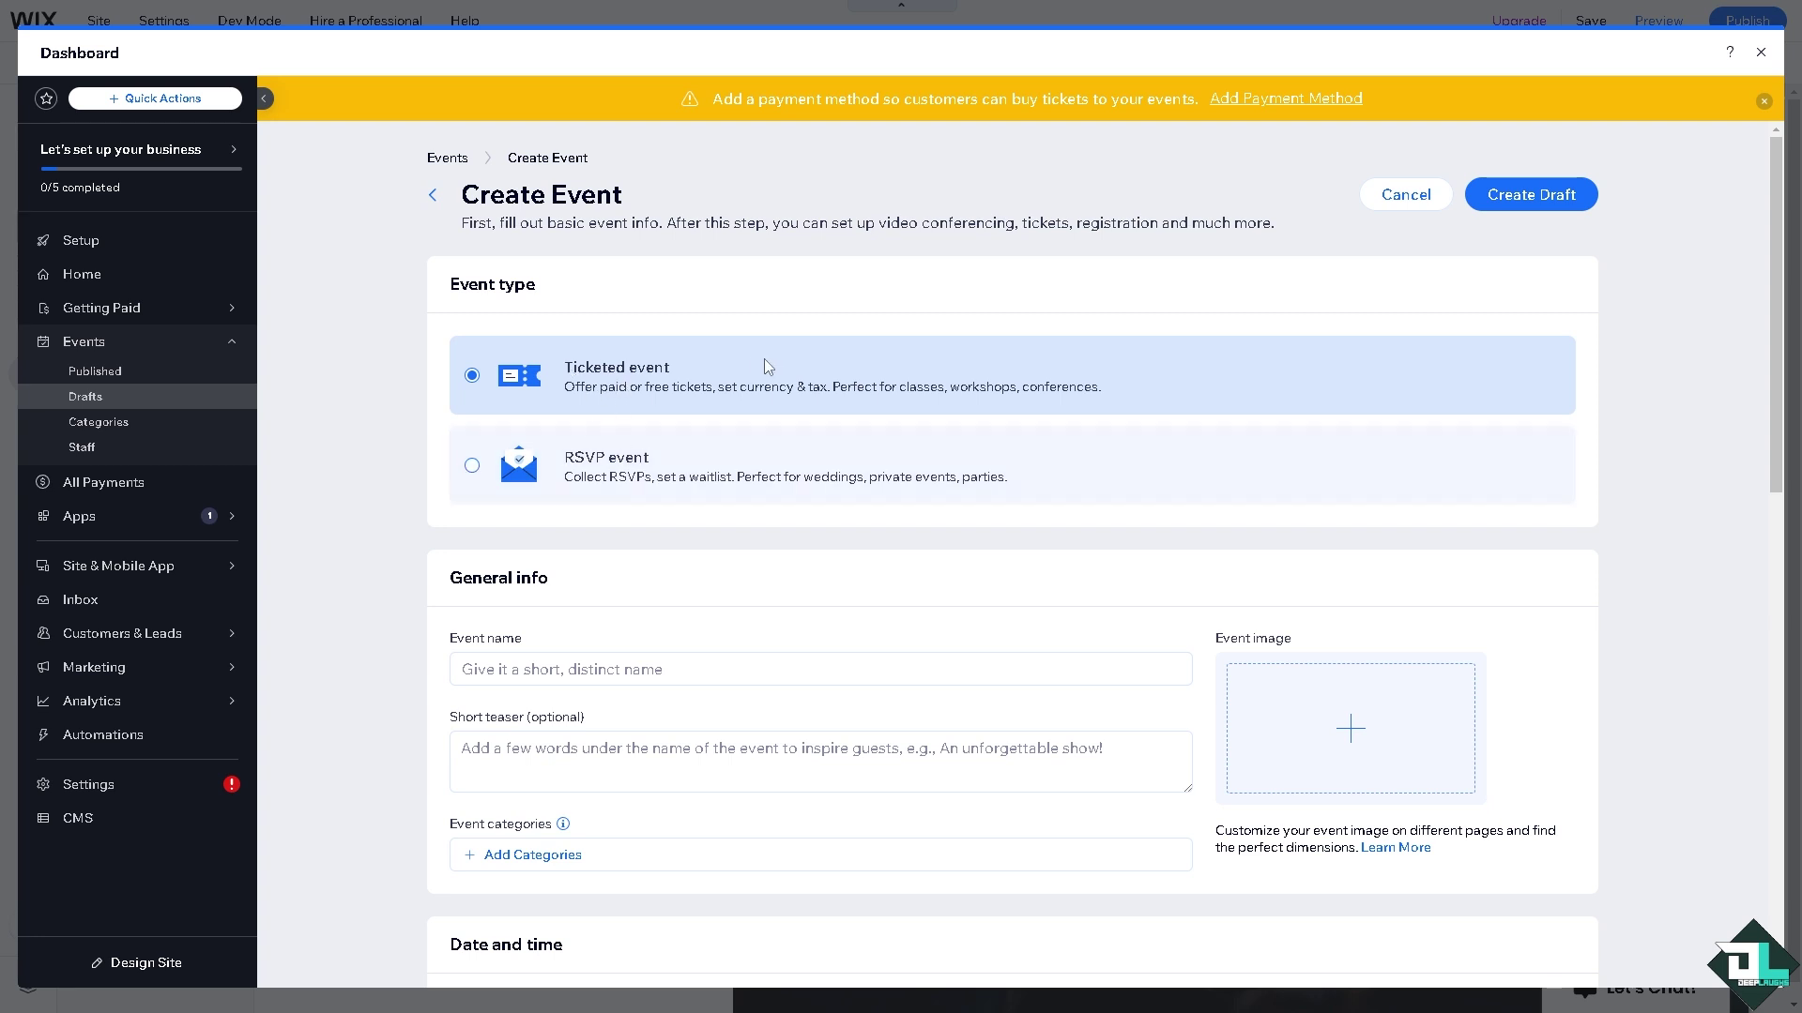
Name the event "Deep Laughs" and enter the short teaser "How to Create an Event on Wix"
scroll(576, 647, "down", 1)
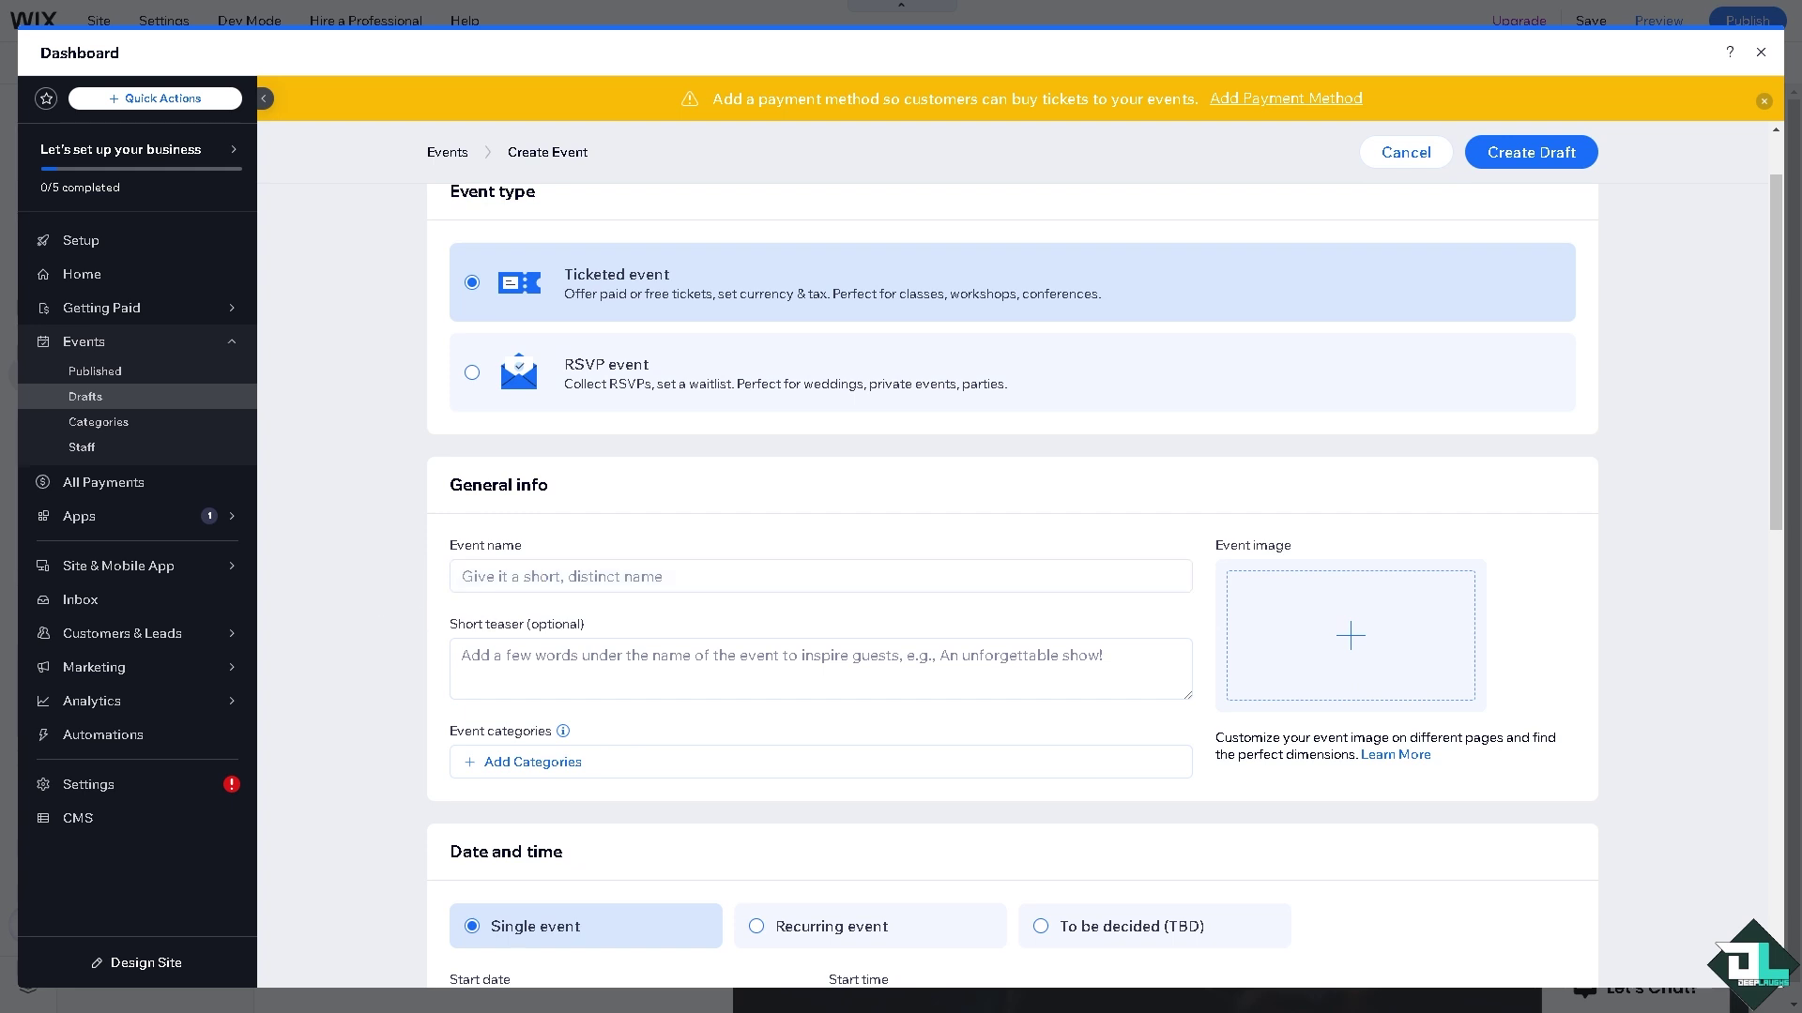
left_click(350, 591)
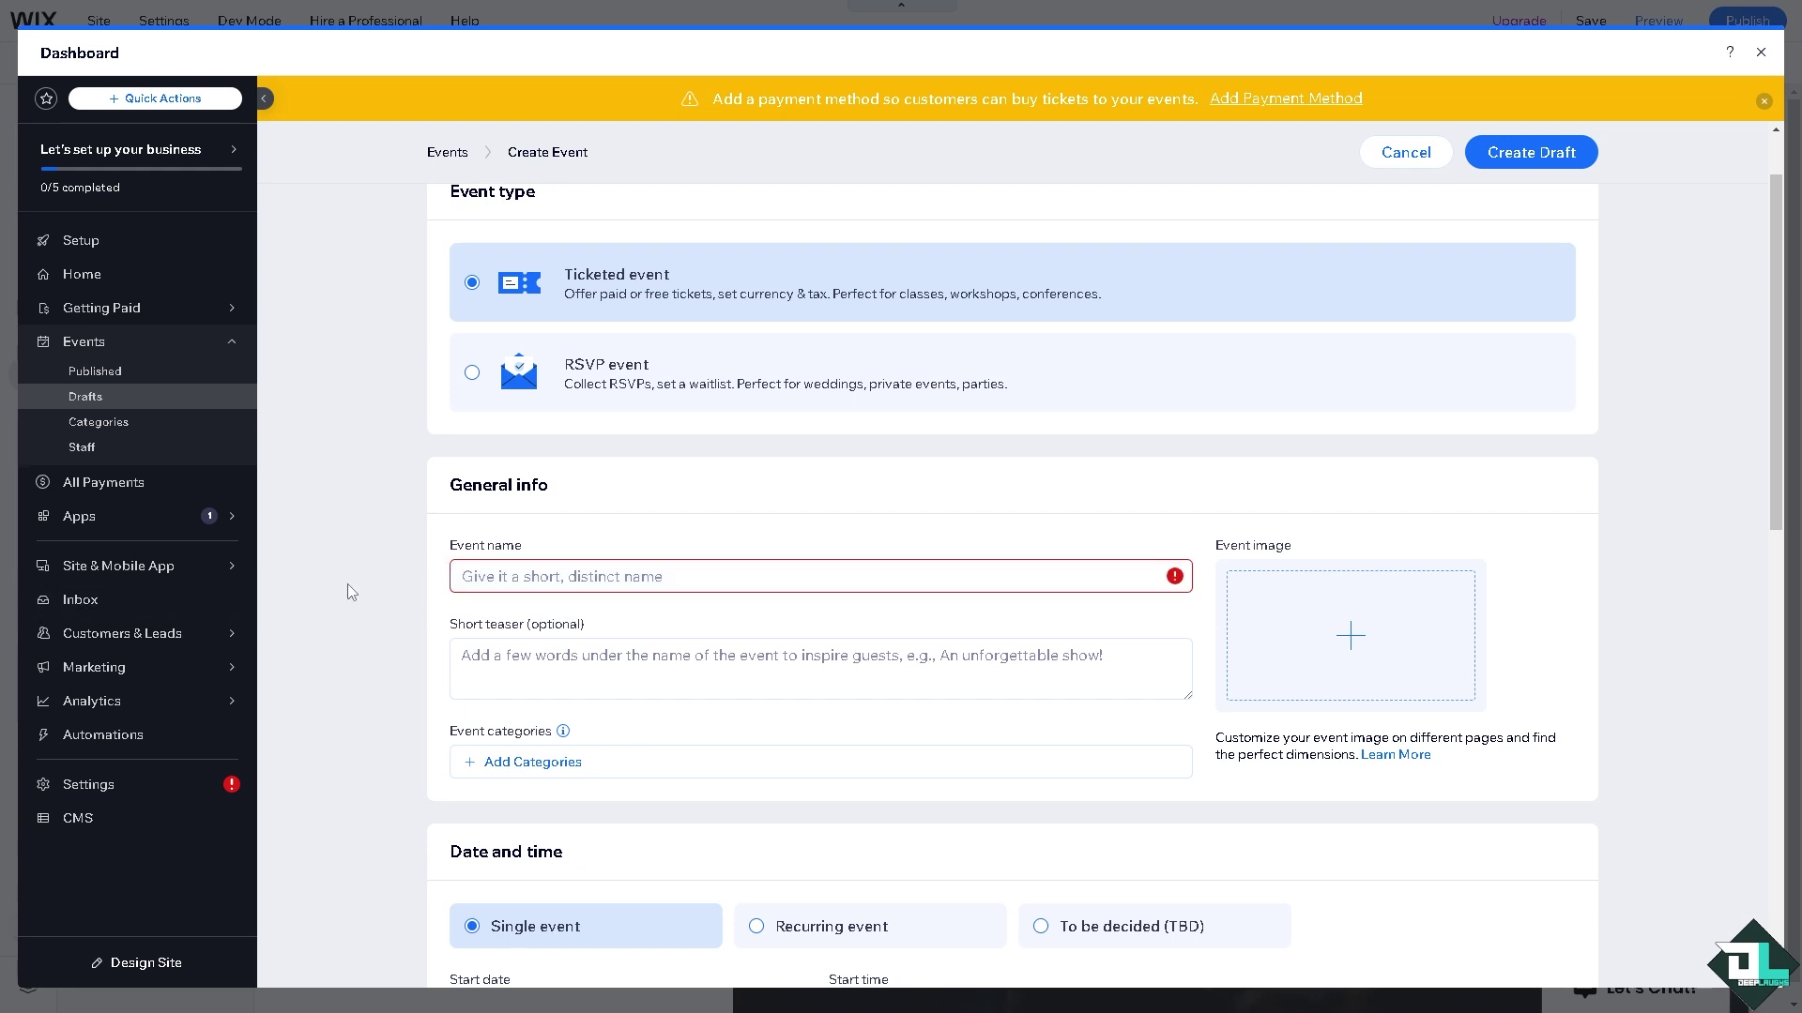
left_click(499, 580)
type("Deep Laughs")
left_click(584, 624)
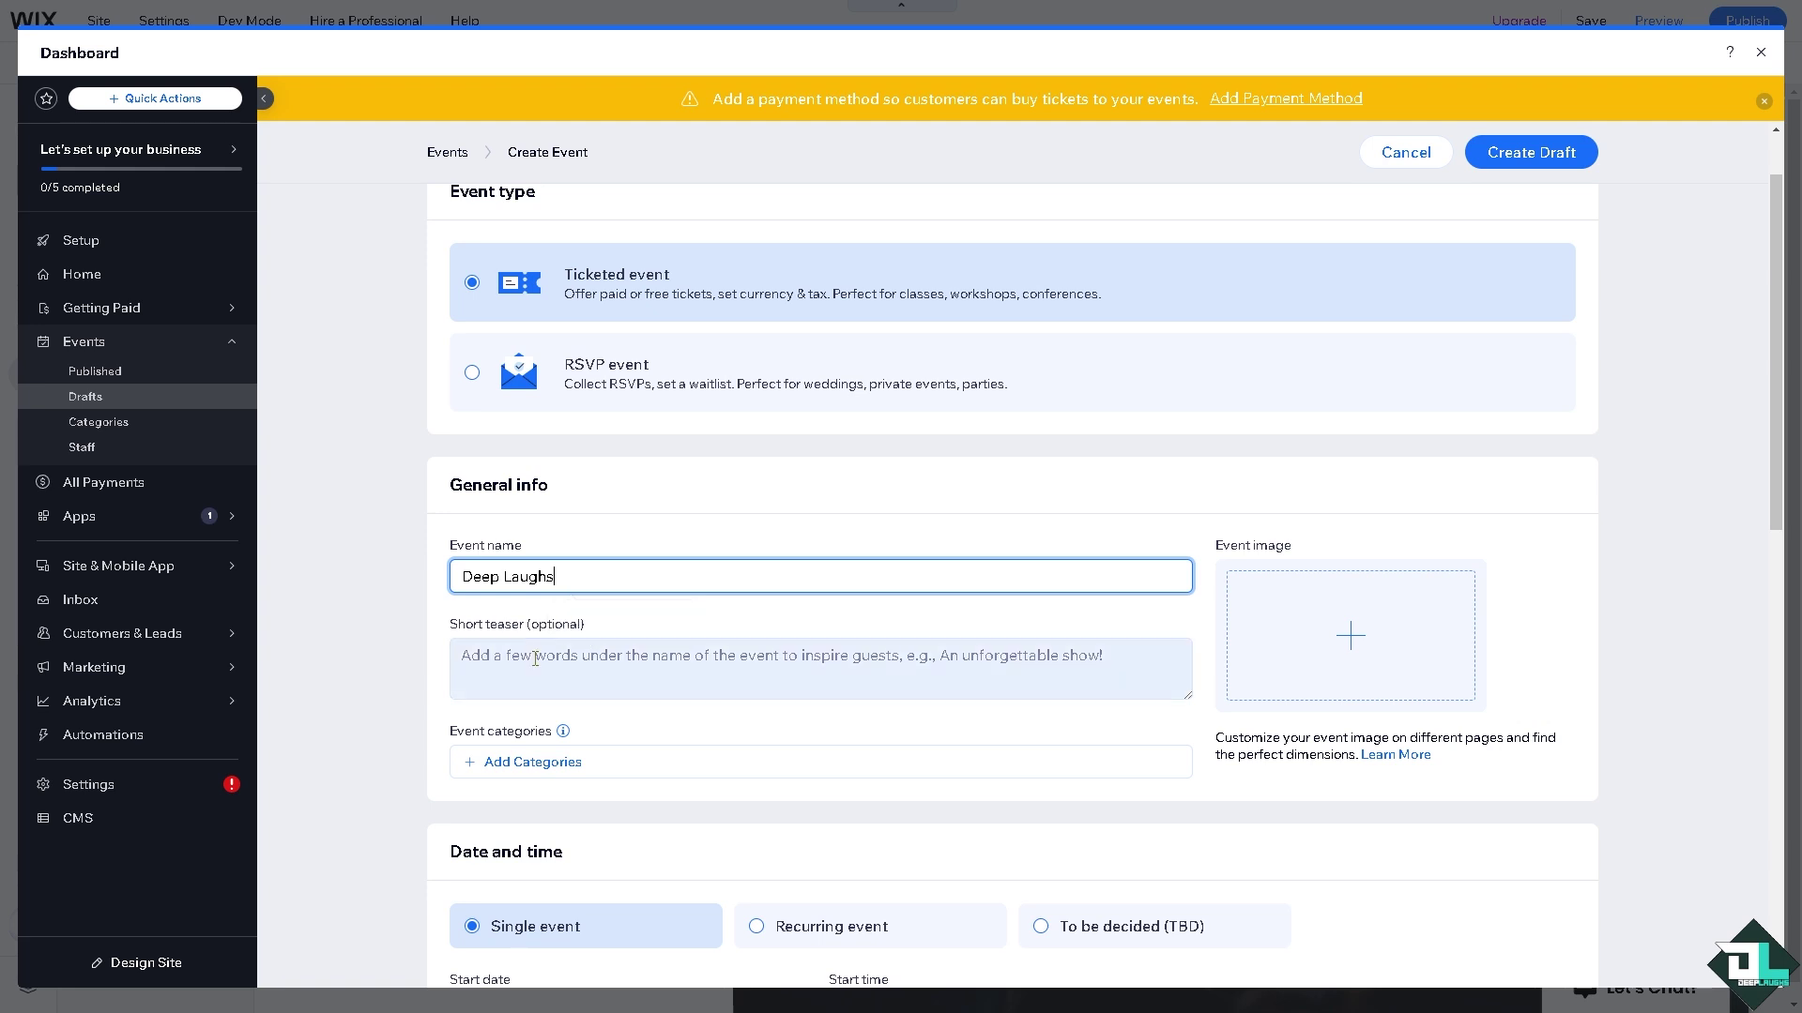
left_click(525, 671)
type("How to Create an Event on Wix")
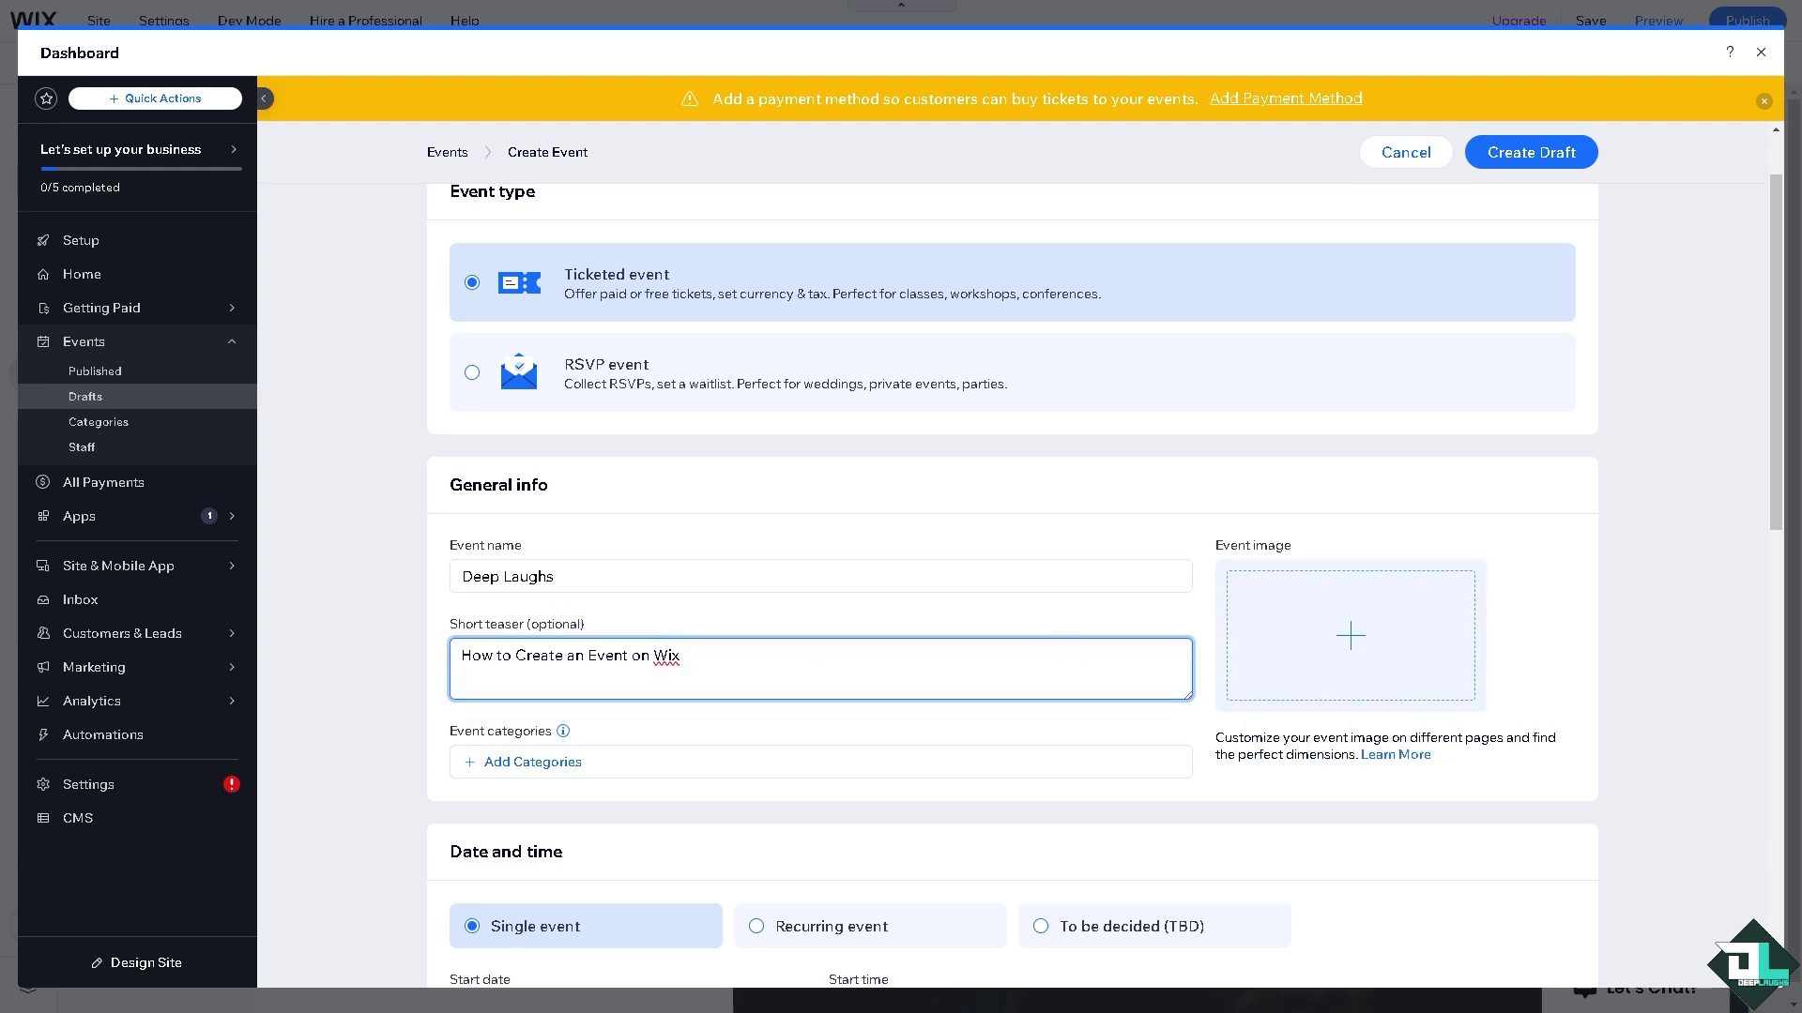
Set the event image to the "how to create an event on wix.png" picture from the site files
left_click(1287, 672)
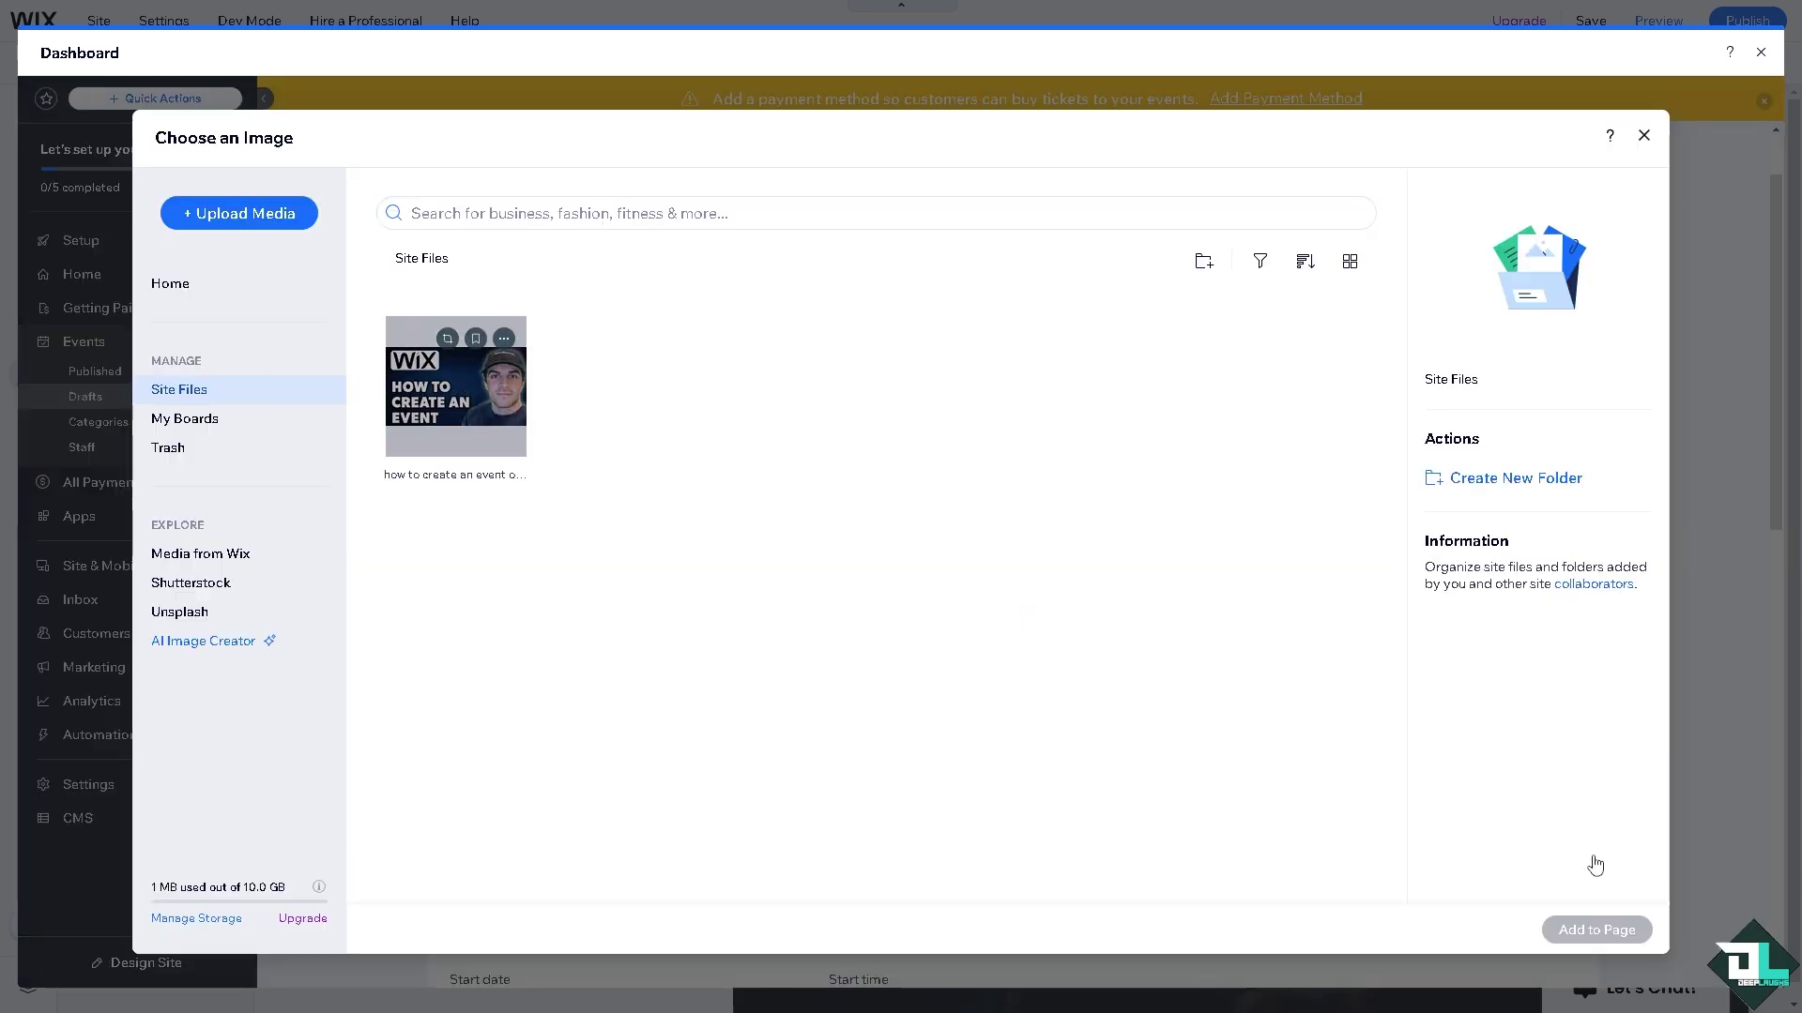
left_click(1584, 931)
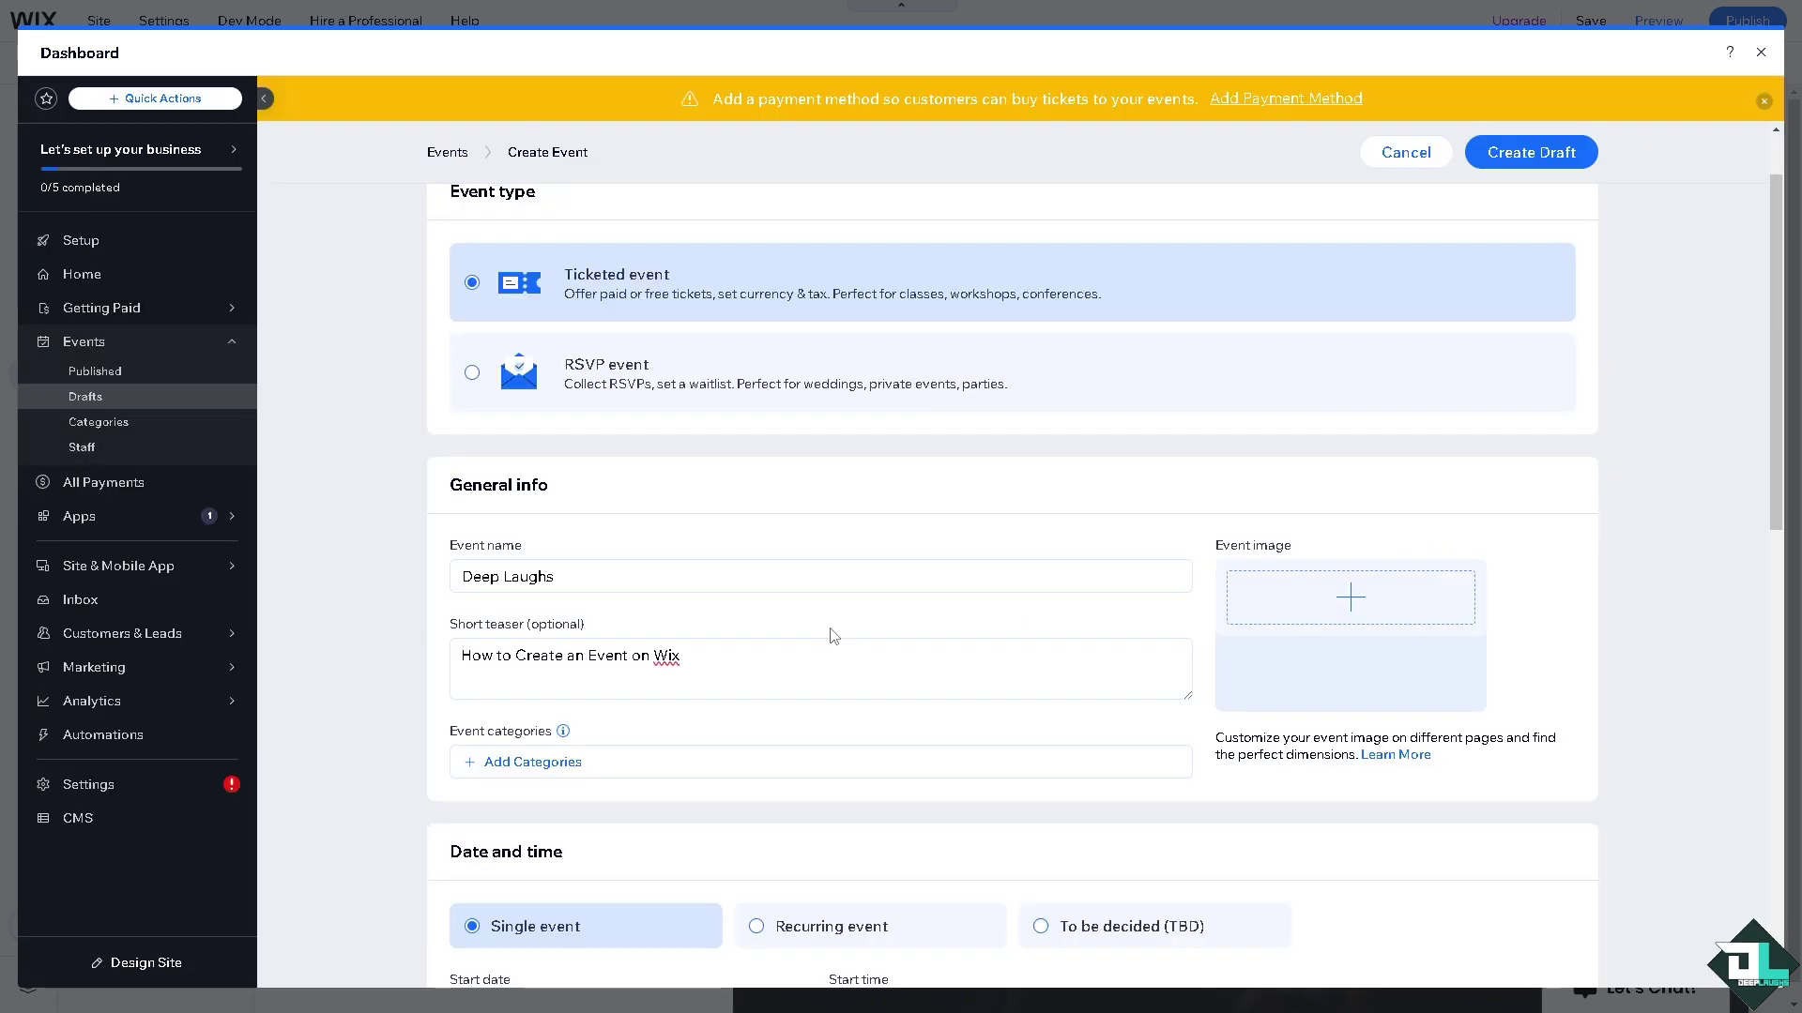
Try to add an event category named "How to Create an Event on Wix" to the event
left_click(527, 763)
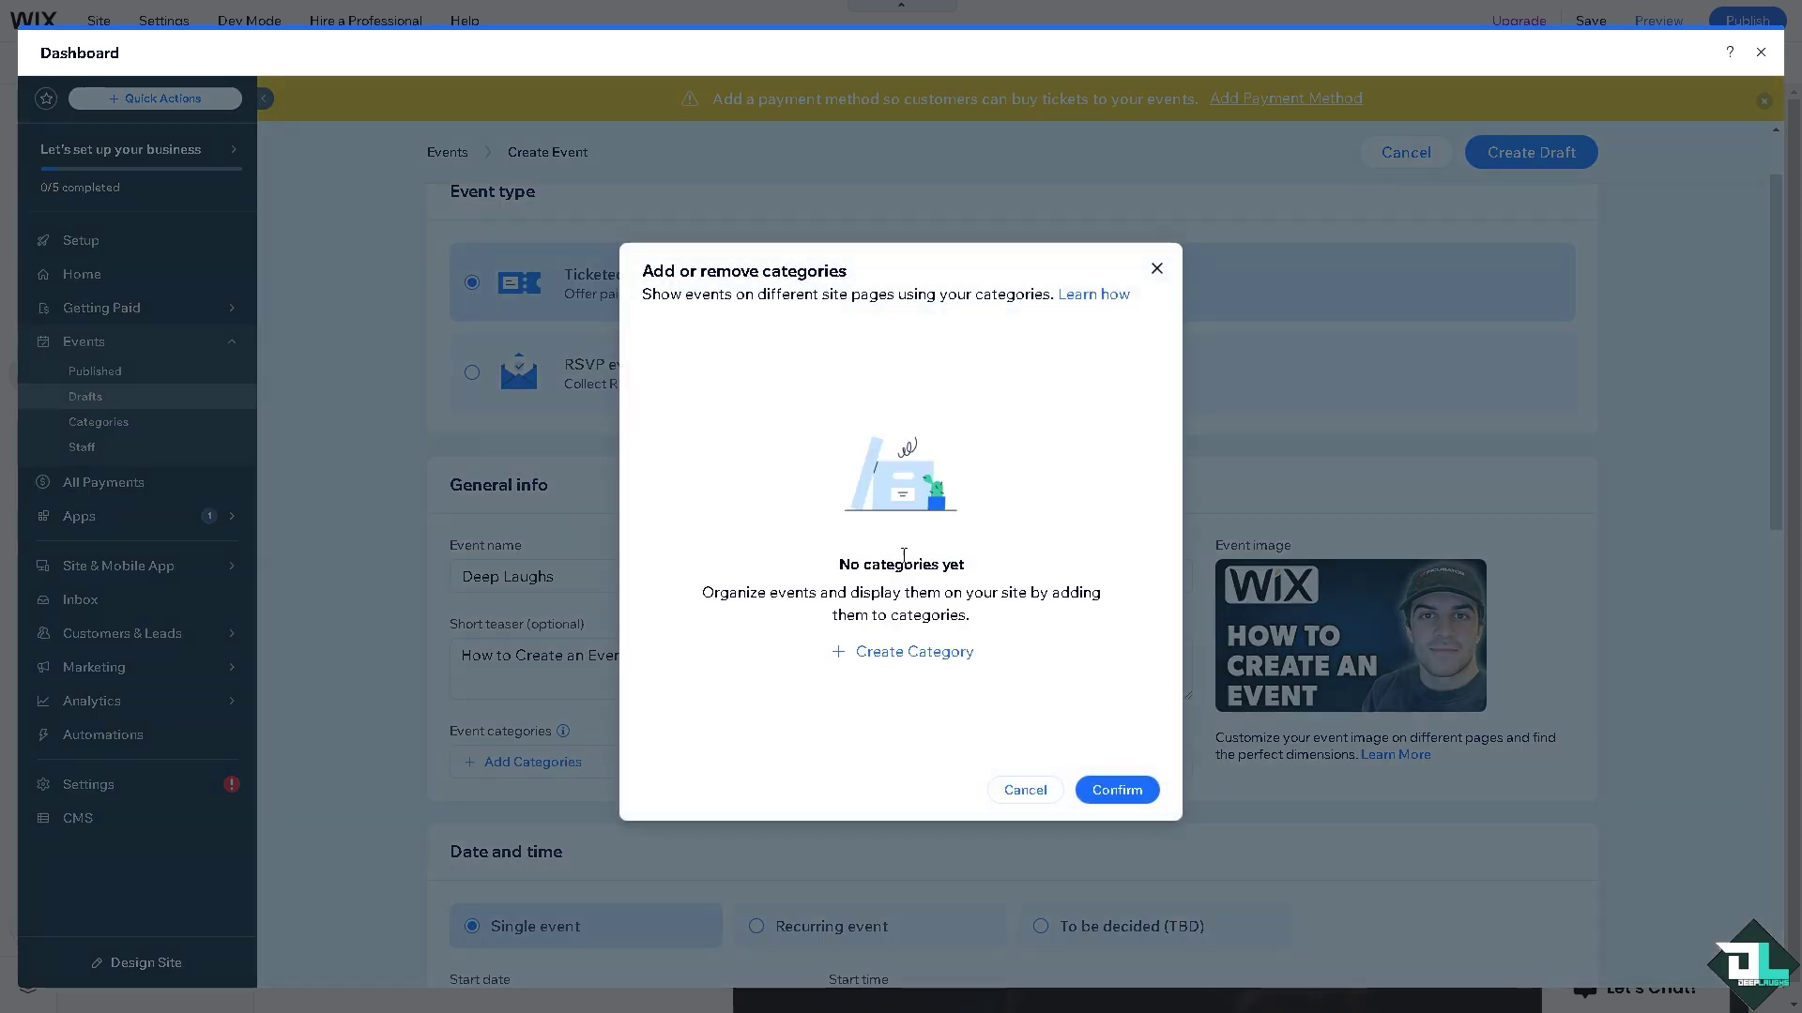
left_click(931, 653)
type("How to Create an Event on Wix")
left_click(1116, 789)
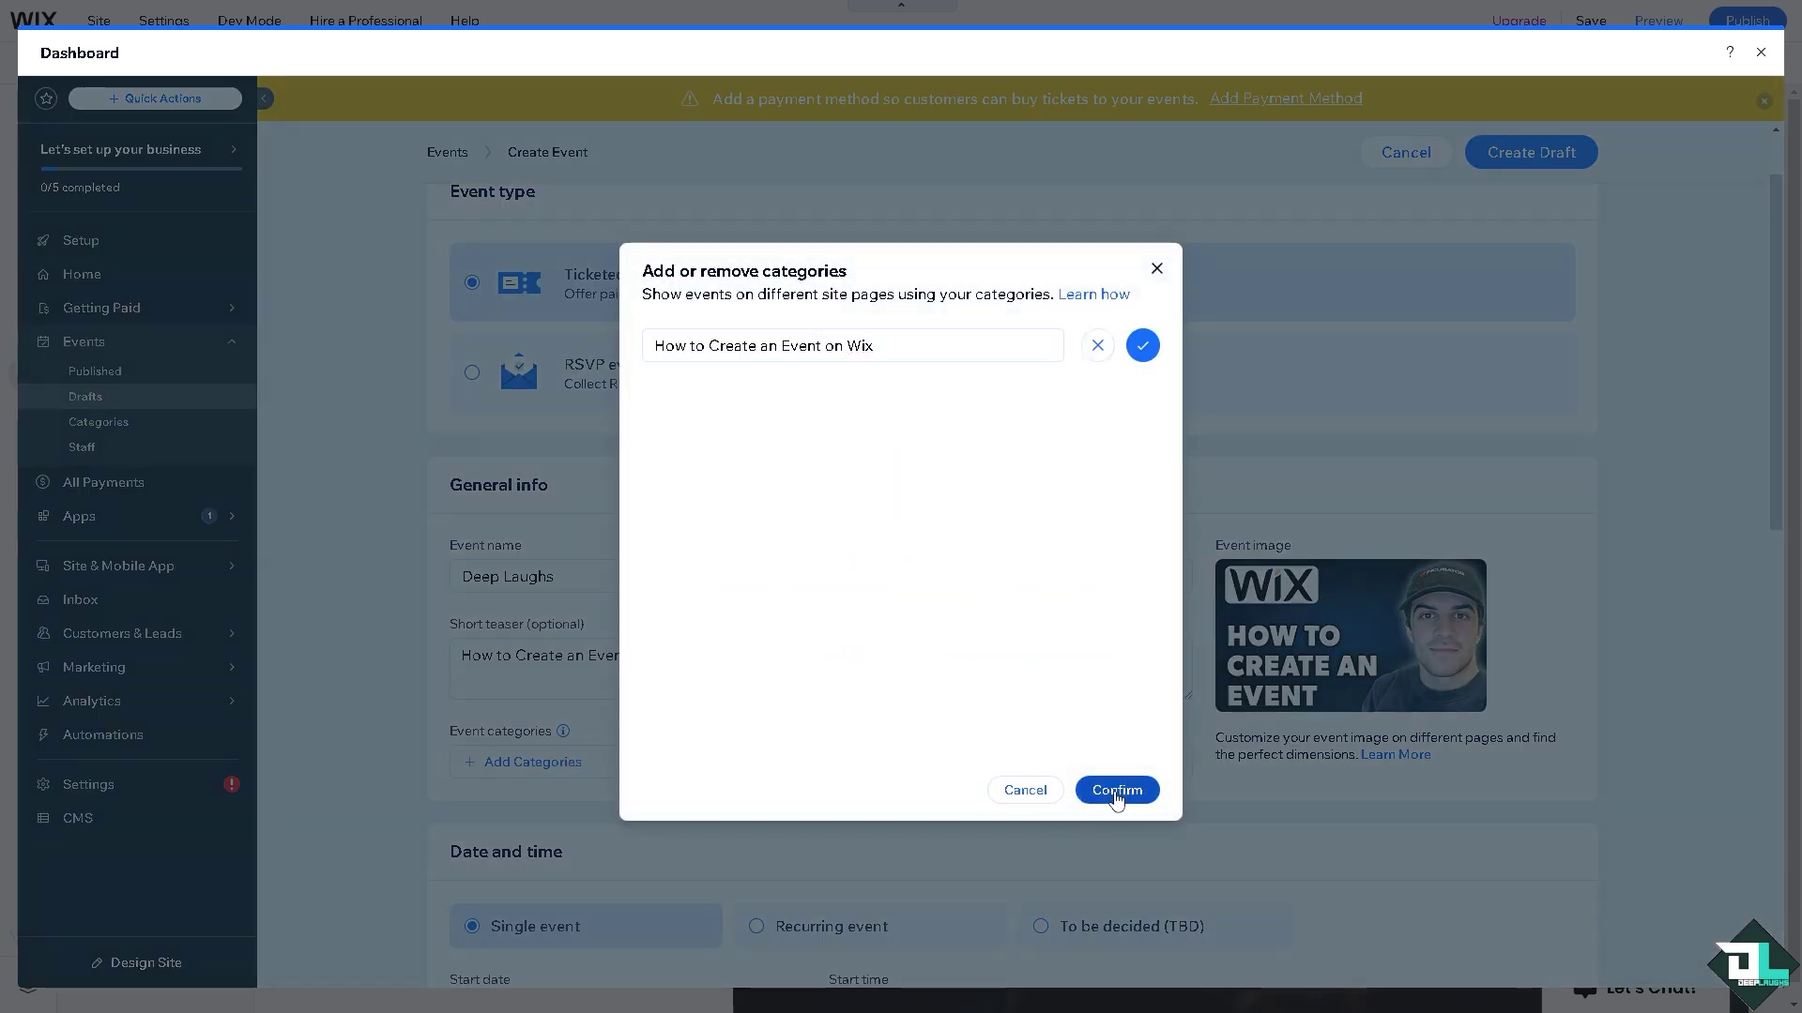
Set both the event's date and time and its location to "To be decided (TBD)"
scroll(715, 581, "down", 2)
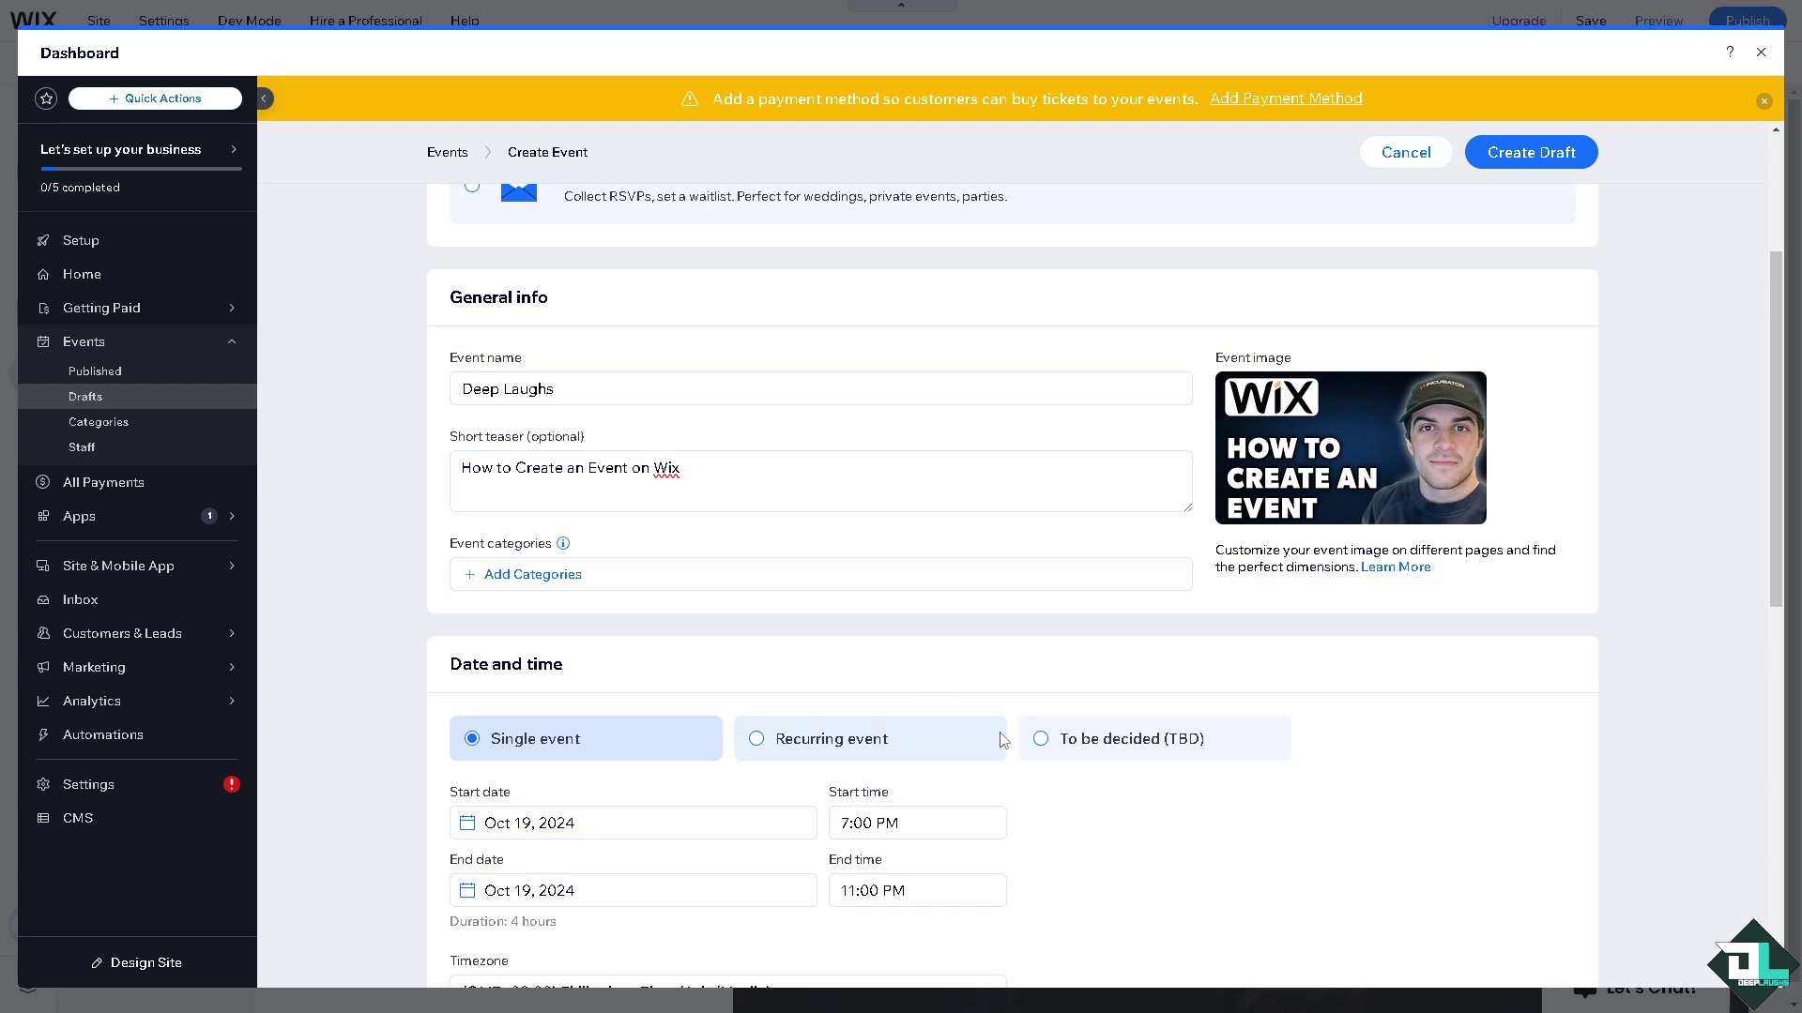
left_click(1044, 740)
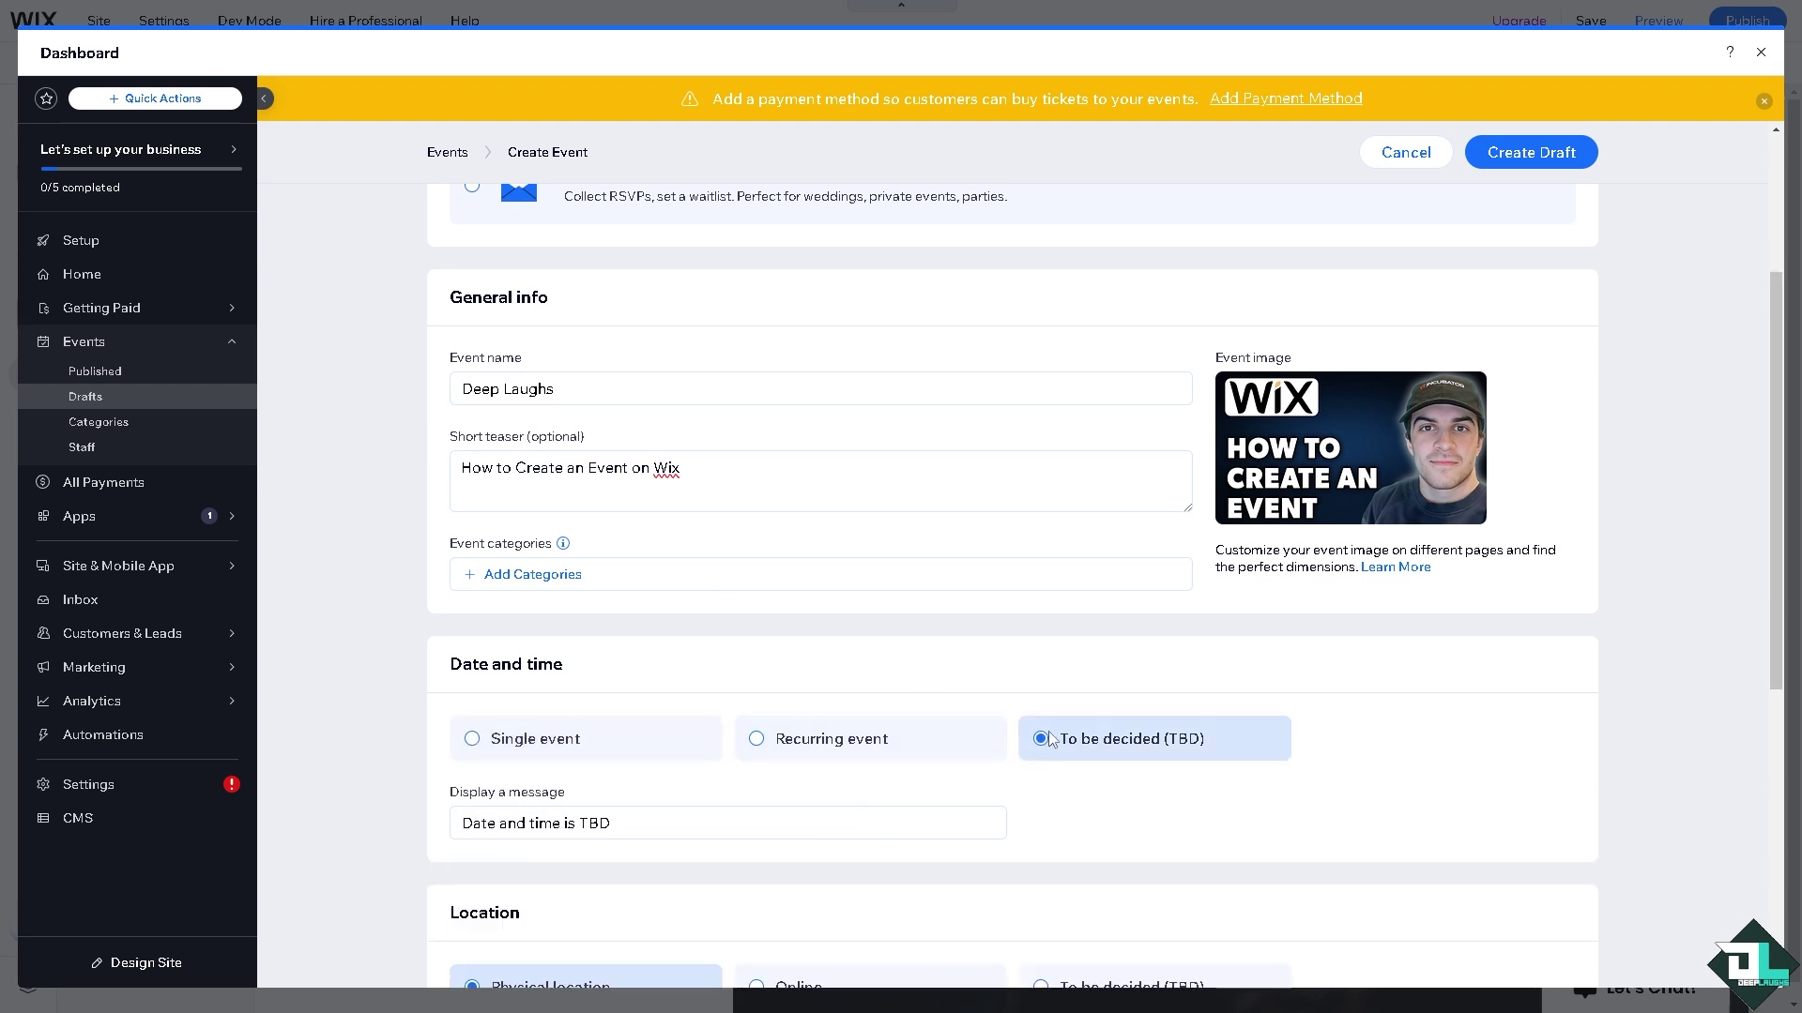
scroll(606, 779, "down", 1)
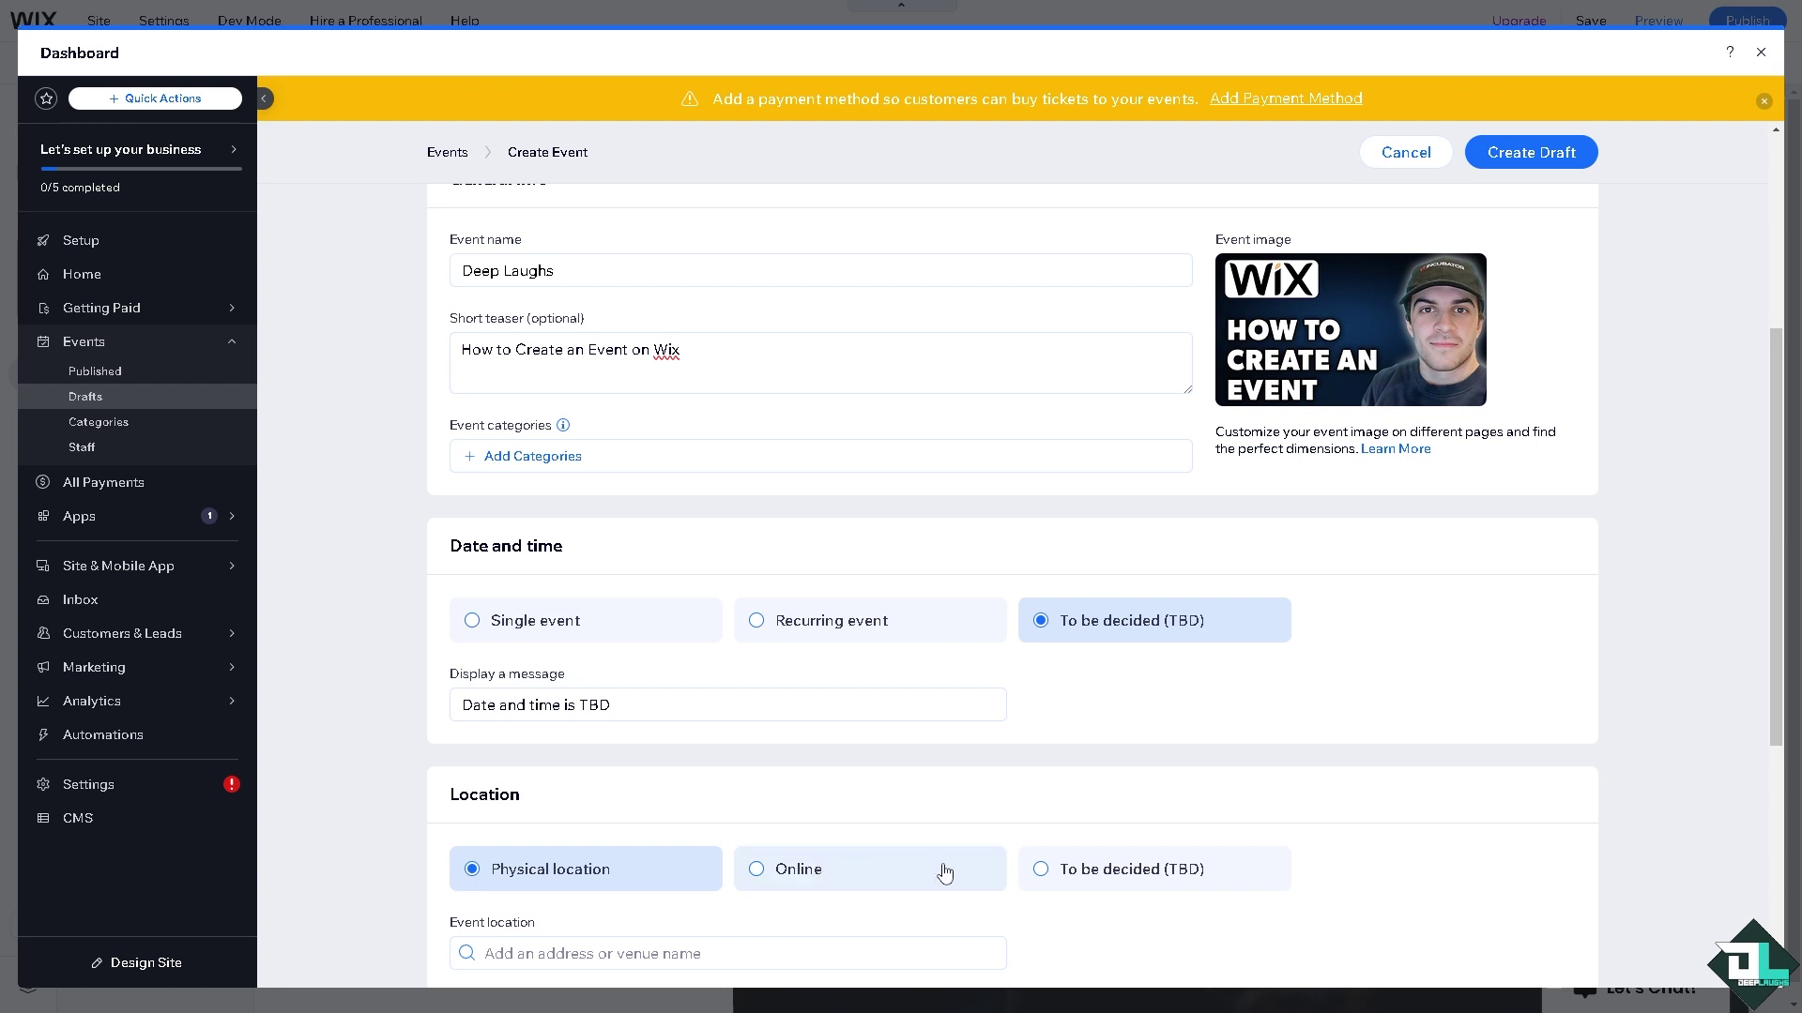
left_click(1049, 873)
Generate the event's About text with AI from the prompt "How to Create an Event on Wix" and insert it
scroll(891, 823, "down", 2)
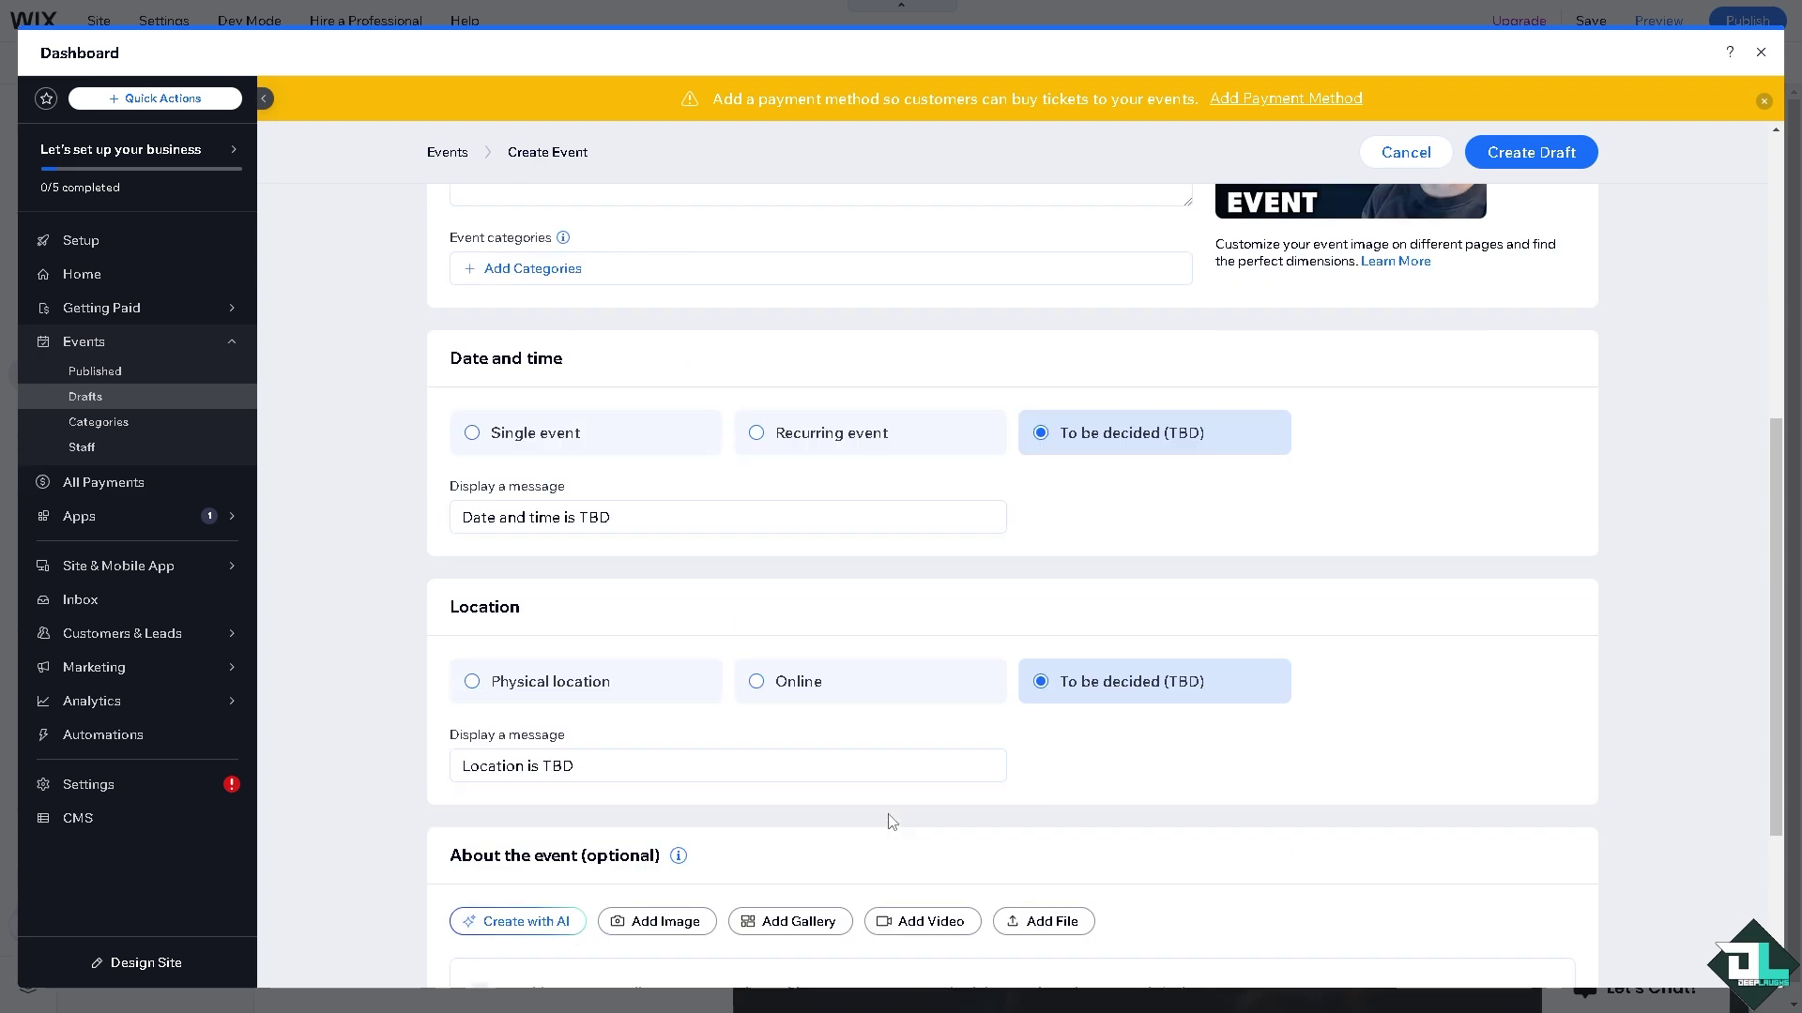
scroll(891, 823, "down", 2)
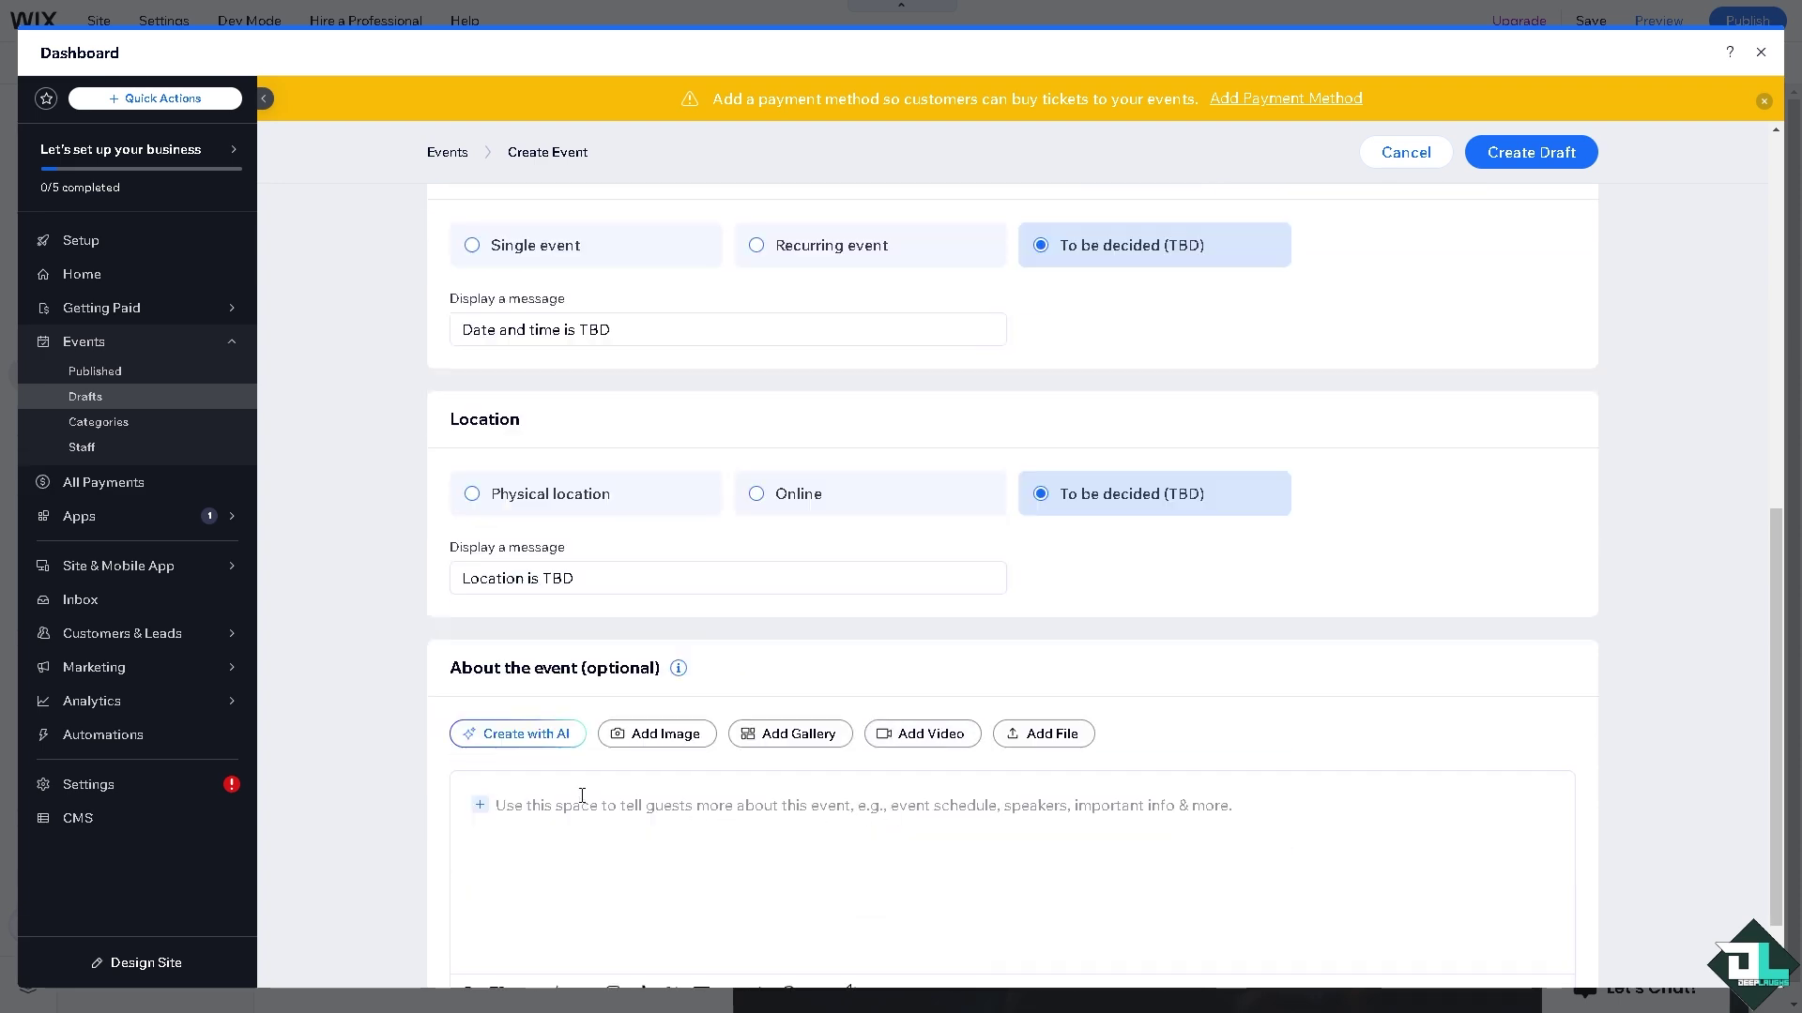
left_click(540, 741)
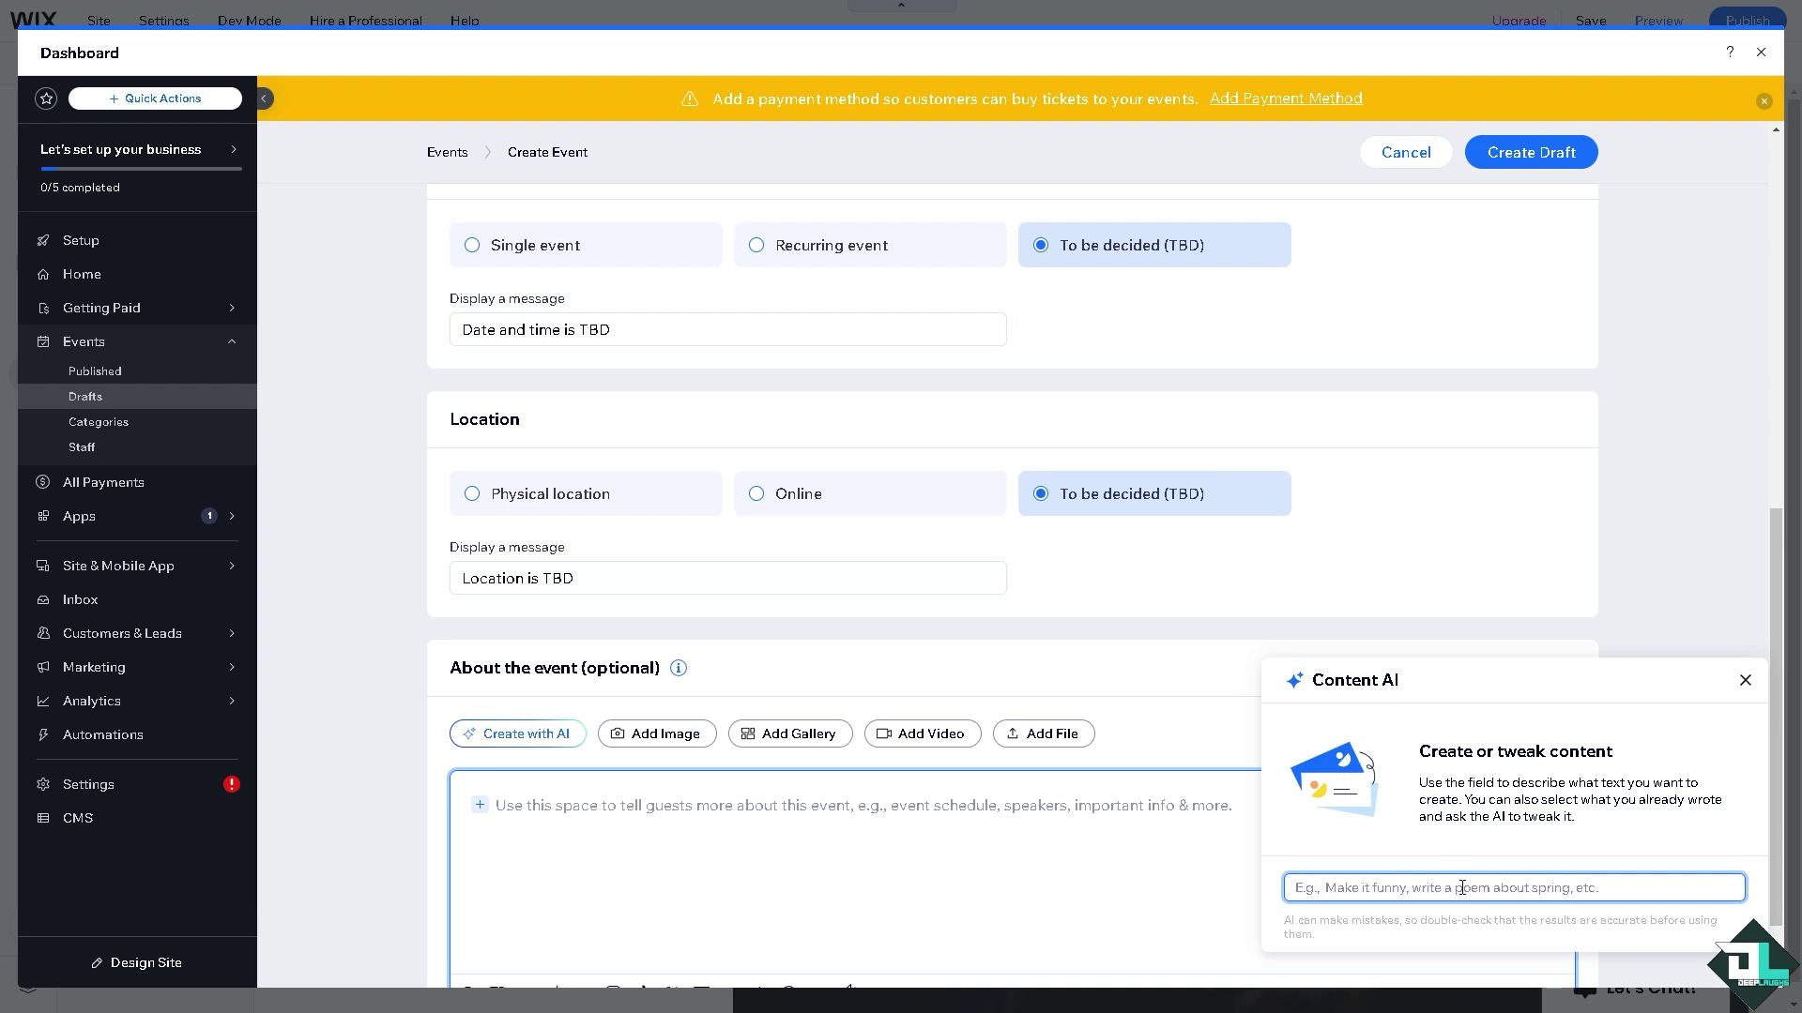
type("How to Create an Event on Wix")
key("Return")
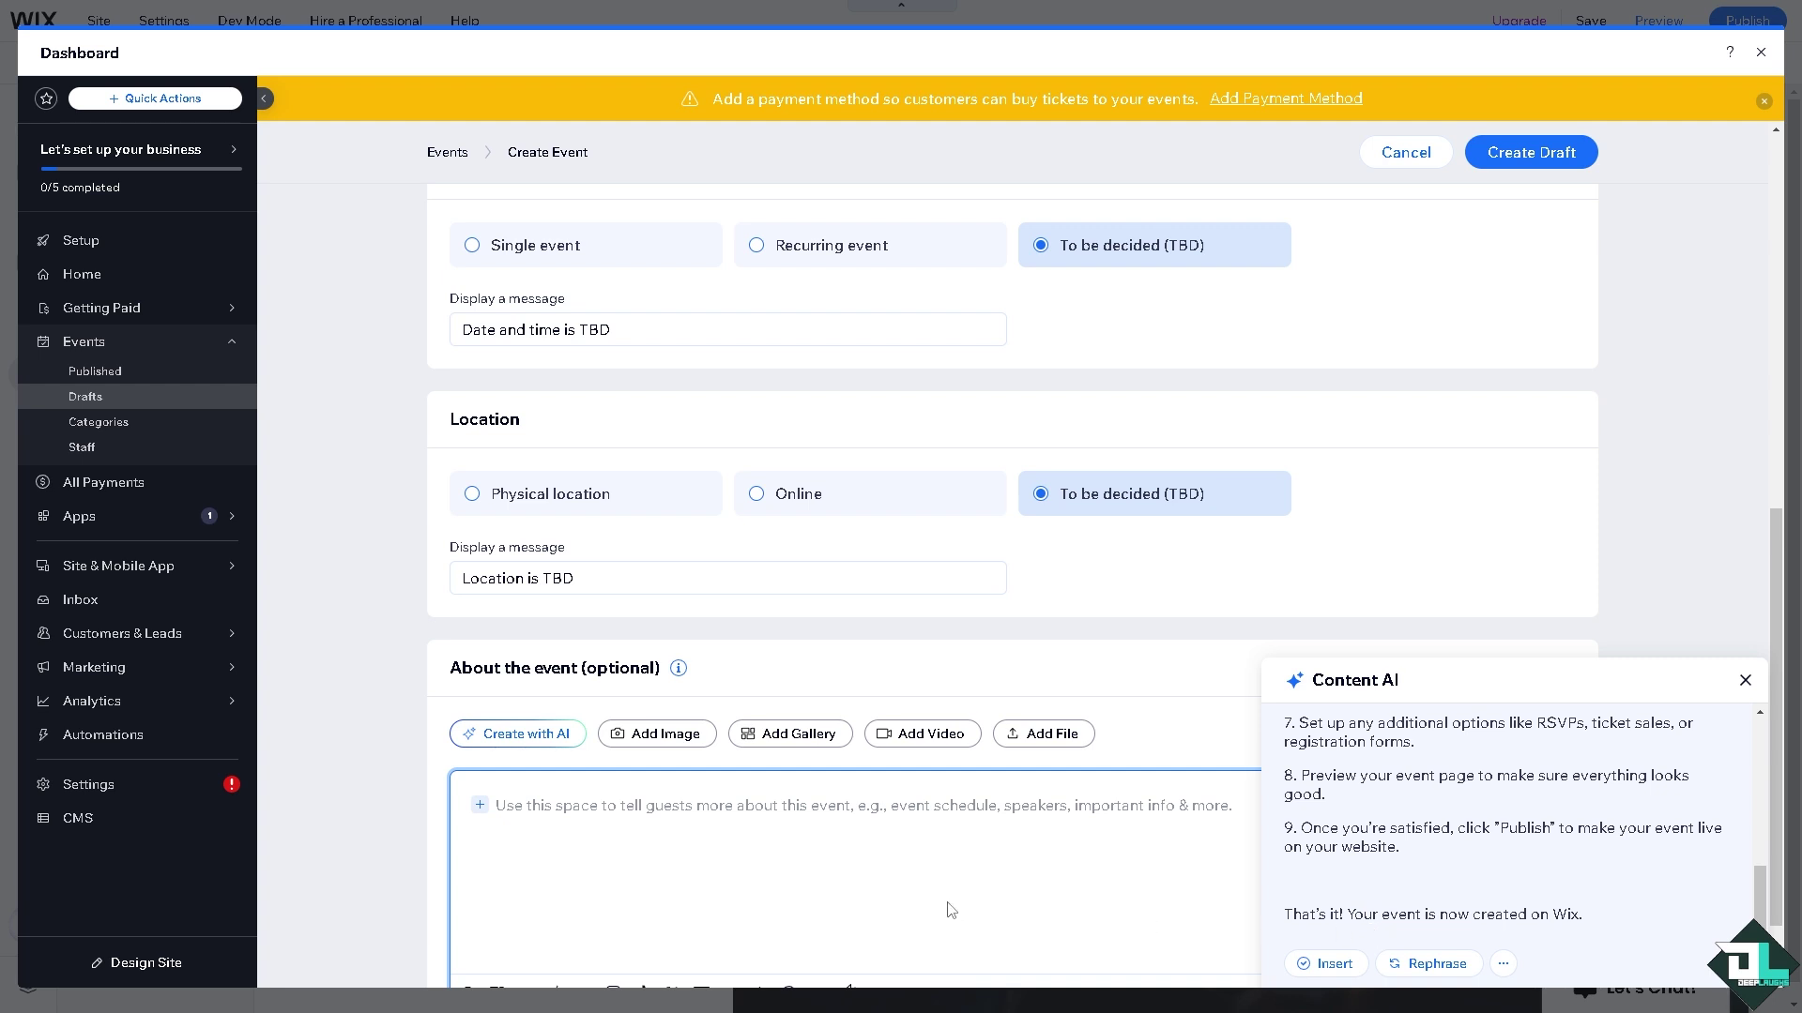
left_click(1324, 963)
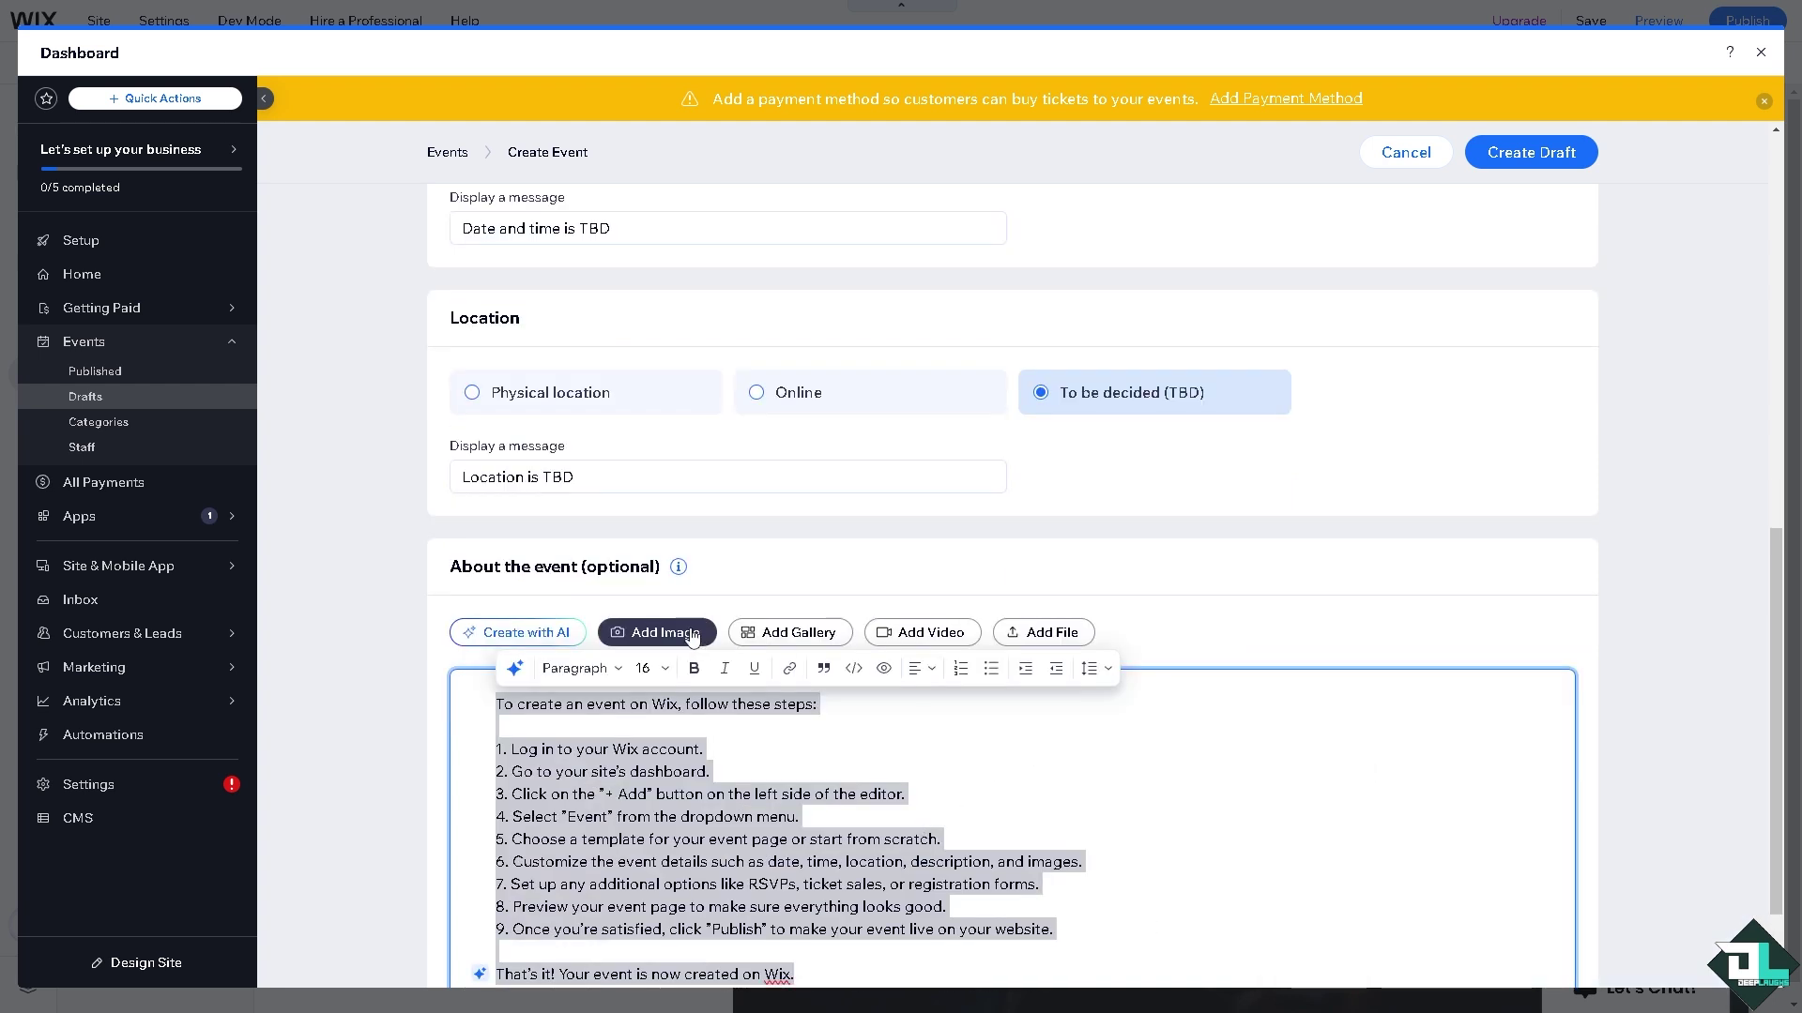
Add the image "how to create an event on wix.png" to the About the event section and create the draft event
left_click(690, 636)
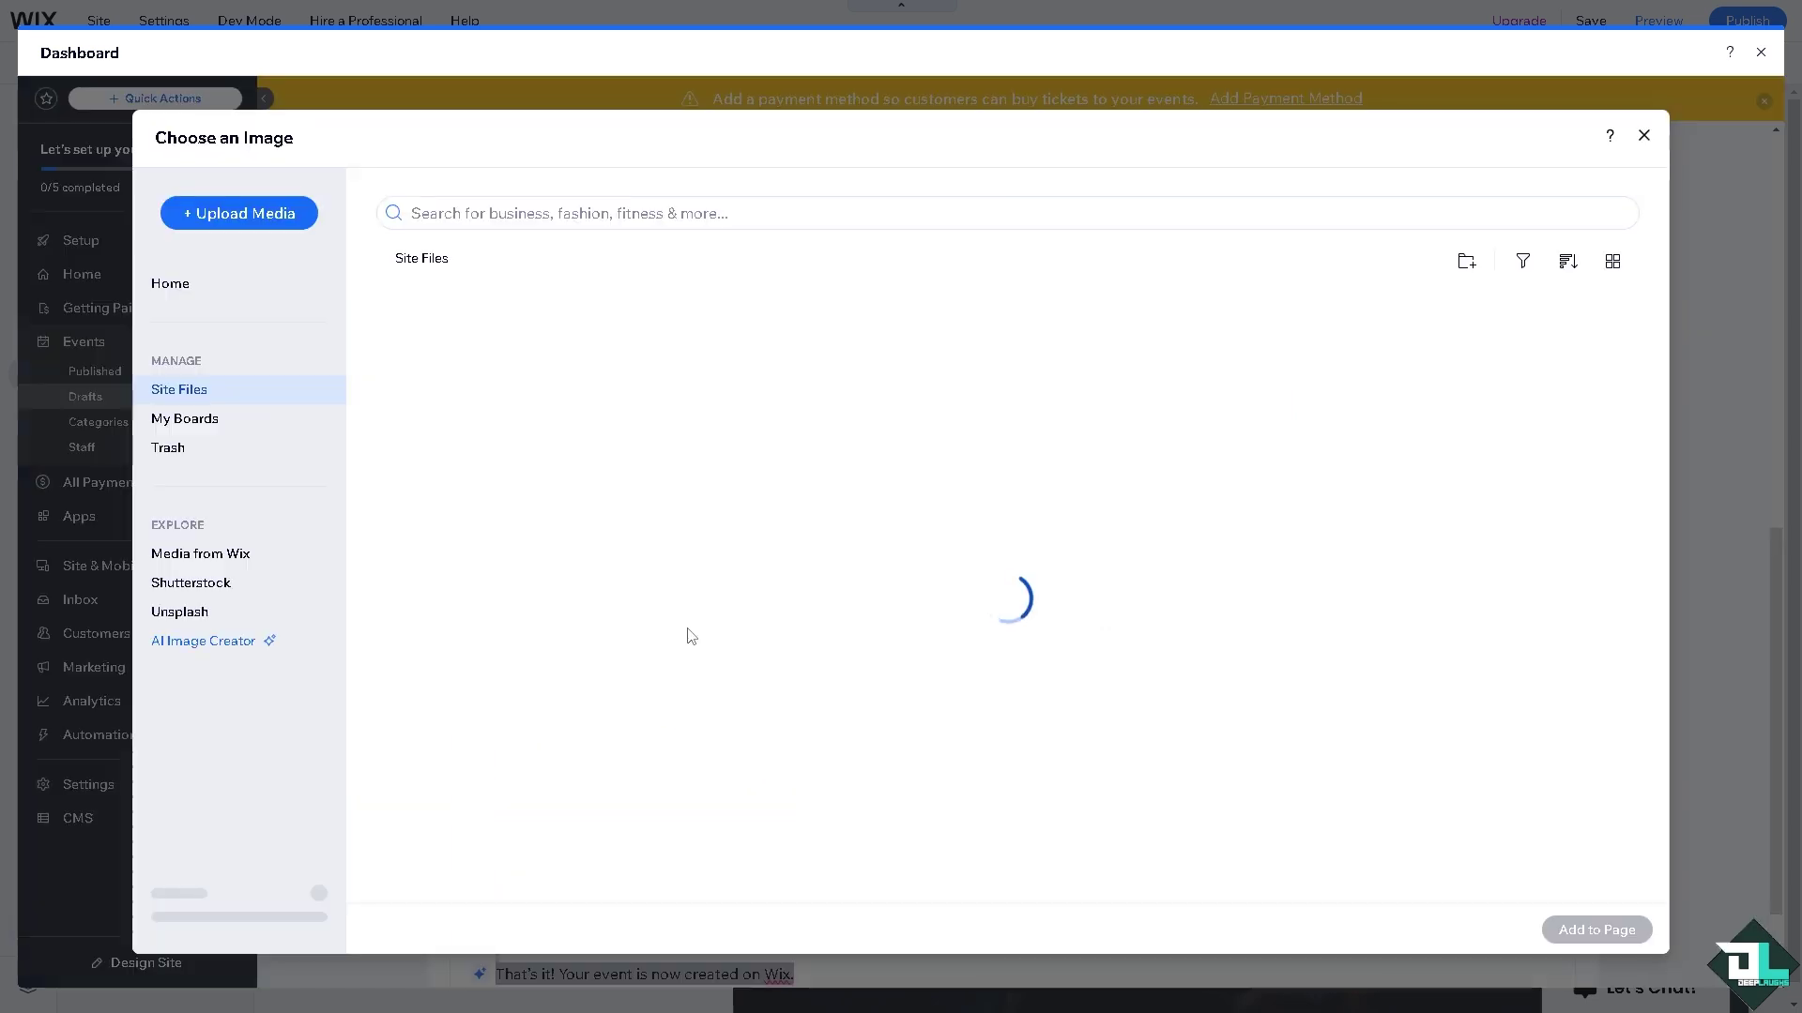
left_click(455, 386)
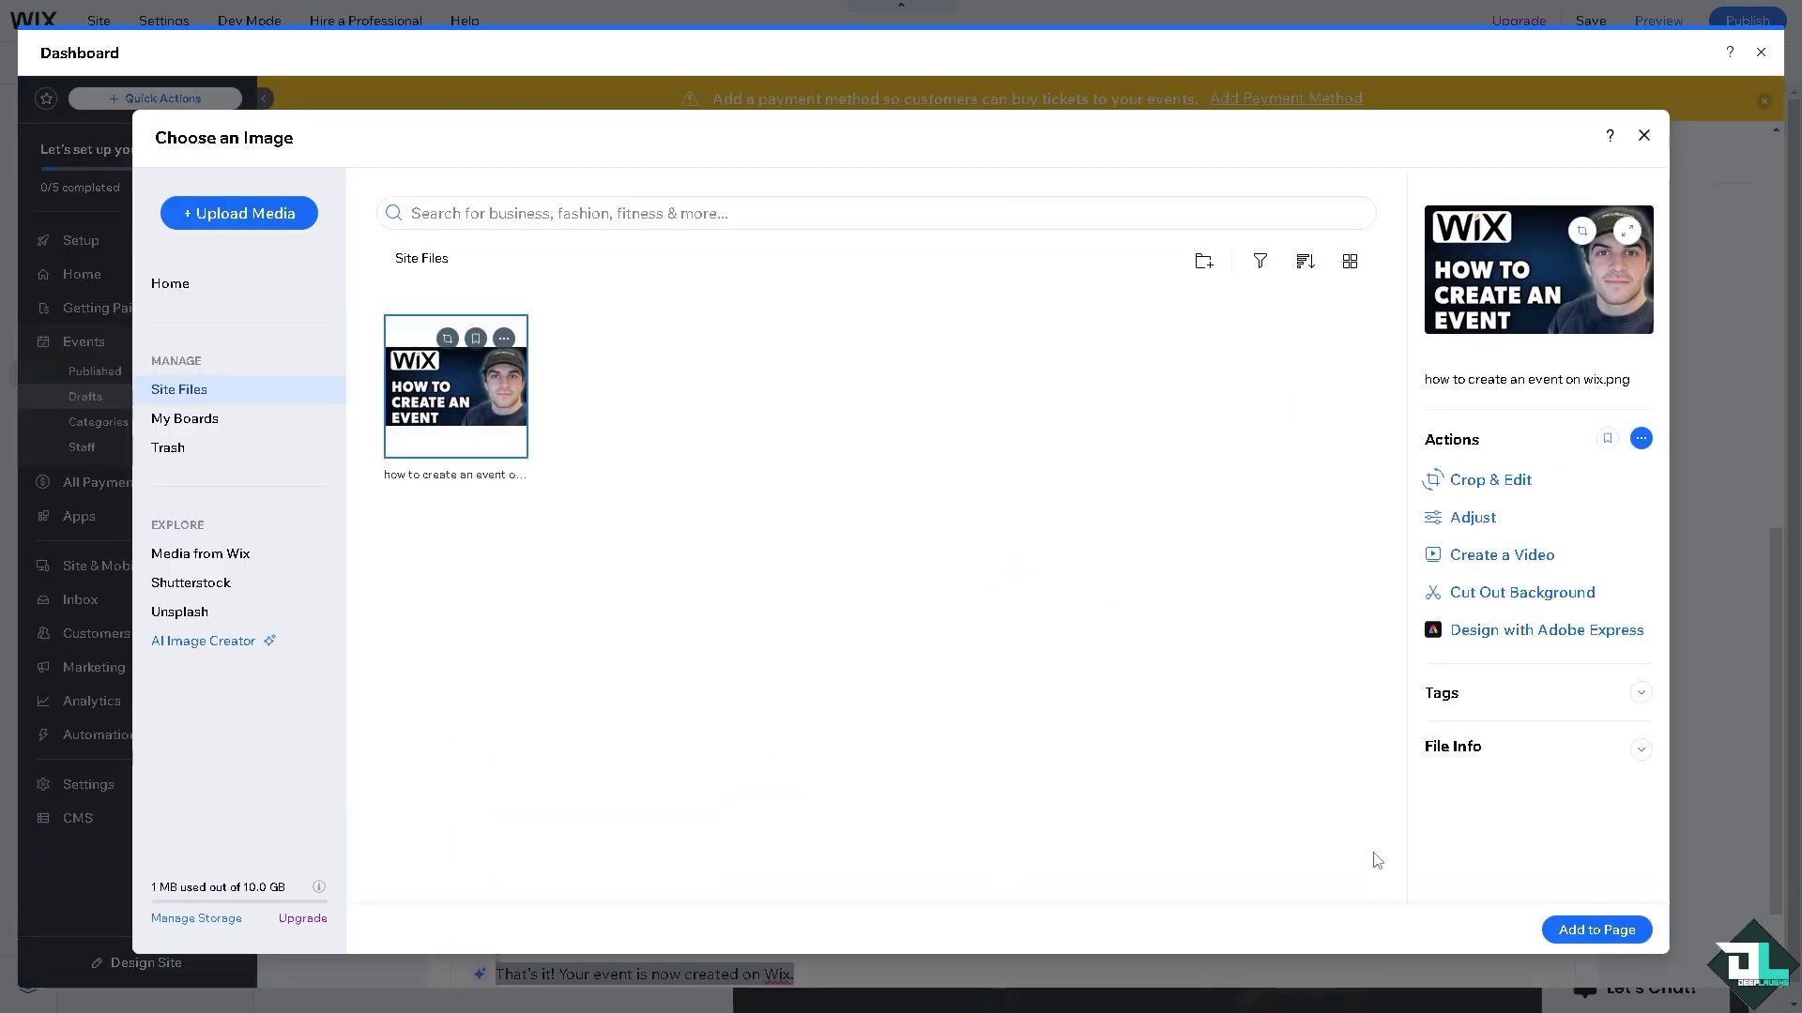
left_click(1595, 929)
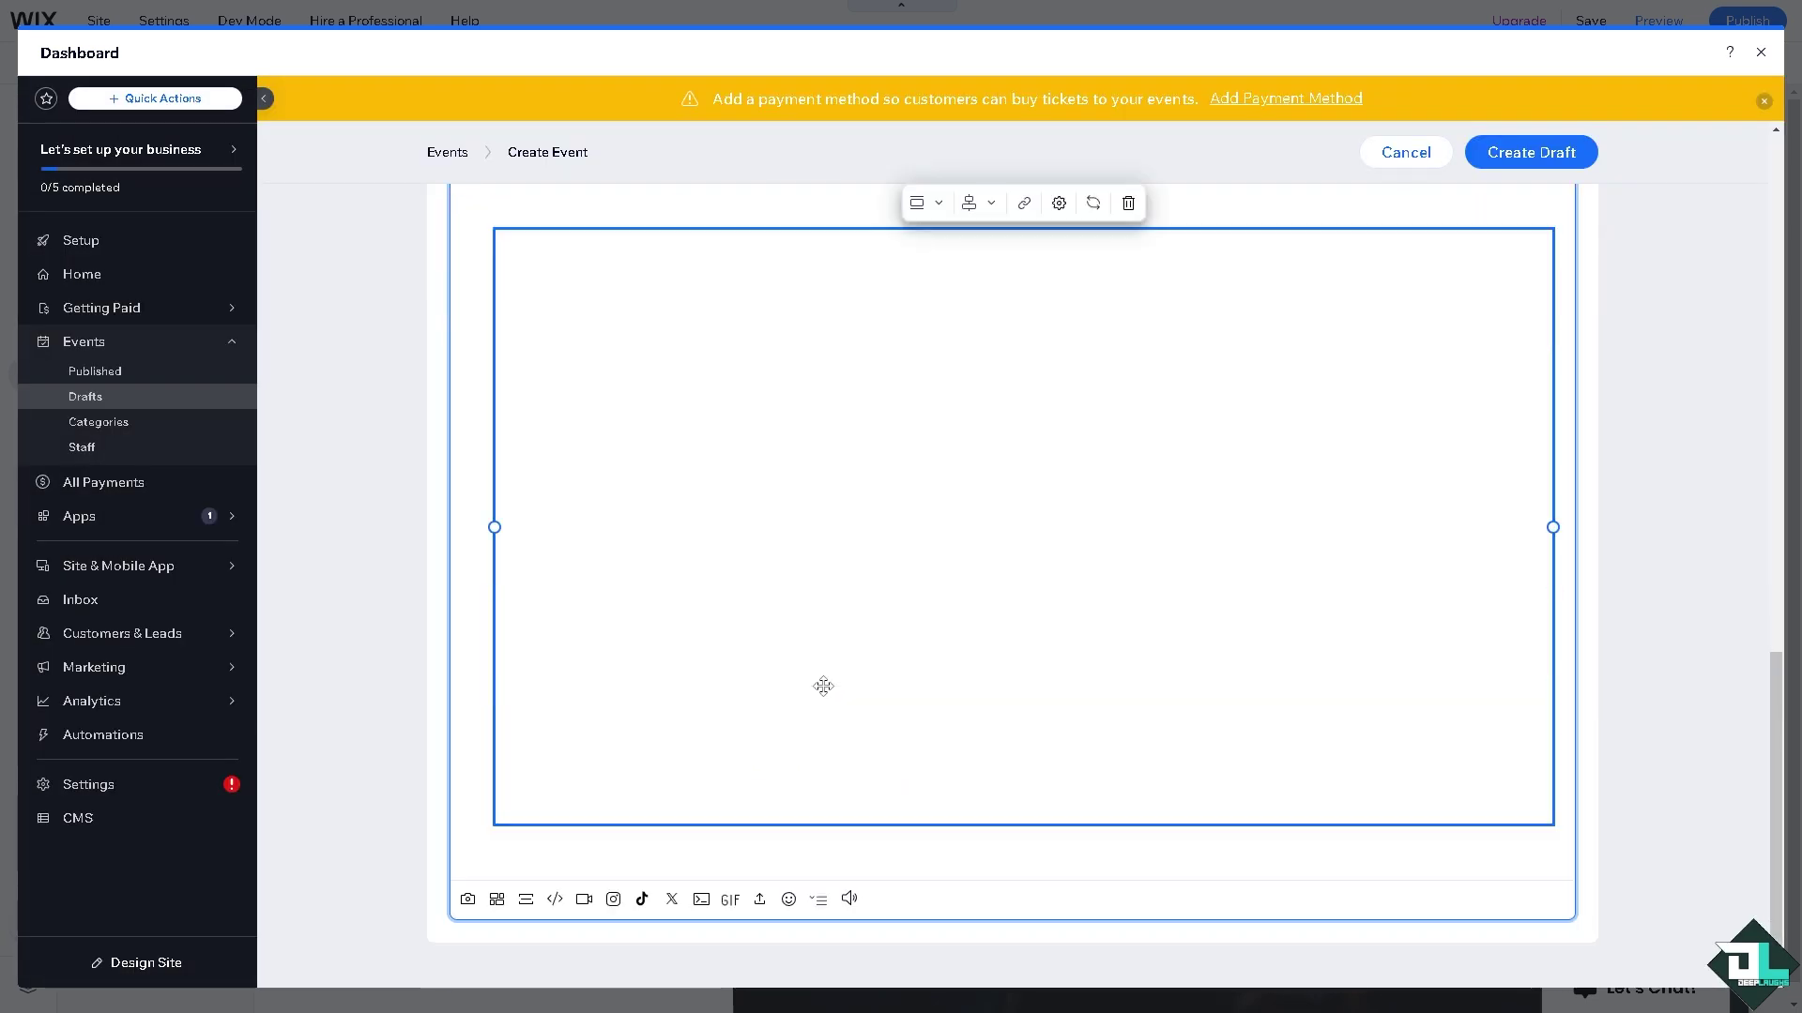
scroll(804, 514, "up", 3)
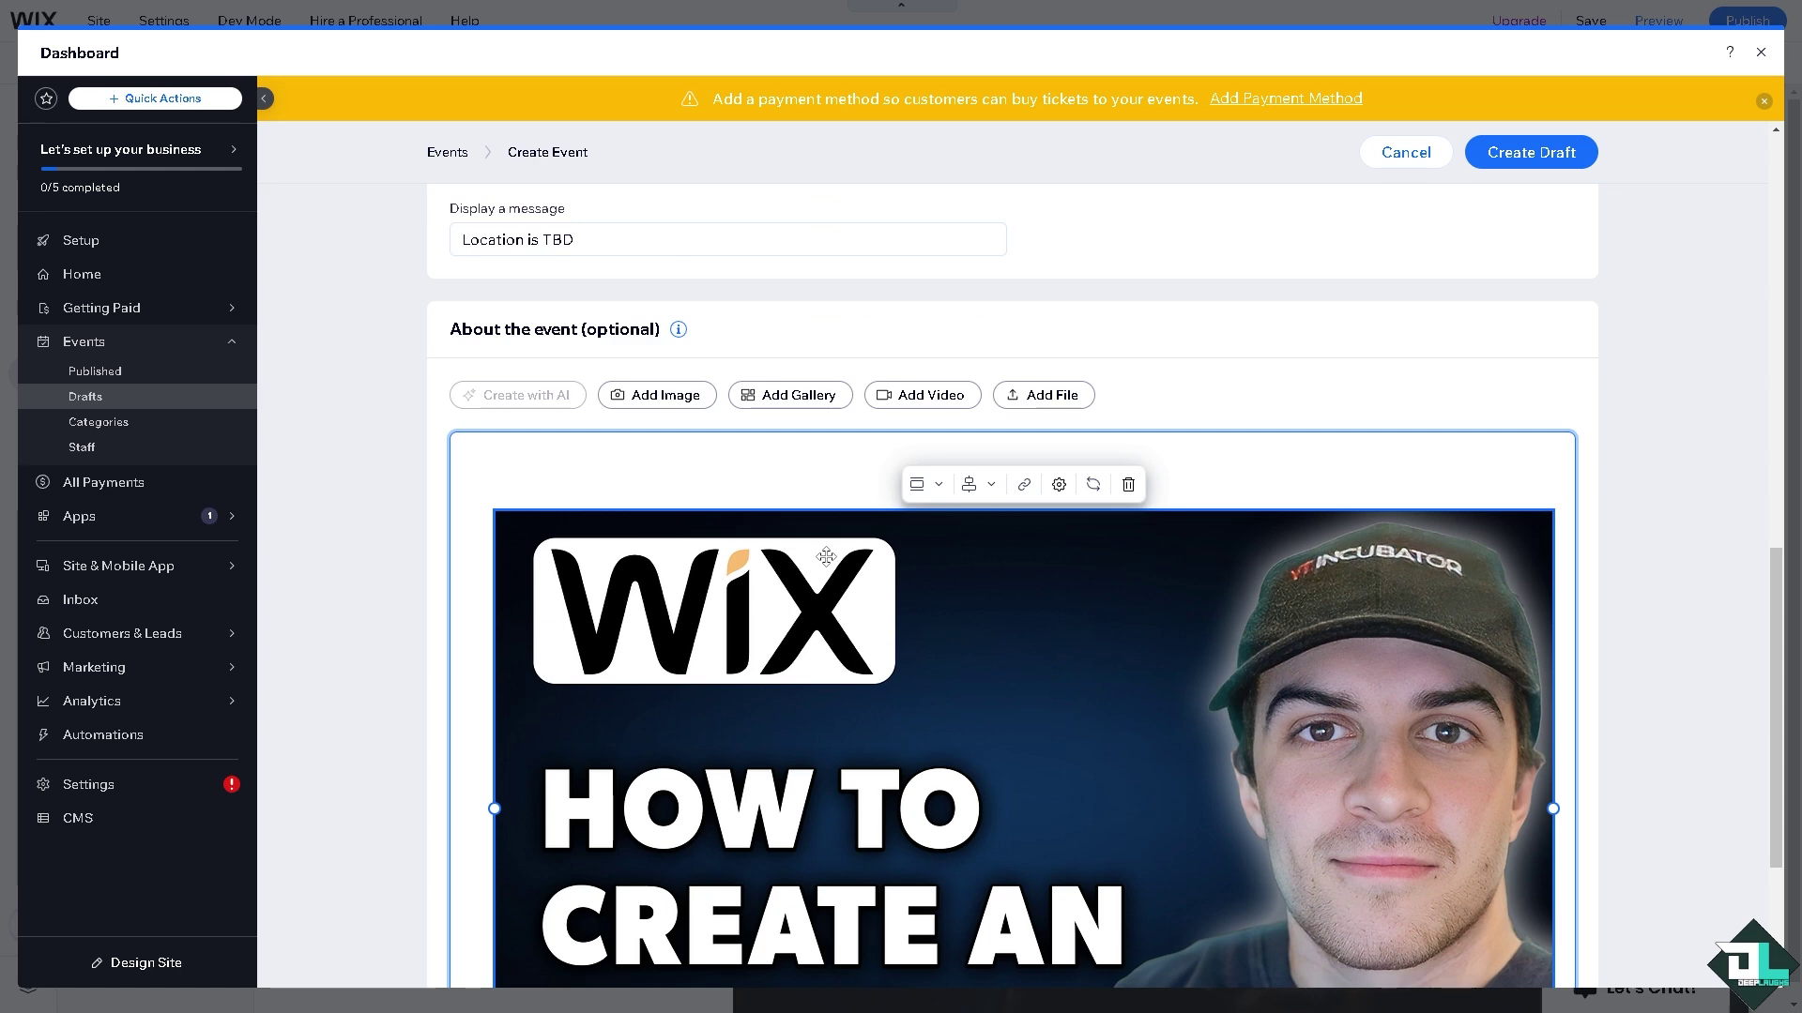
scroll(826, 557, "down", 3)
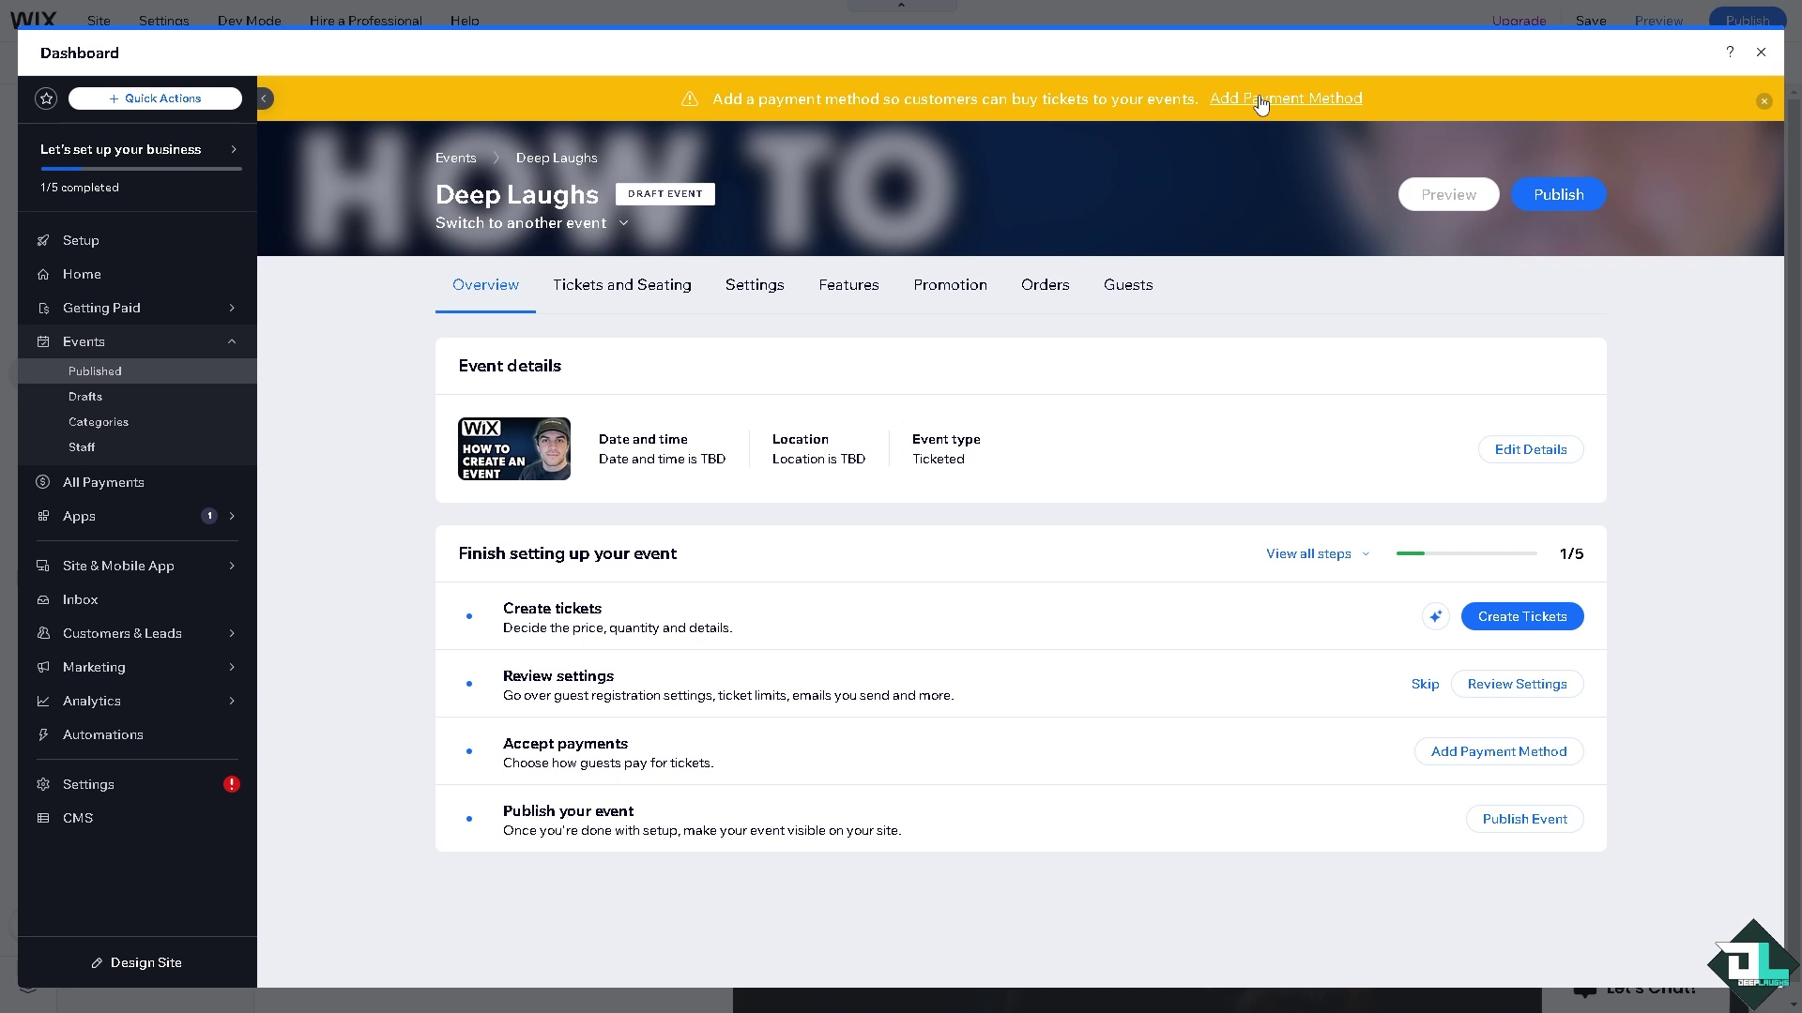
Open the payment method setup and look through the list of additional payment options for the site
left_click(1271, 106)
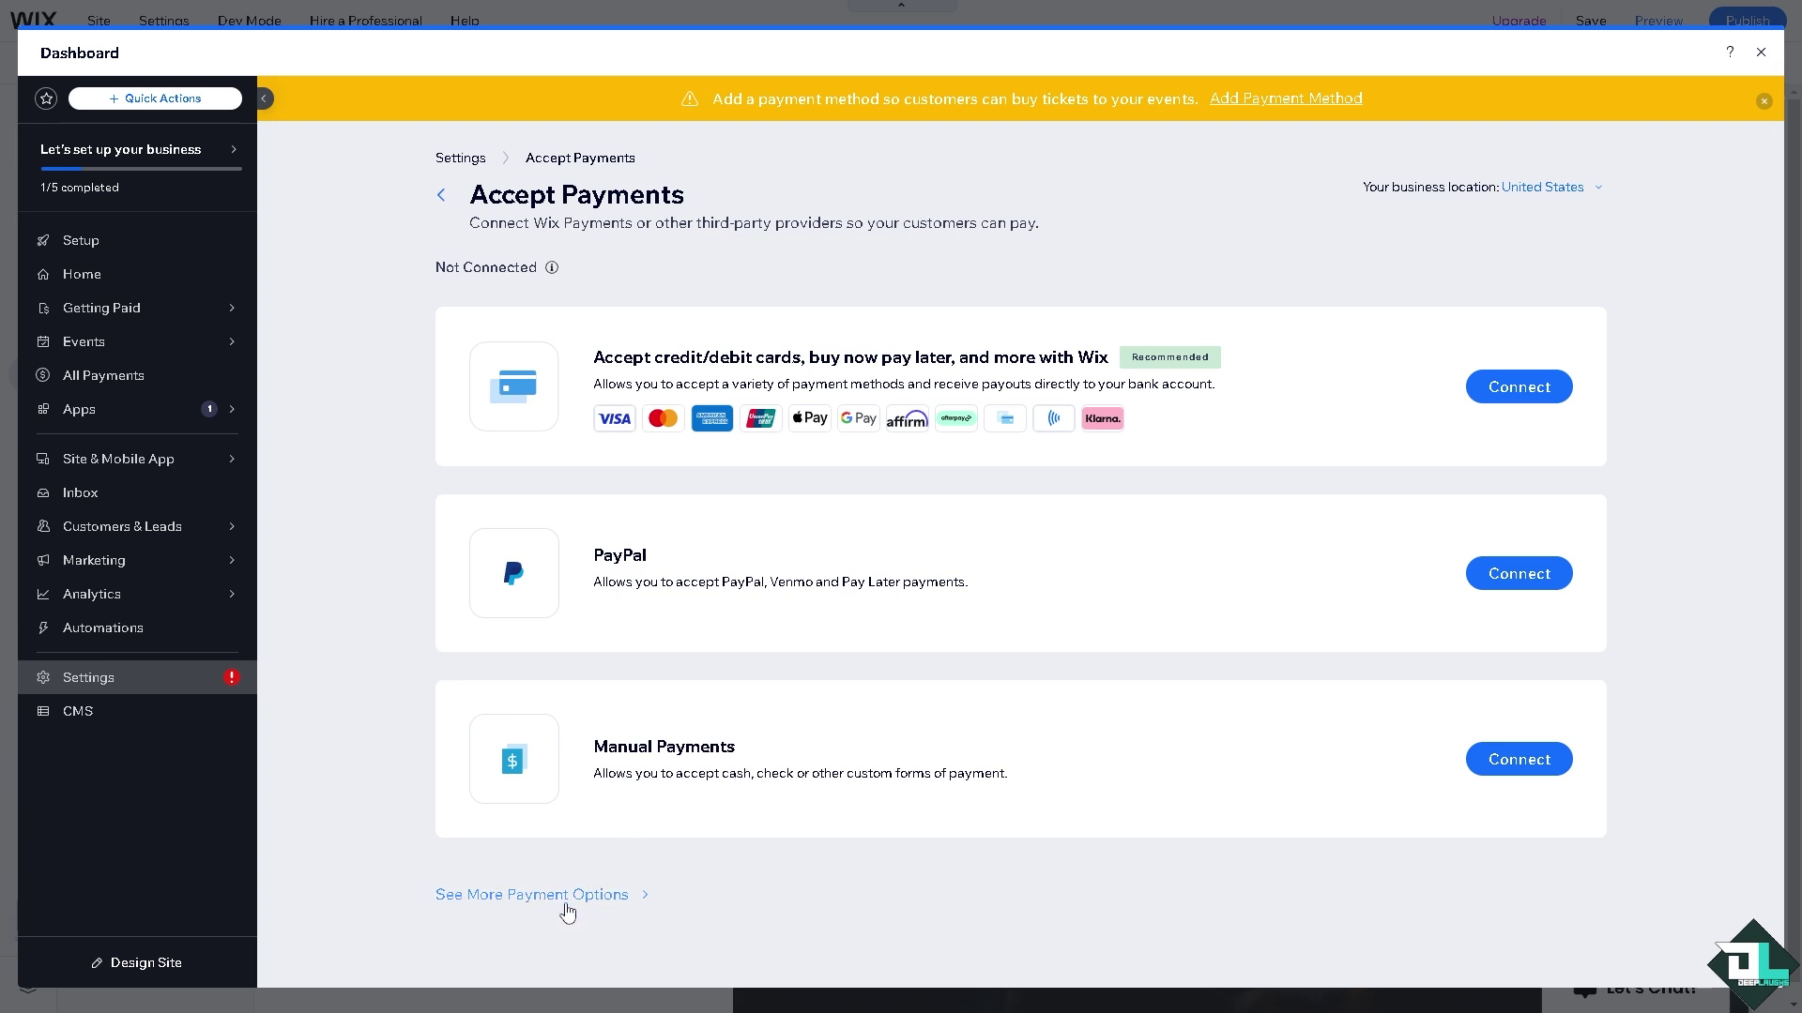
left_click(567, 897)
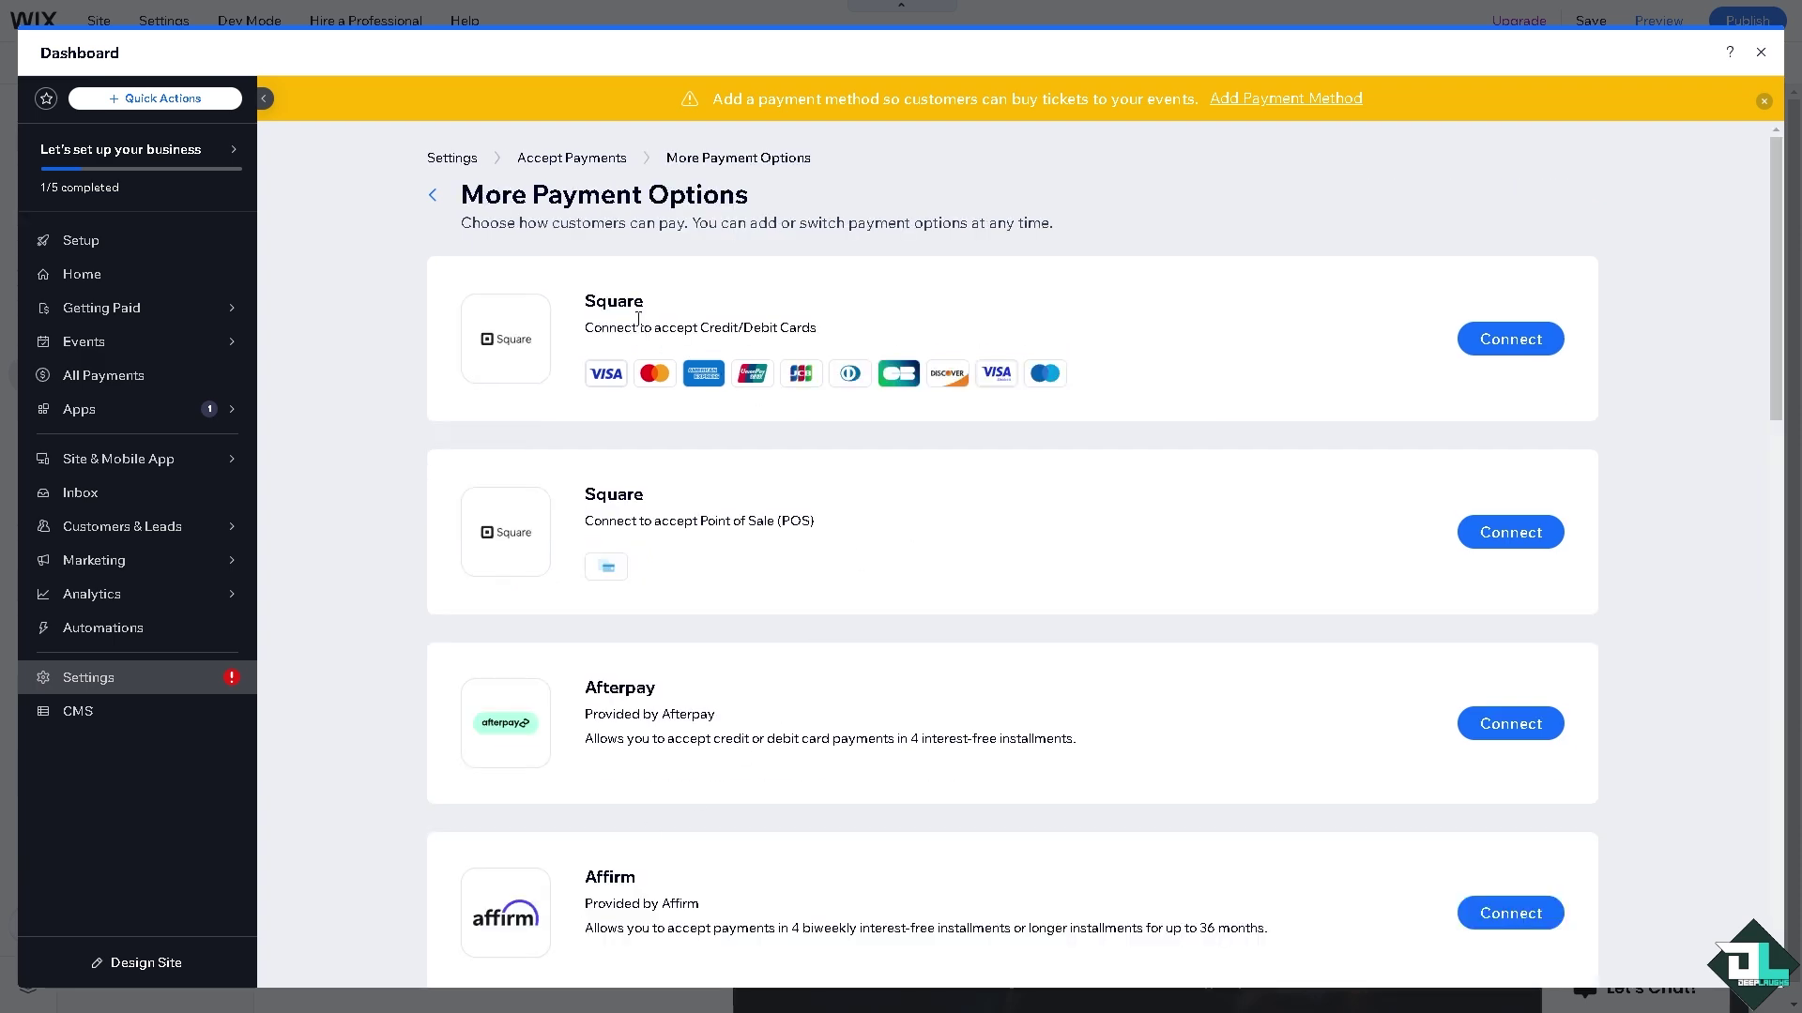
scroll(604, 644, "down", 1)
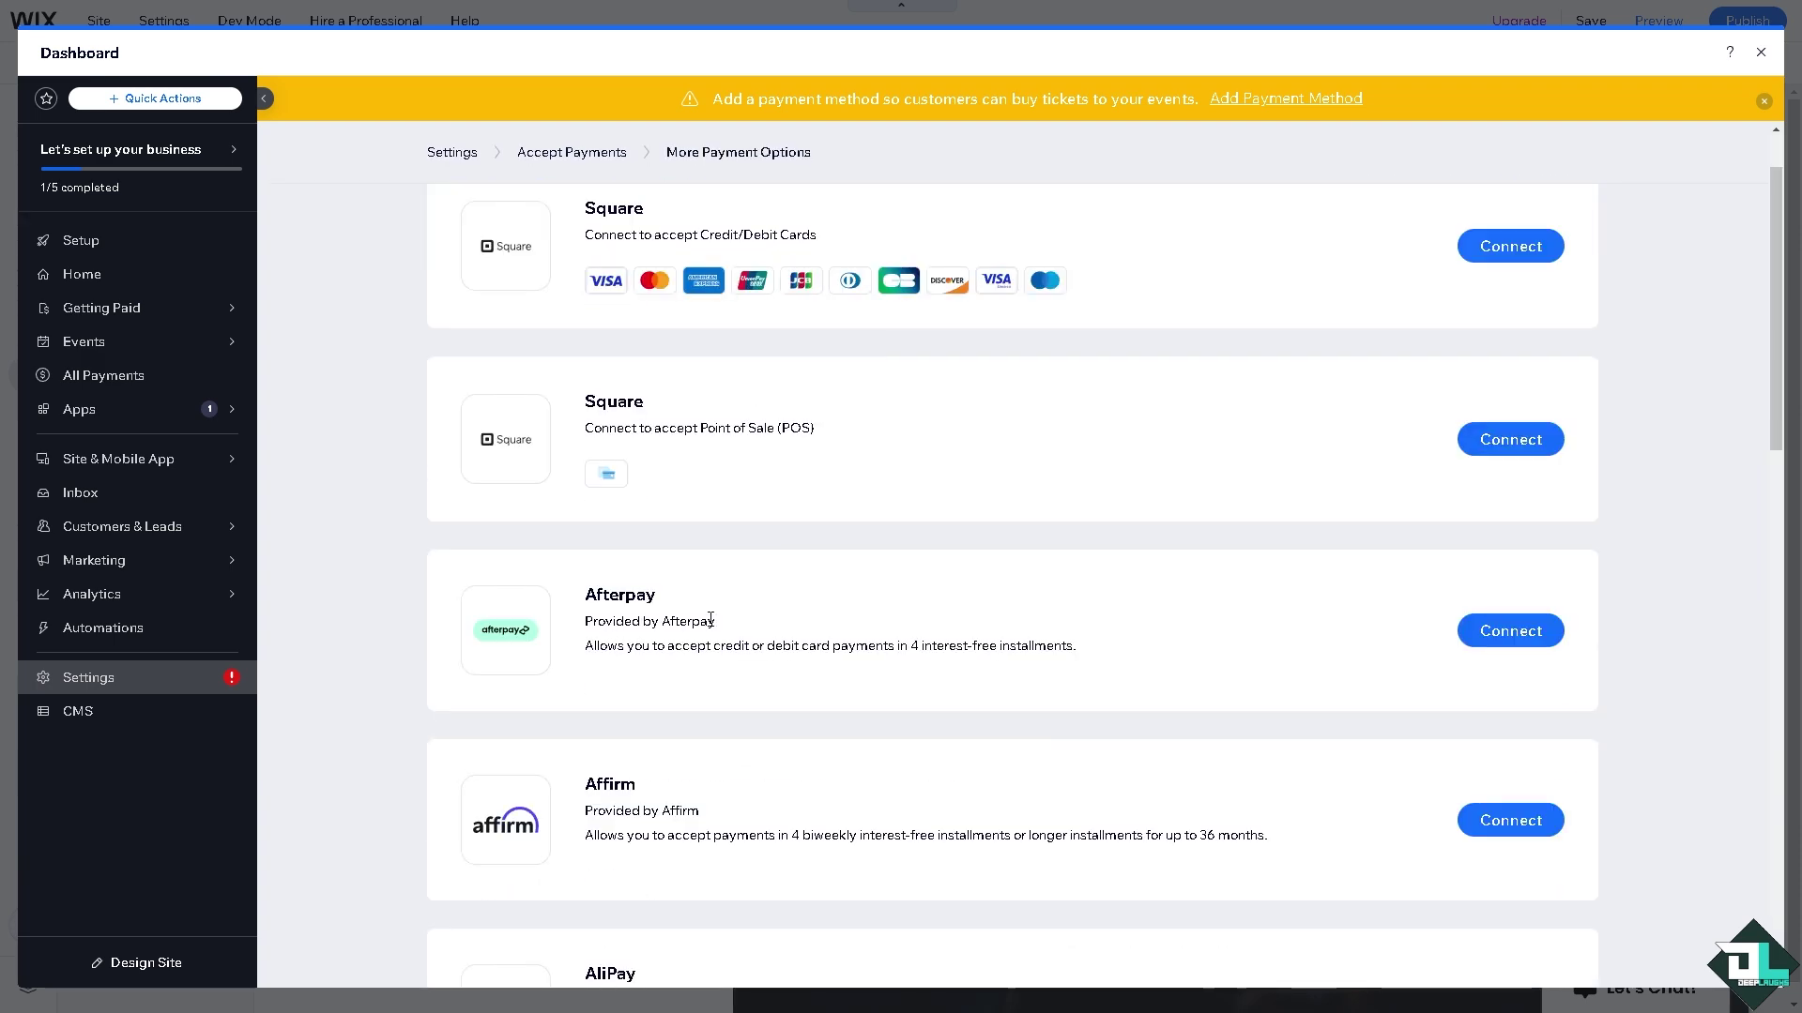
scroll(704, 675, "down", 4)
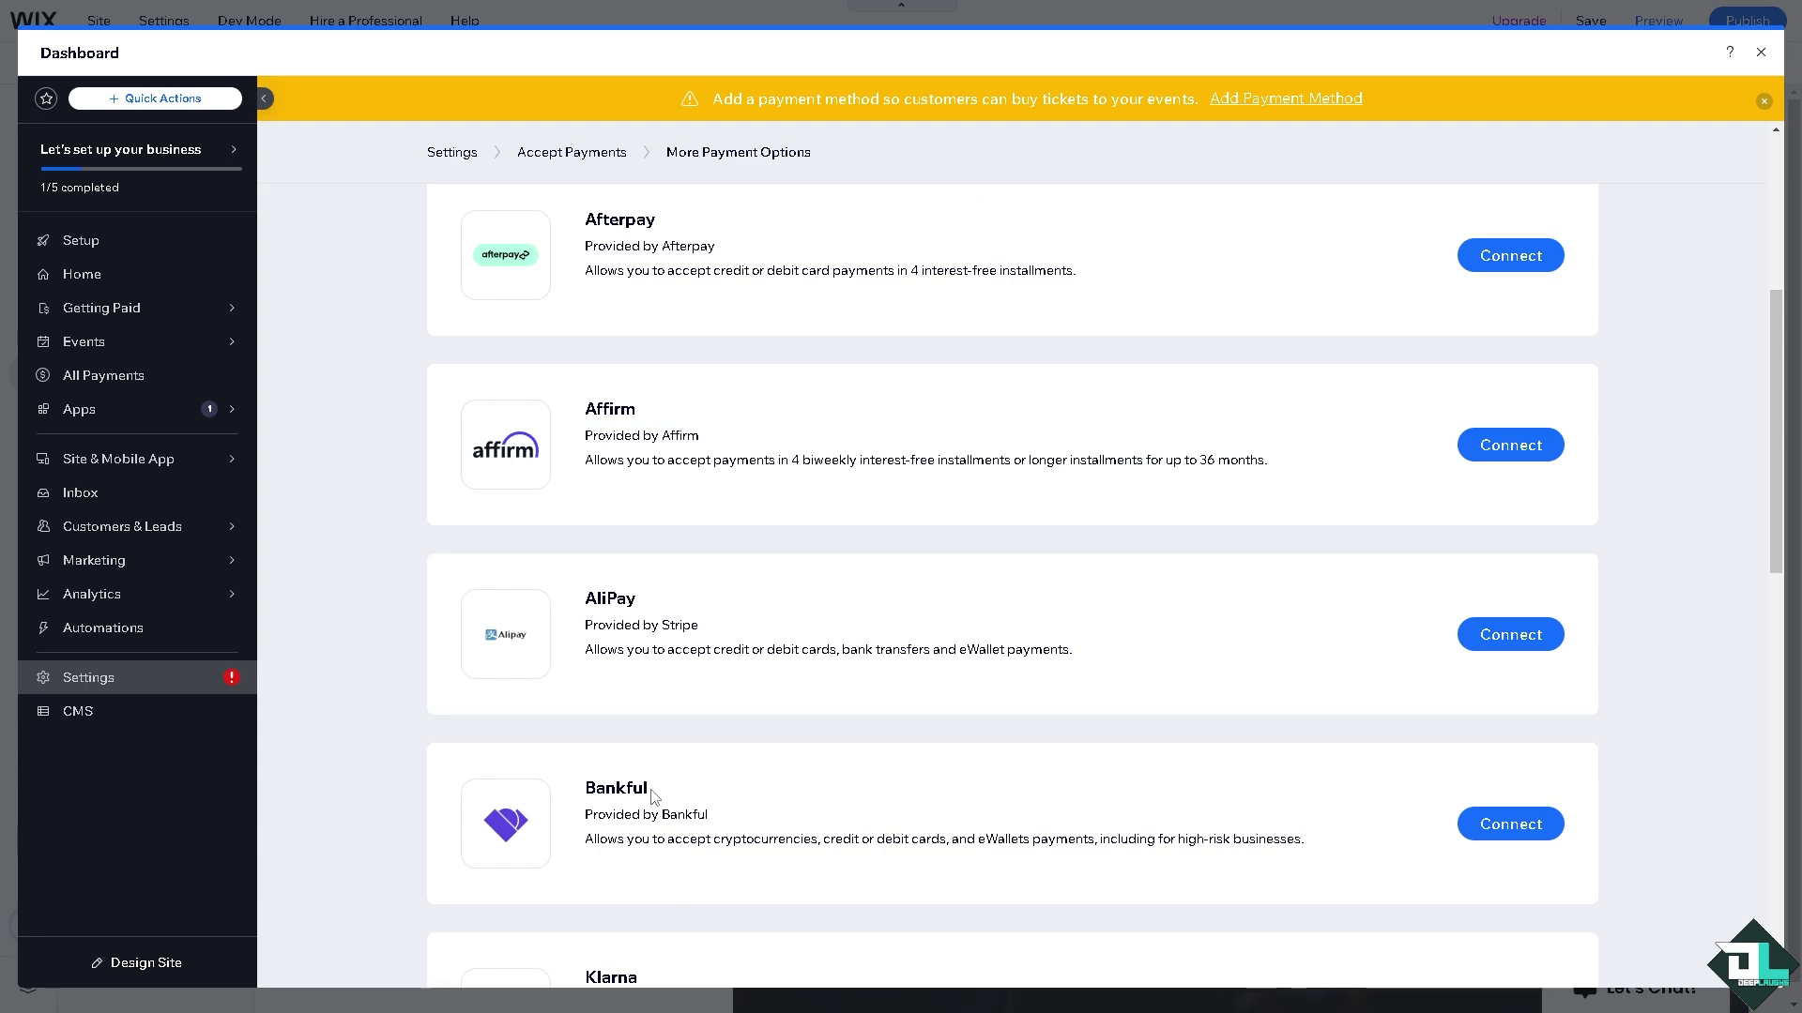
scroll(654, 796, "down", 4)
scroll(671, 751, "down", 2)
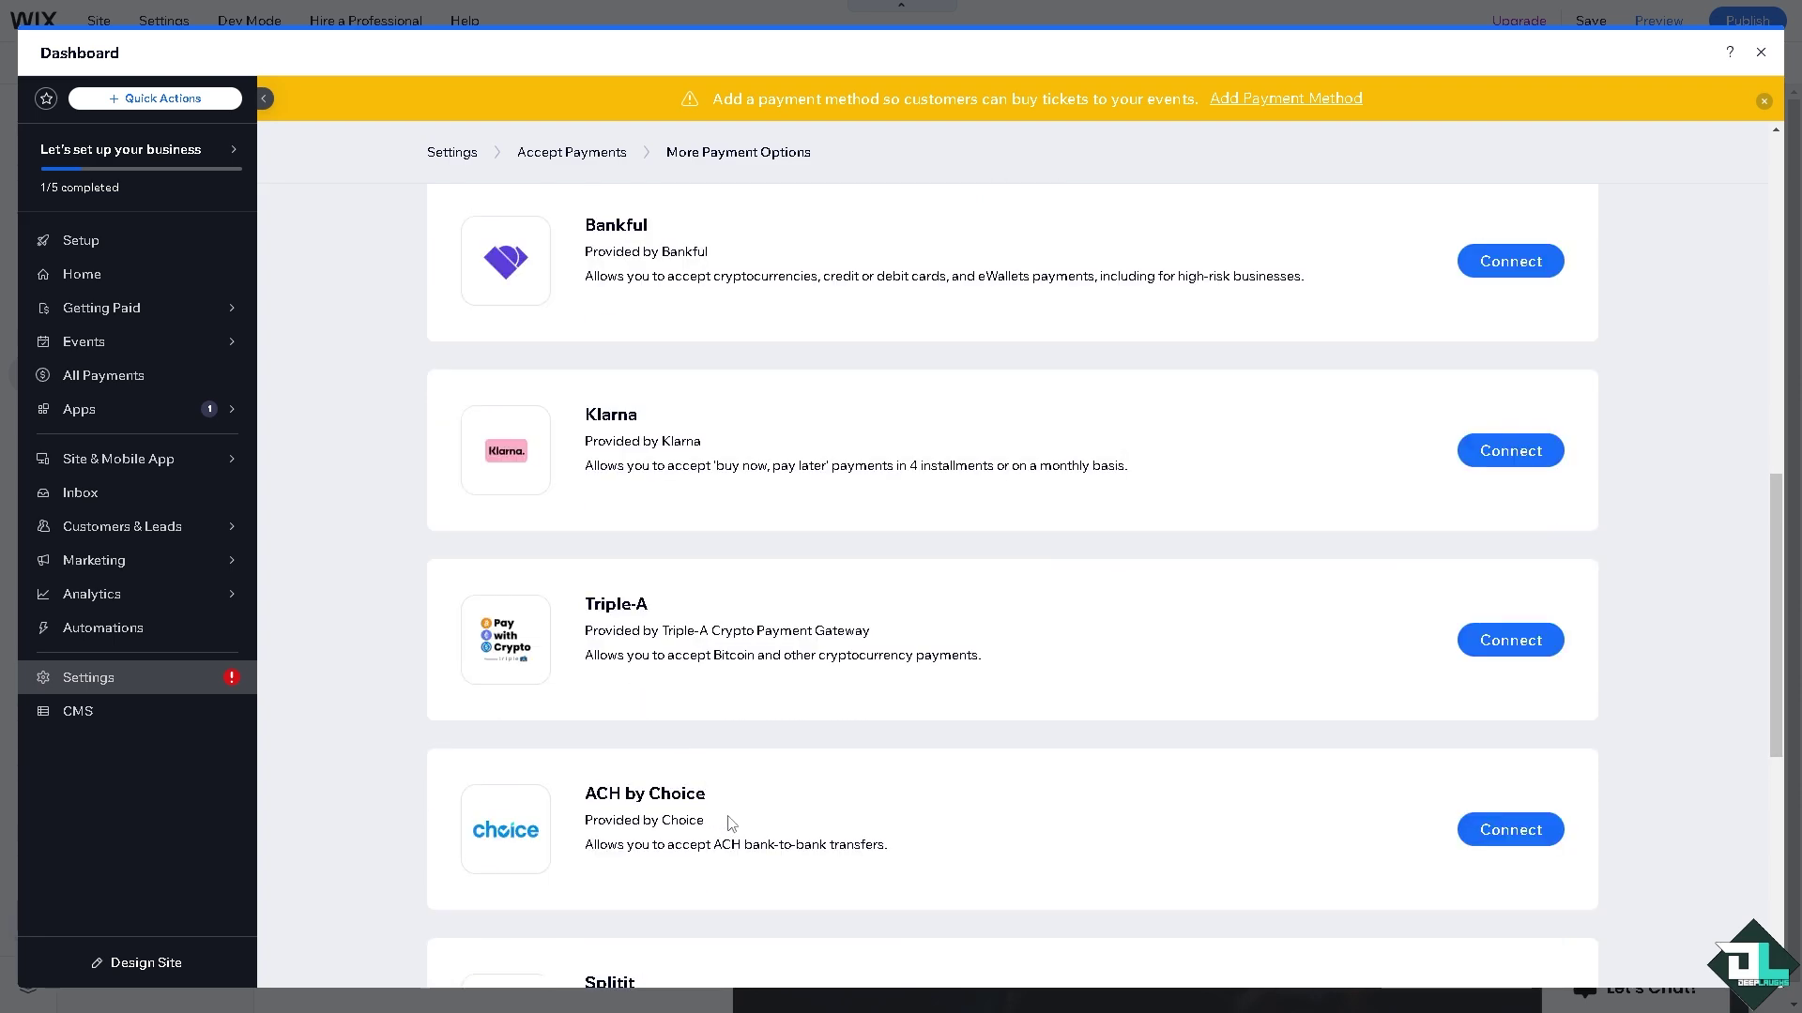
scroll(731, 823, "down", 3)
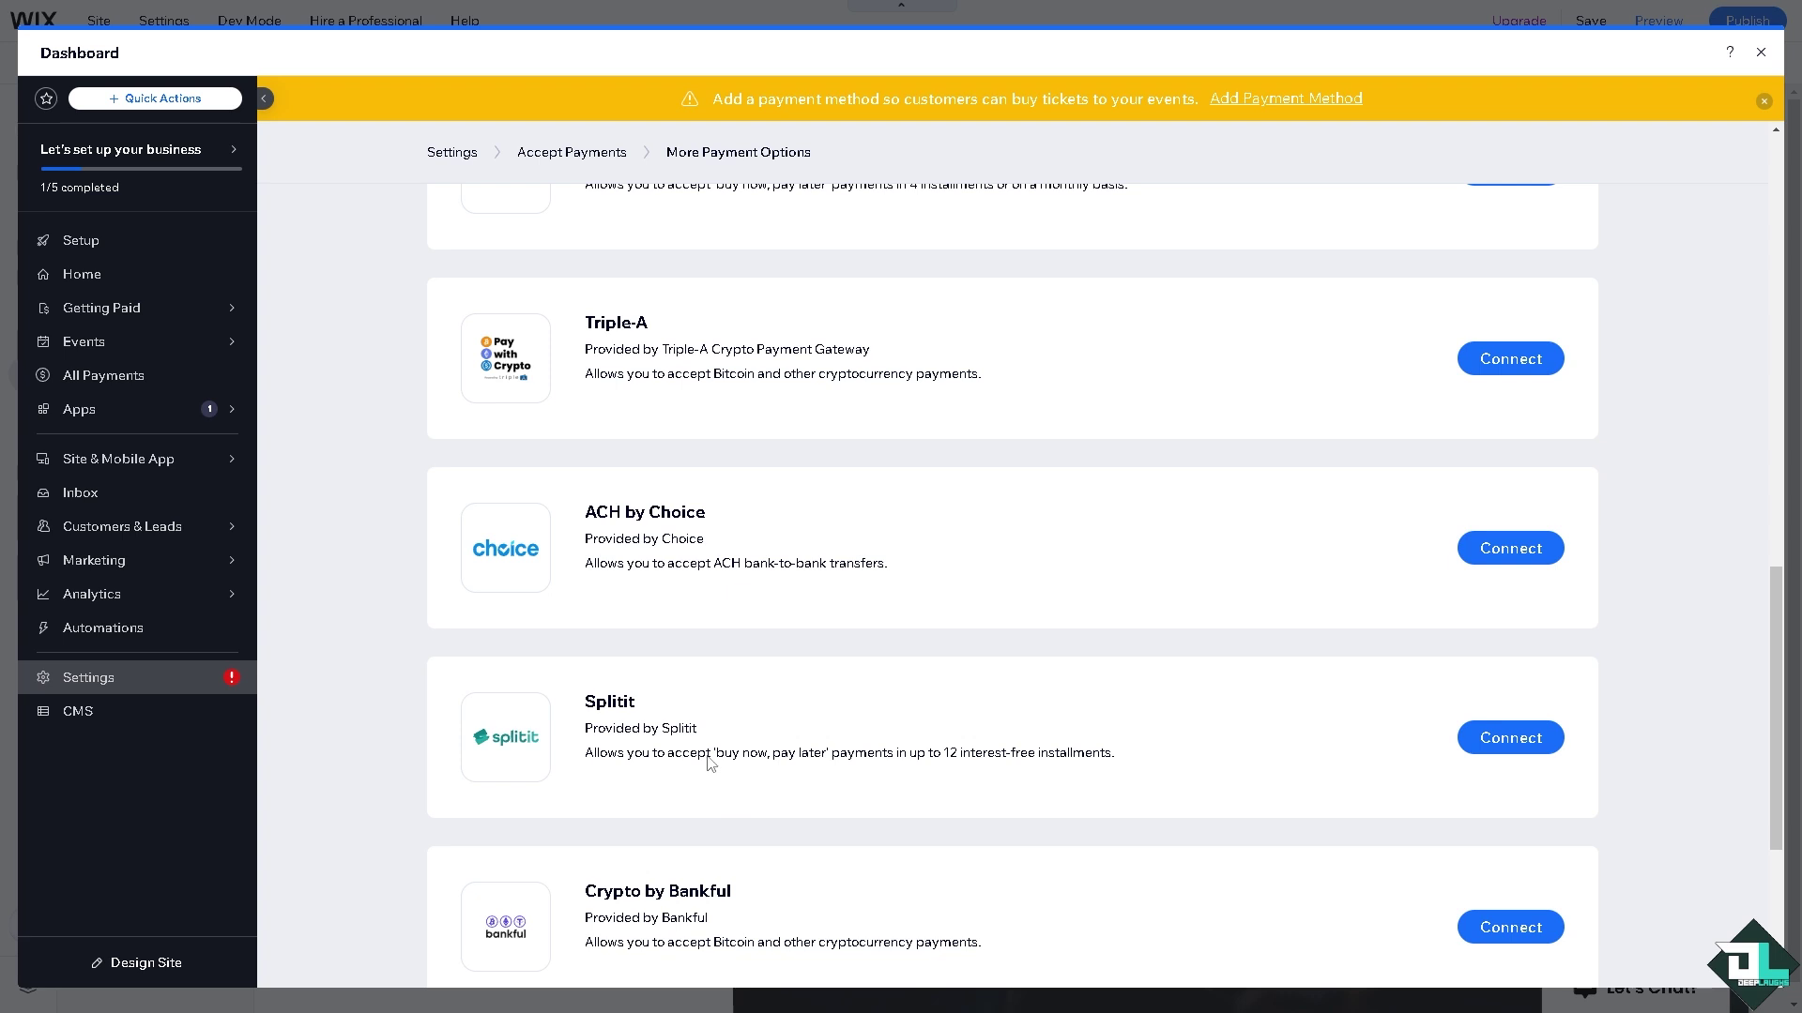
scroll(710, 764, "down", 2)
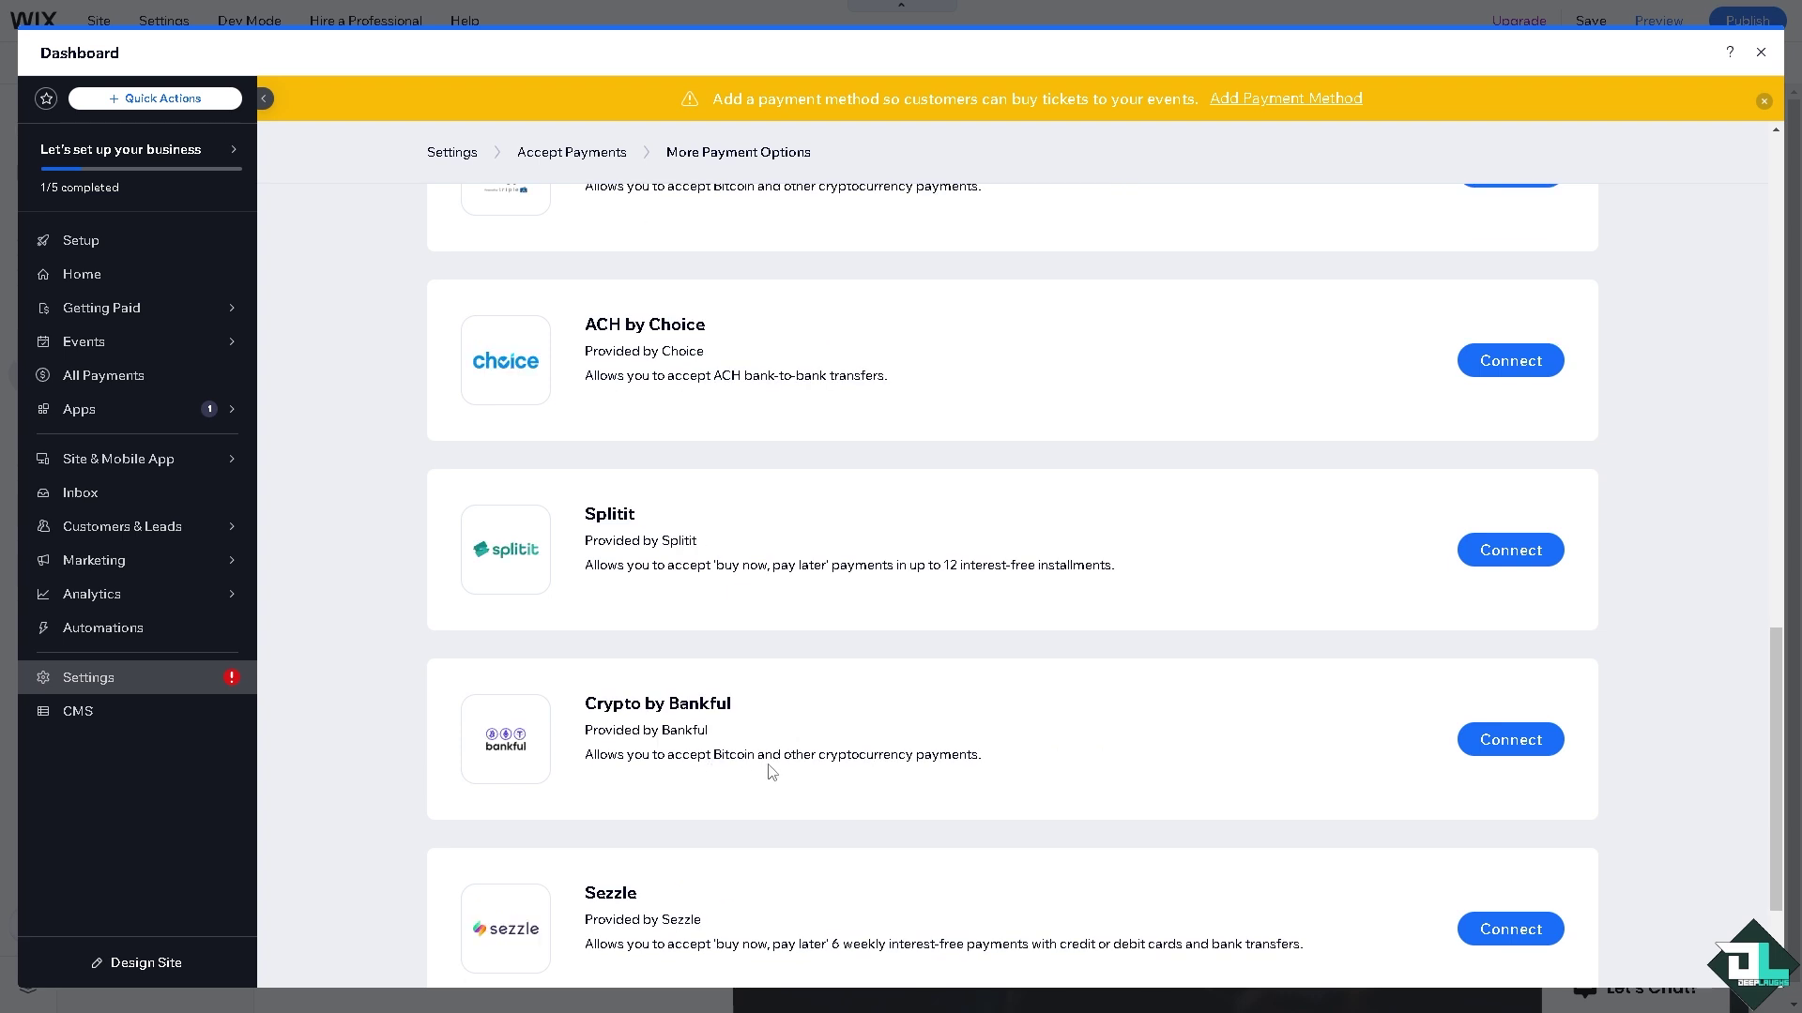
scroll(771, 771, "down", 2)
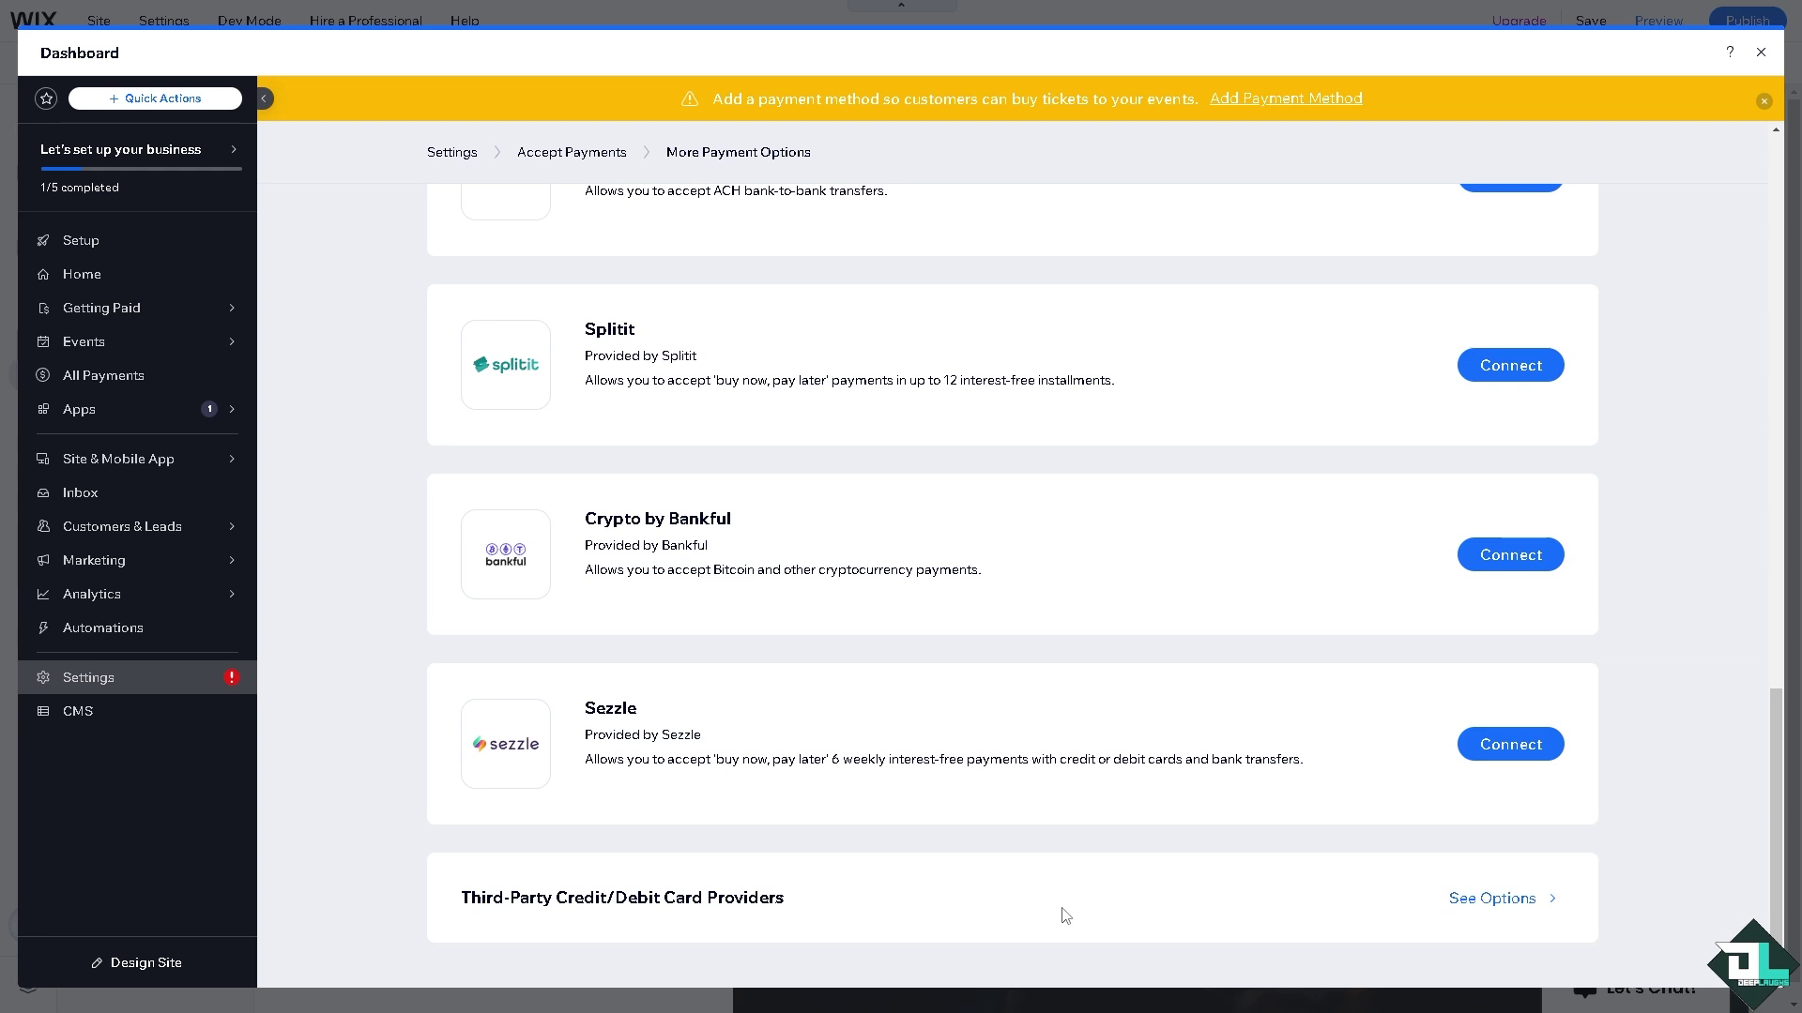
Open the third-party credit/debit card providers and look through the complete list
left_click(1490, 900)
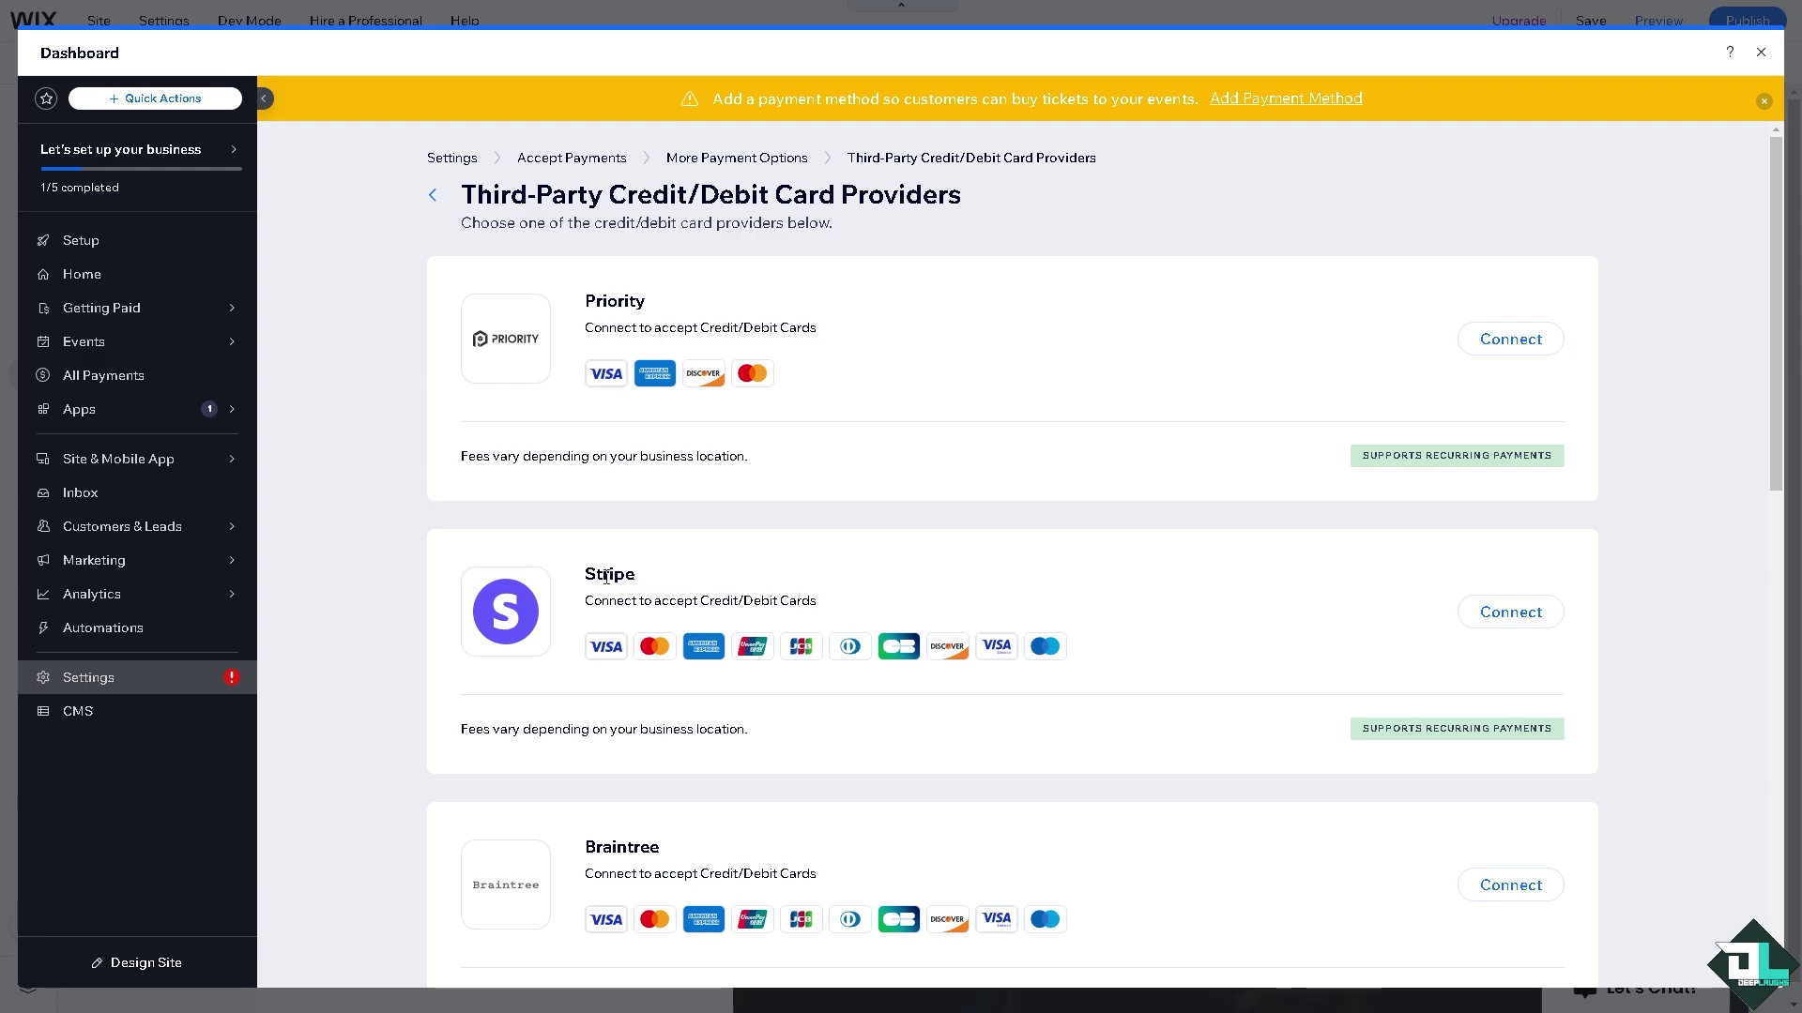
scroll(607, 576, "down", 4)
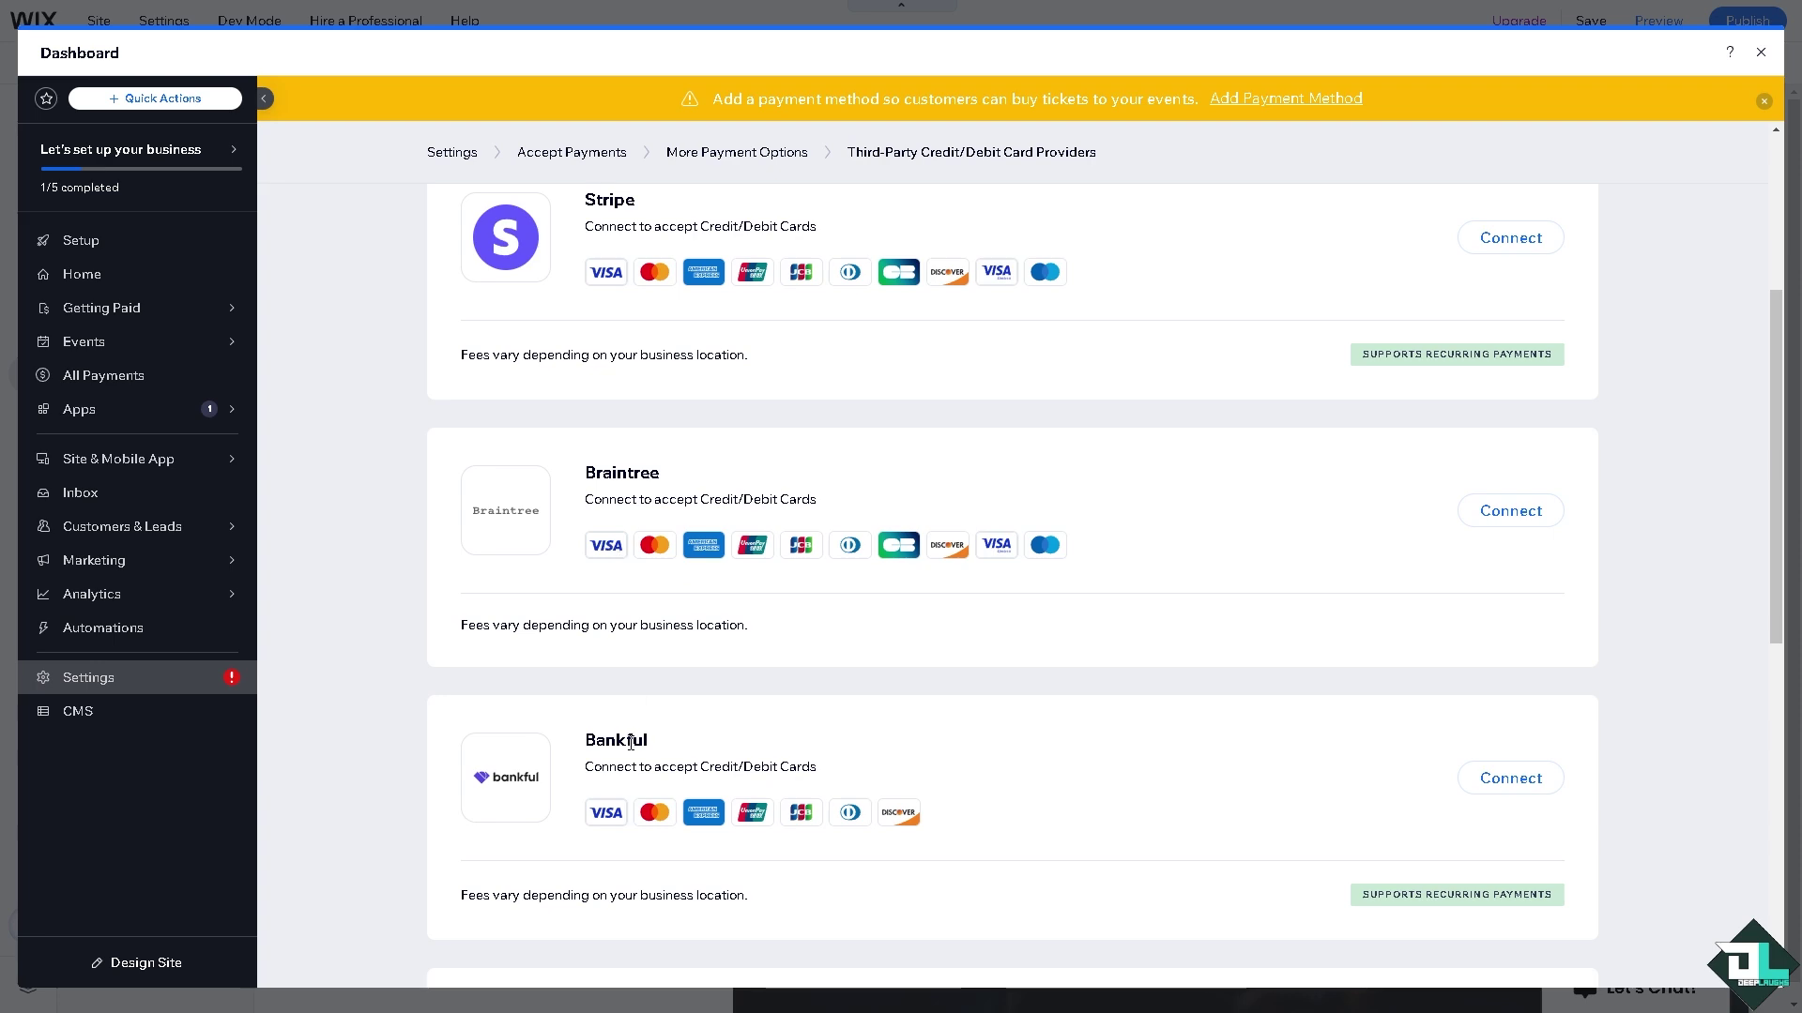
scroll(630, 743, "down", 5)
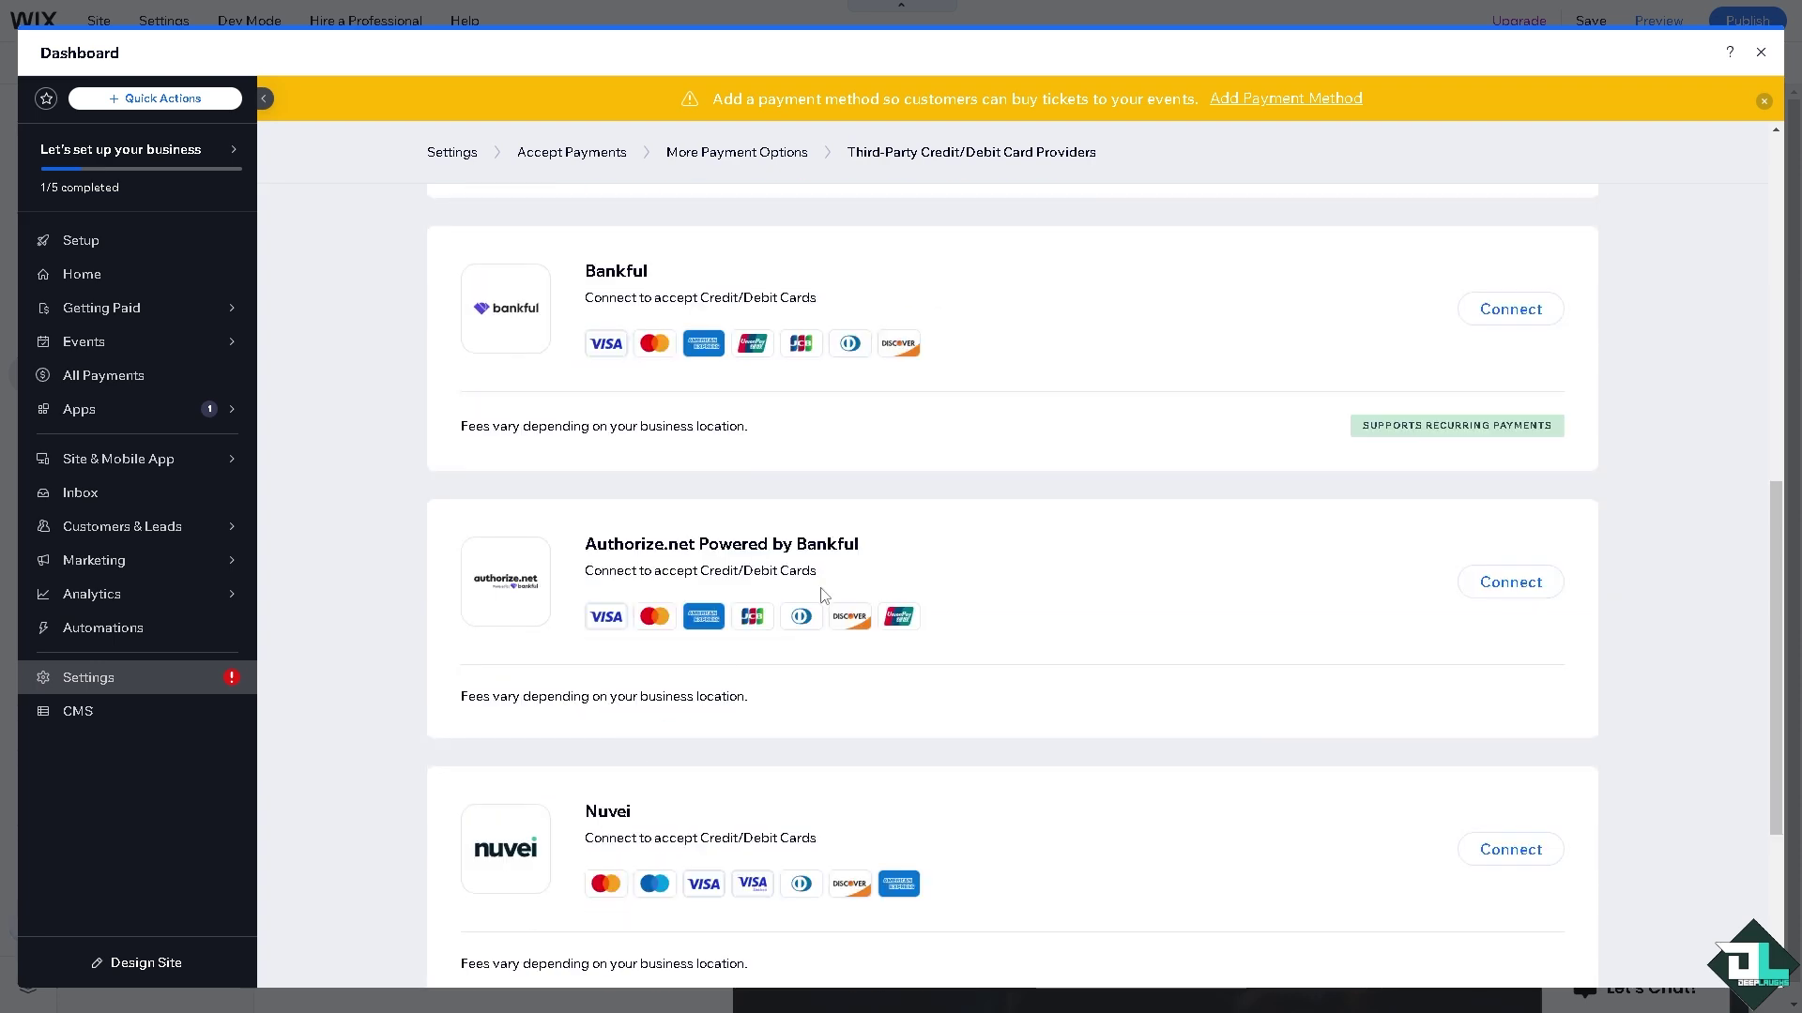
scroll(687, 748, "down", 2)
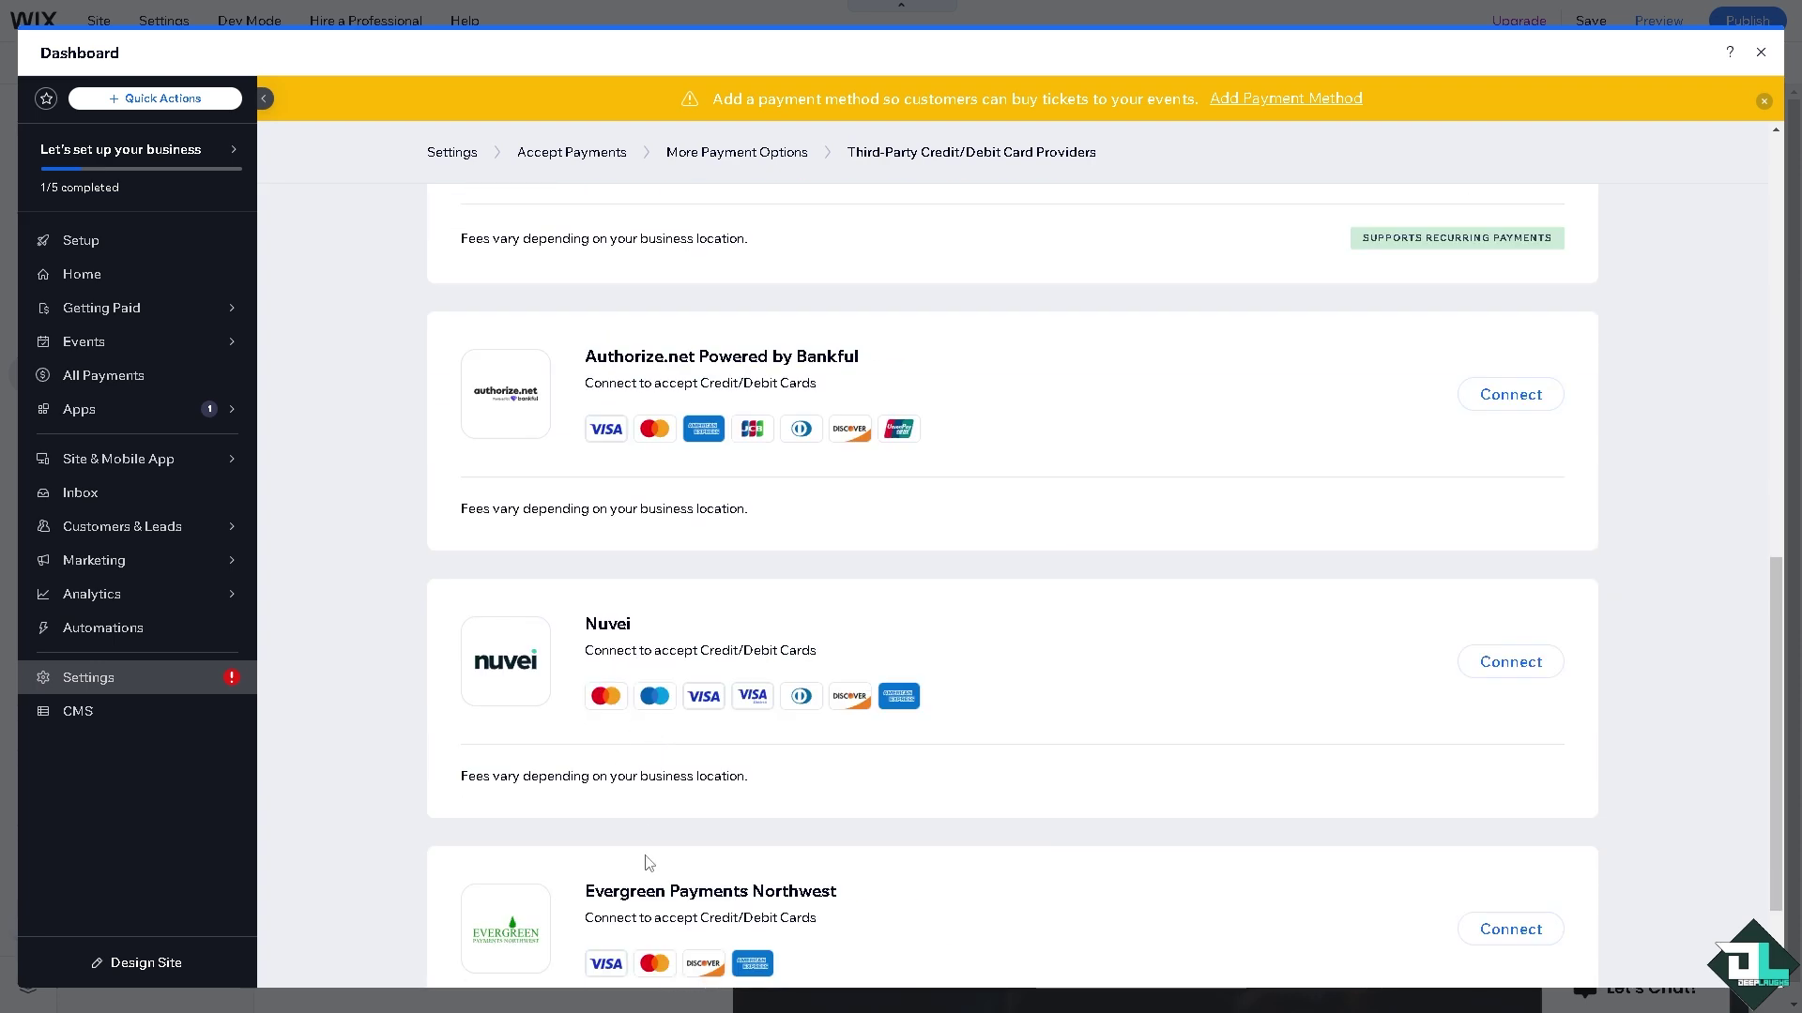
scroll(647, 862, "down", 2)
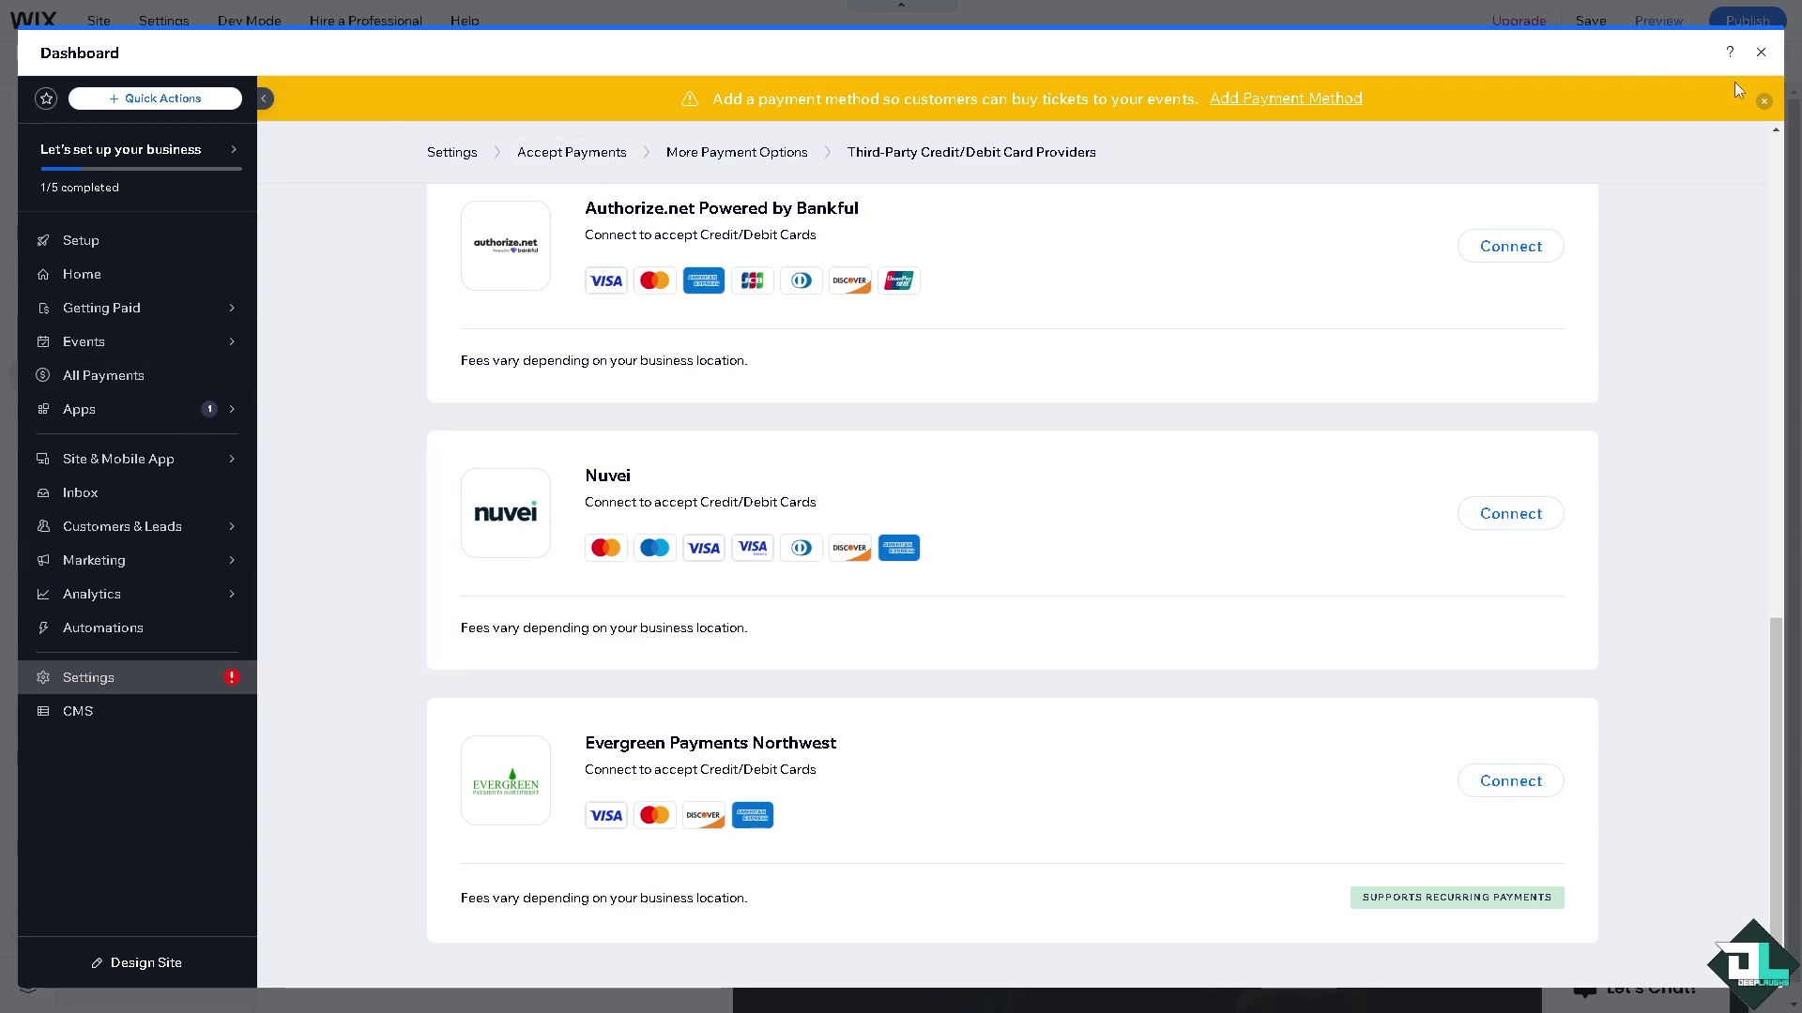
Return to the site editor, view the domain choices offered before publishing, and dismiss them without publishing
left_click(1760, 51)
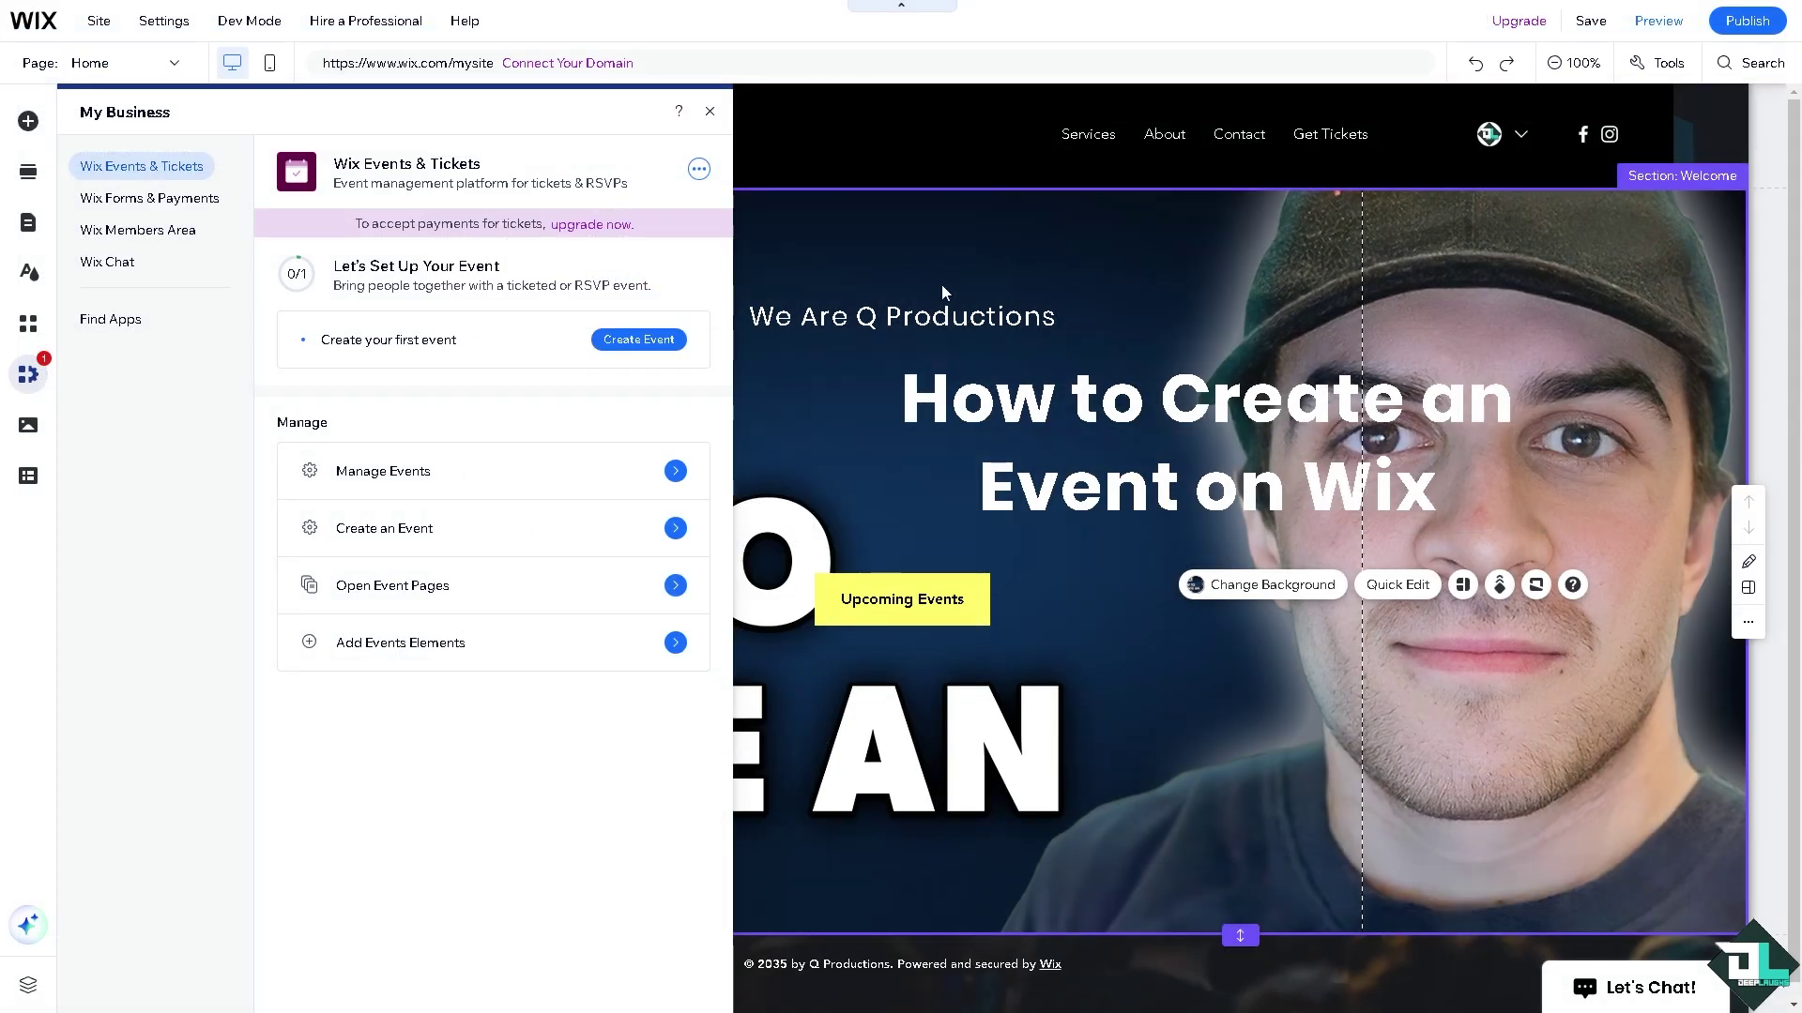
left_click(977, 213)
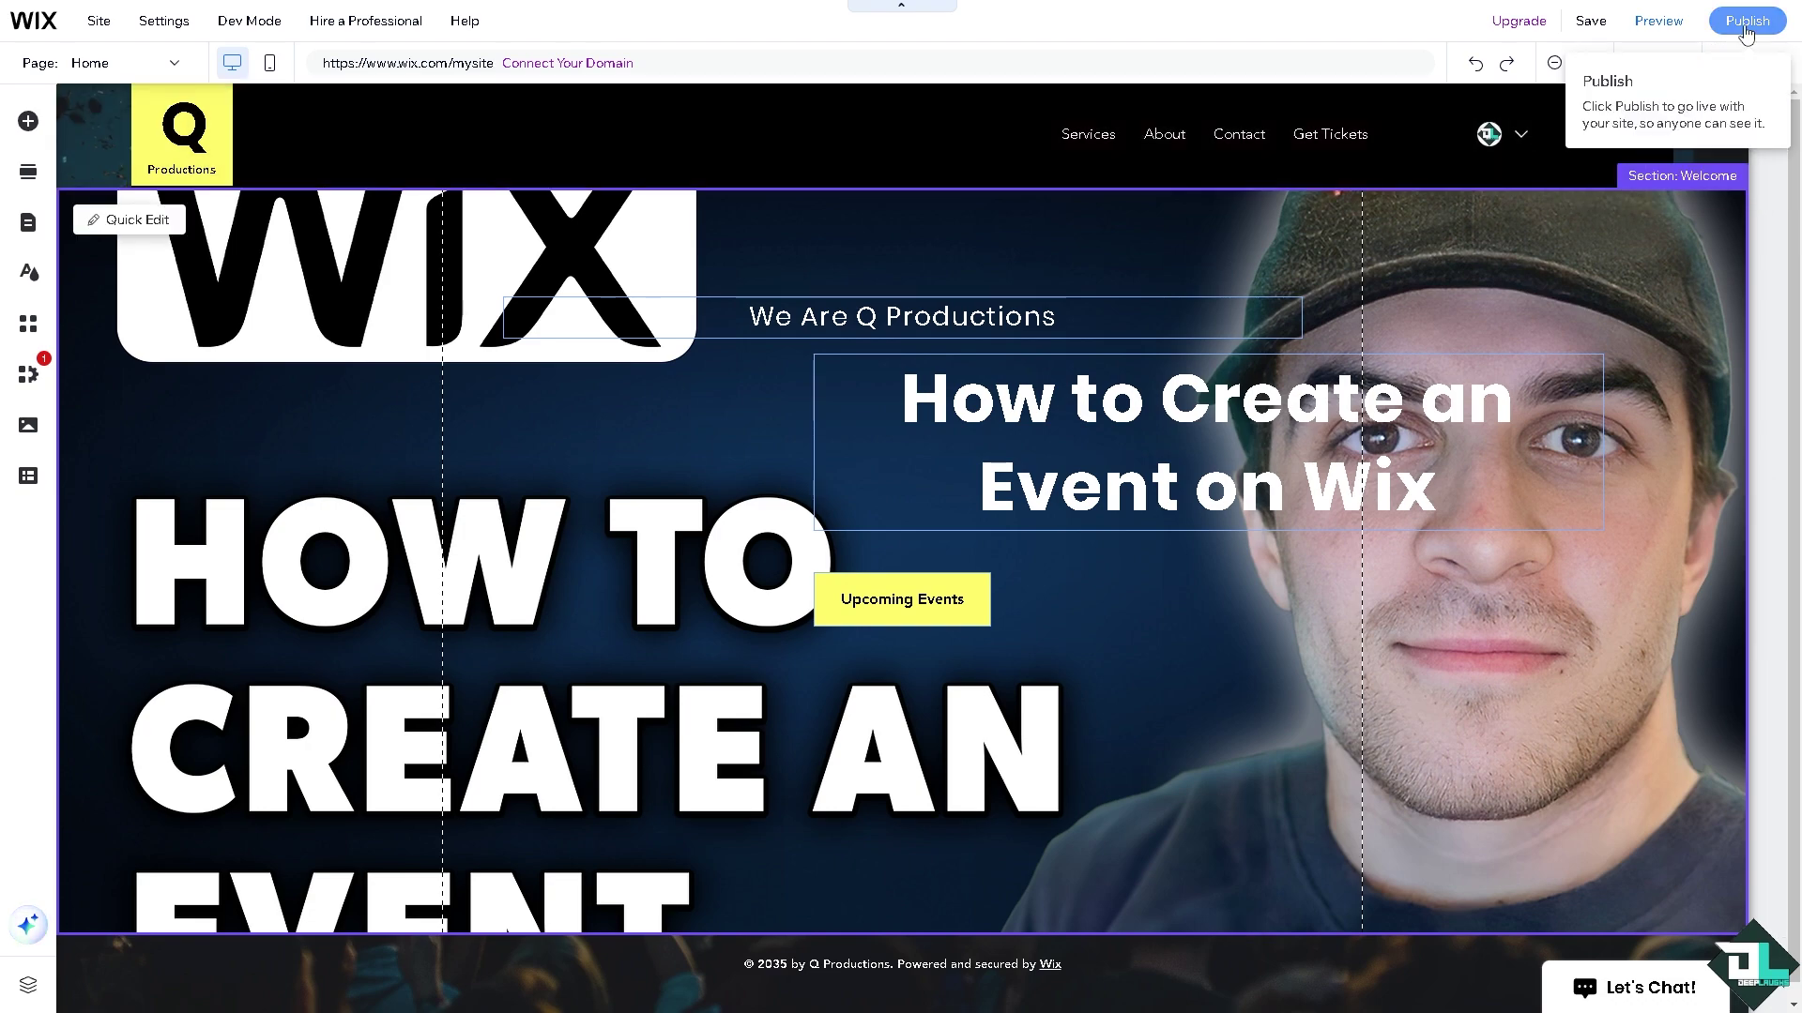
left_click(1746, 20)
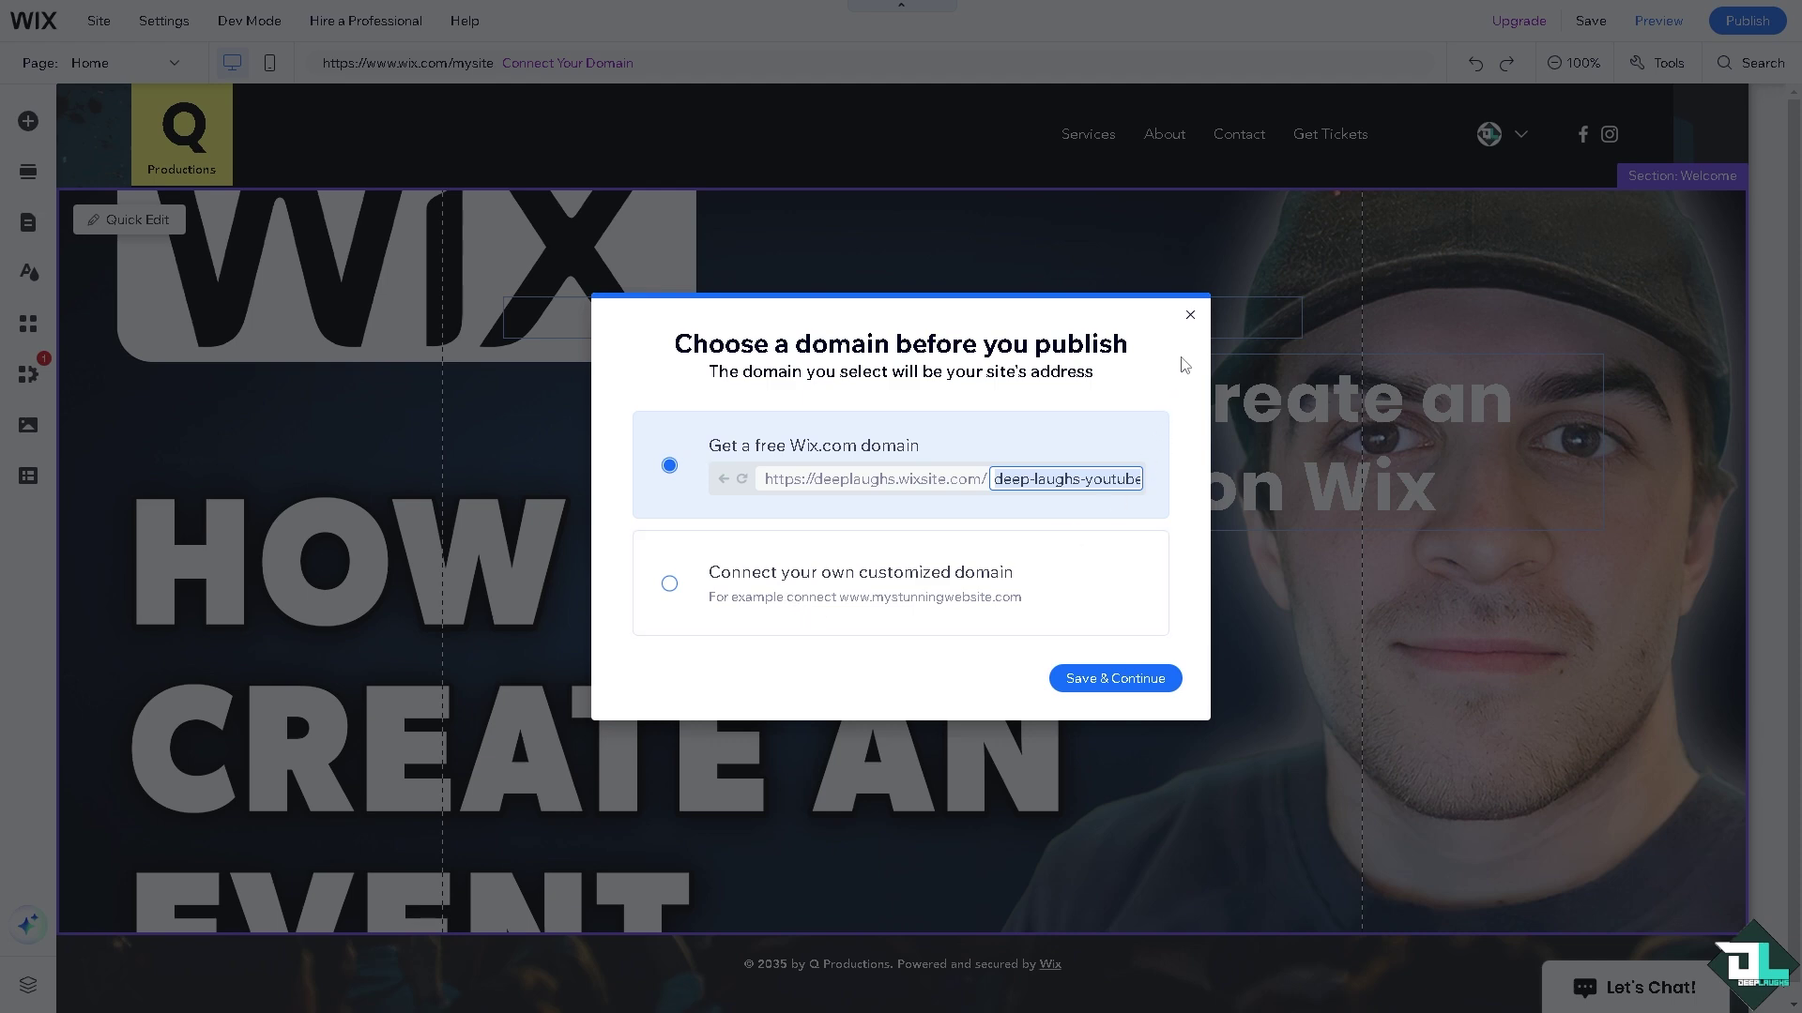
left_click(1191, 316)
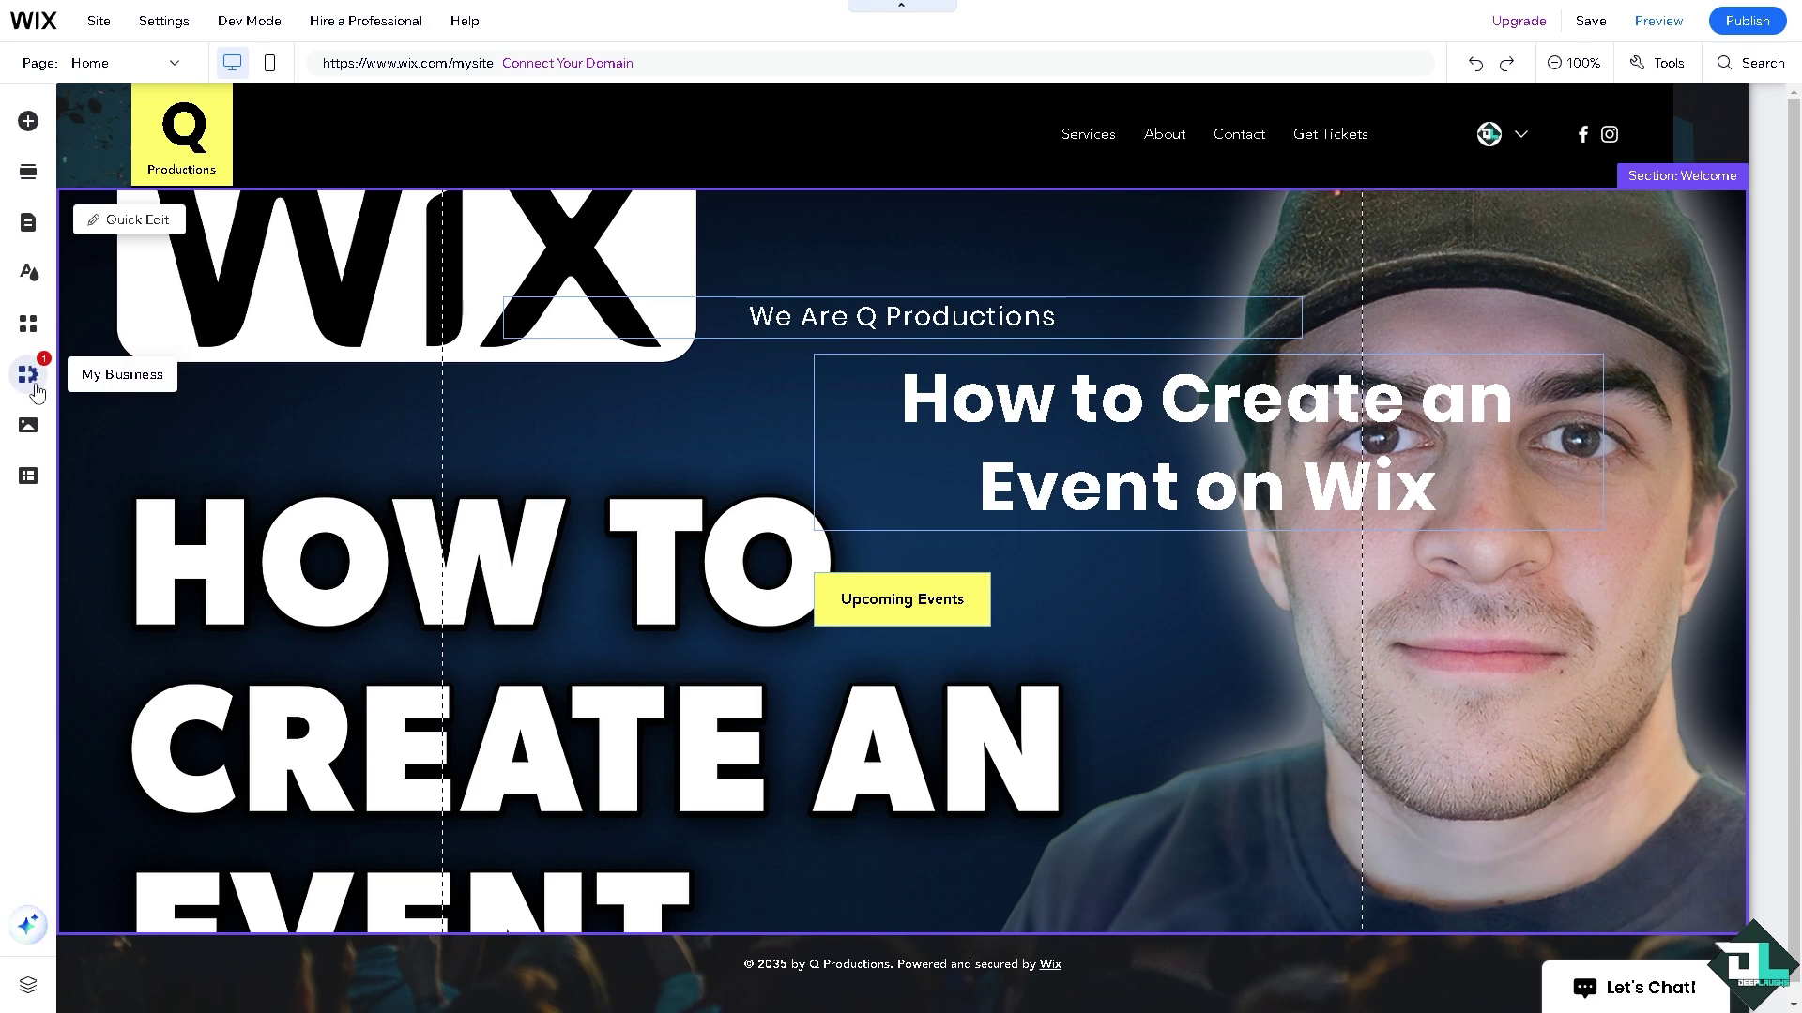
Open the site's published events list and view the Wix mobile app page for managing events on the go
left_click(30, 375)
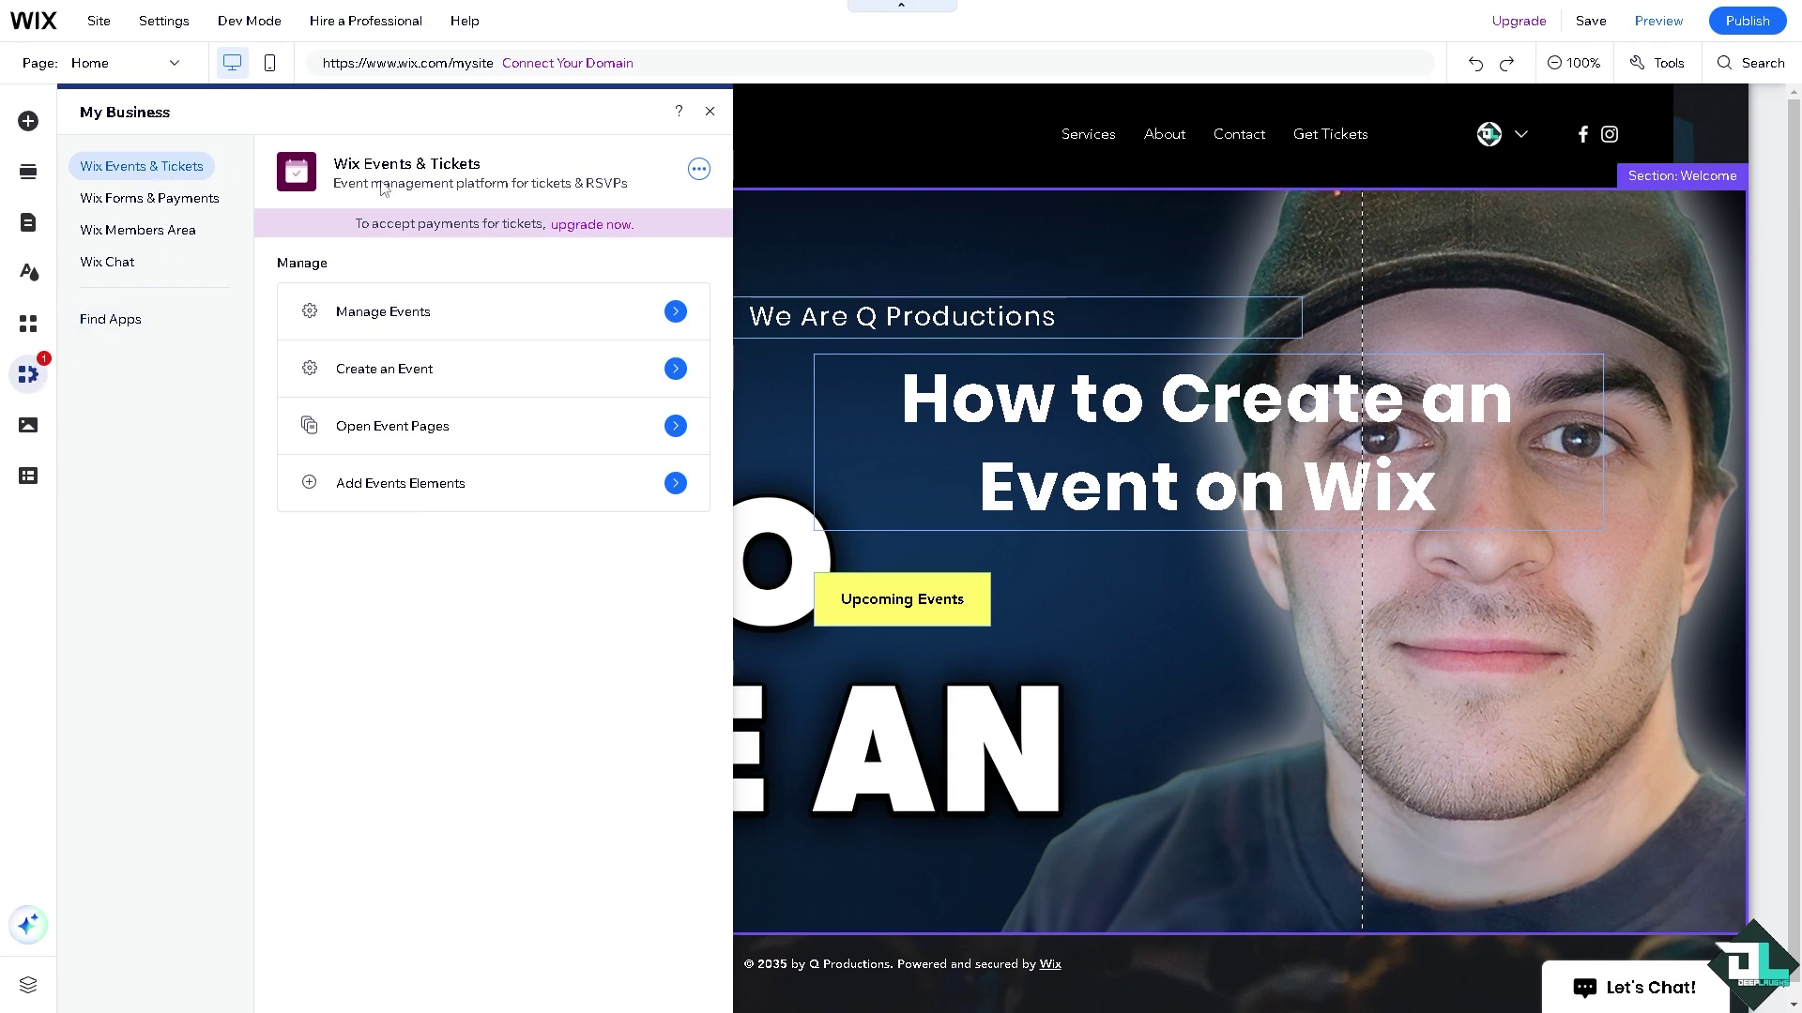
left_click(371, 315)
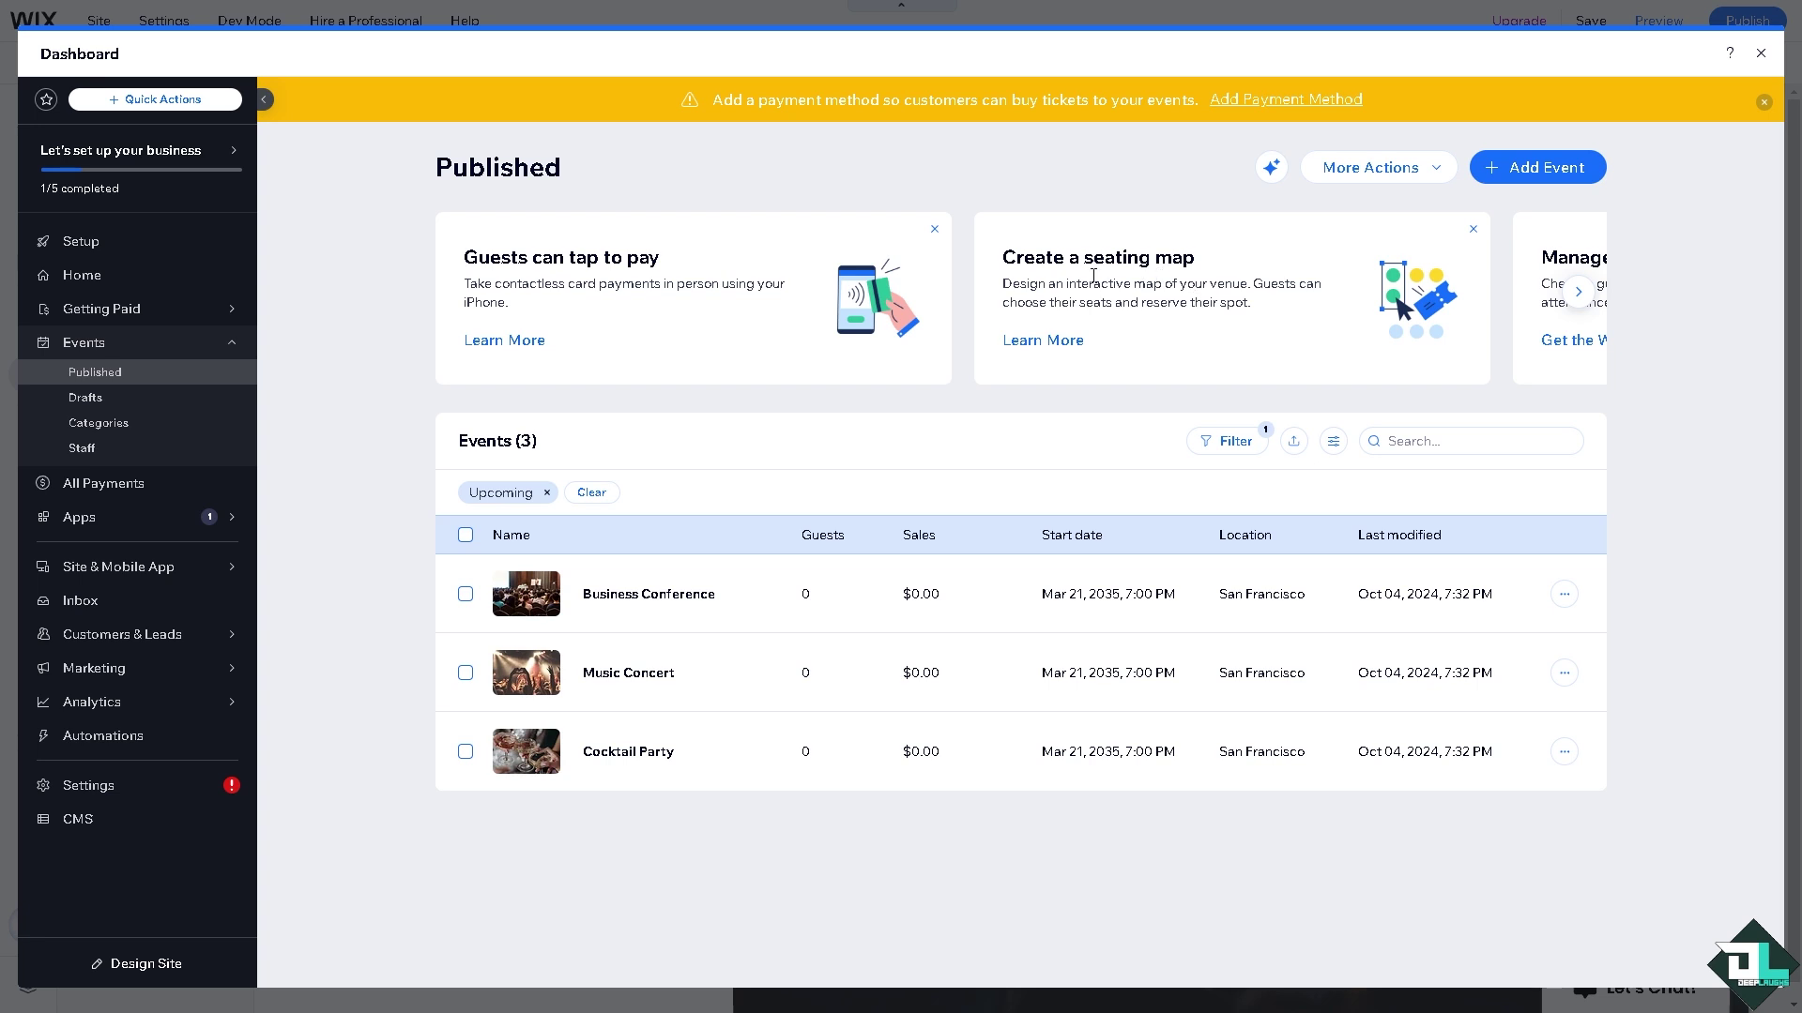
left_click(1580, 294)
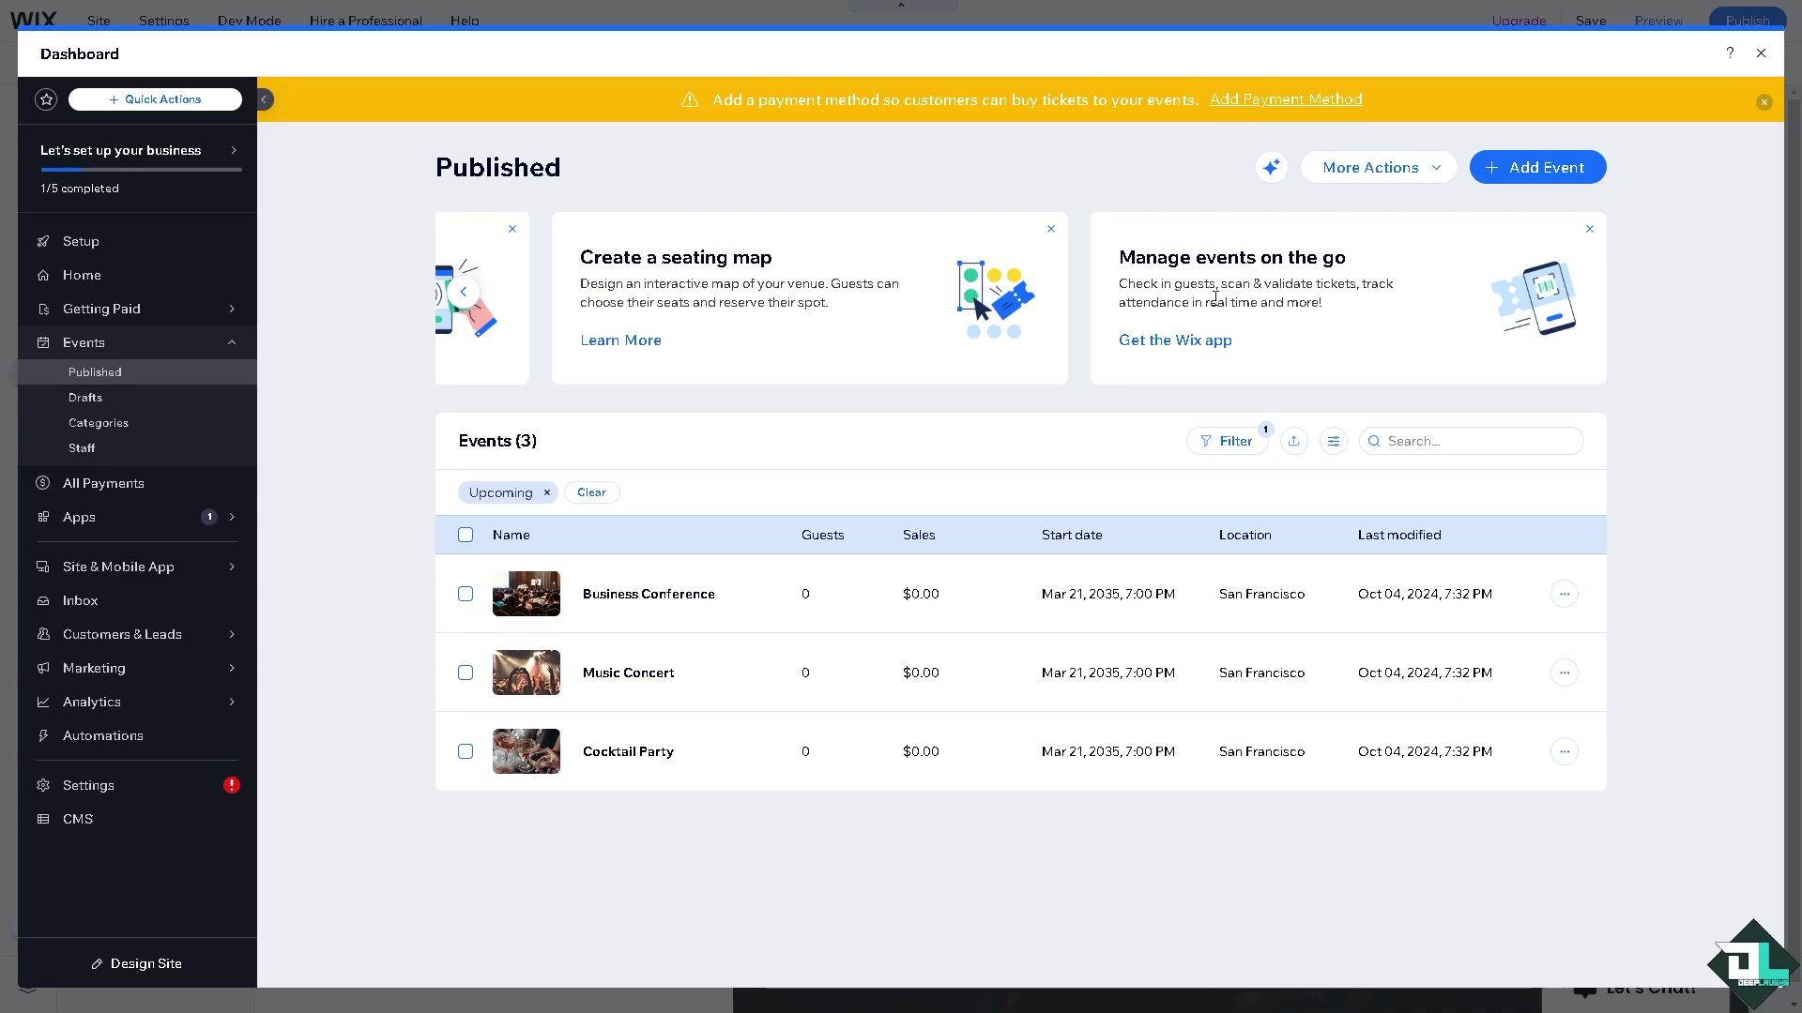
left_click(1197, 342)
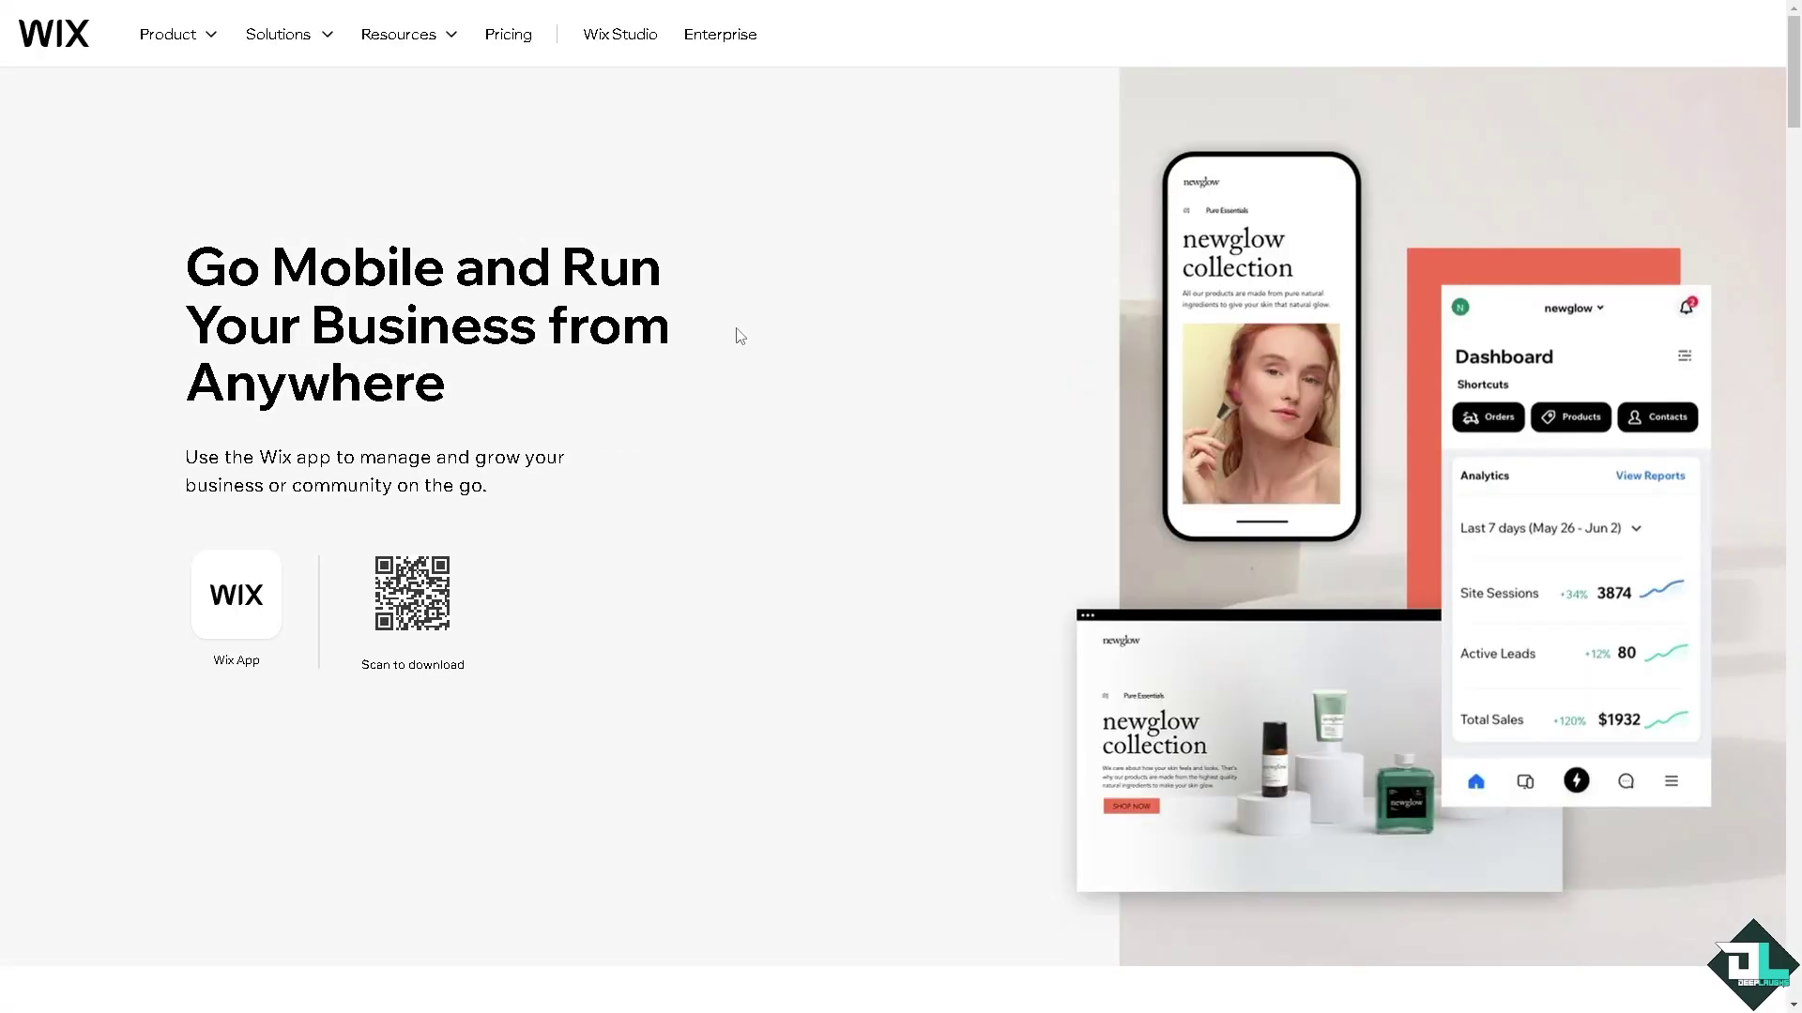